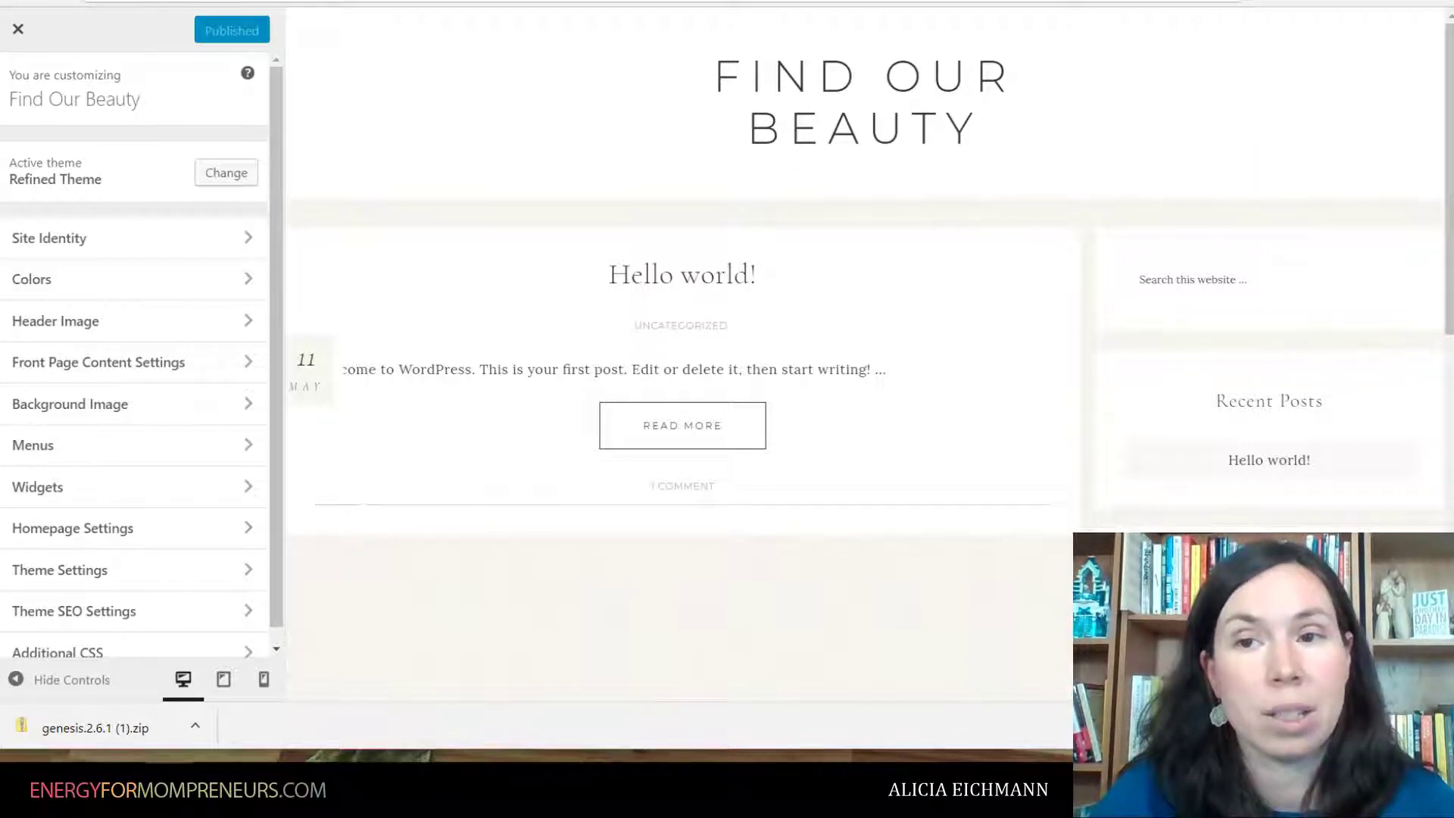
- Review the theme documentation's Refined home page setup guide and the demo content instructions for installing the WordPress importer
key("ctrl+Tab")
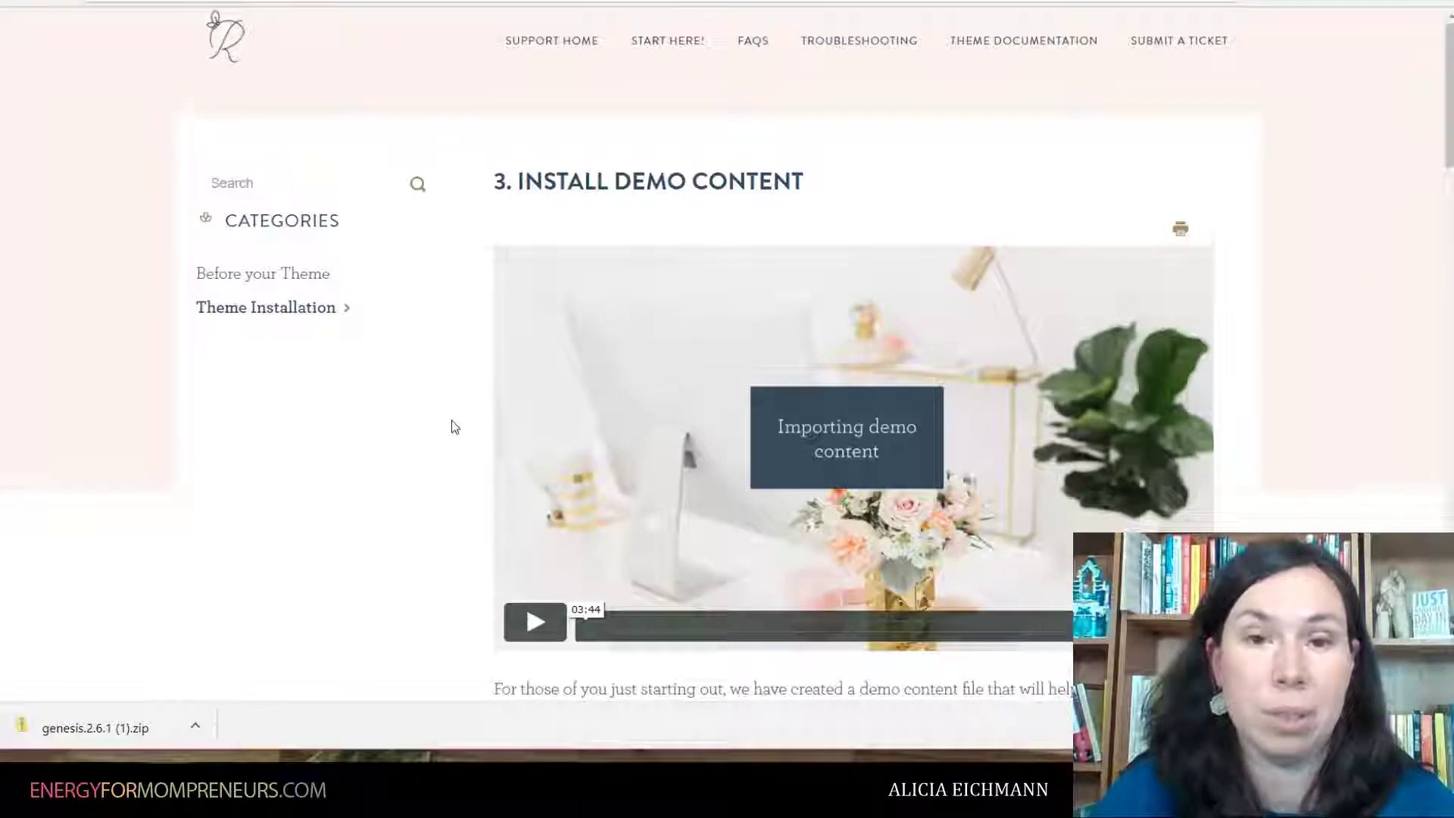
scroll(454, 427, "down", 1)
scroll(454, 427, "up", 1)
scroll(454, 427, "down", 1)
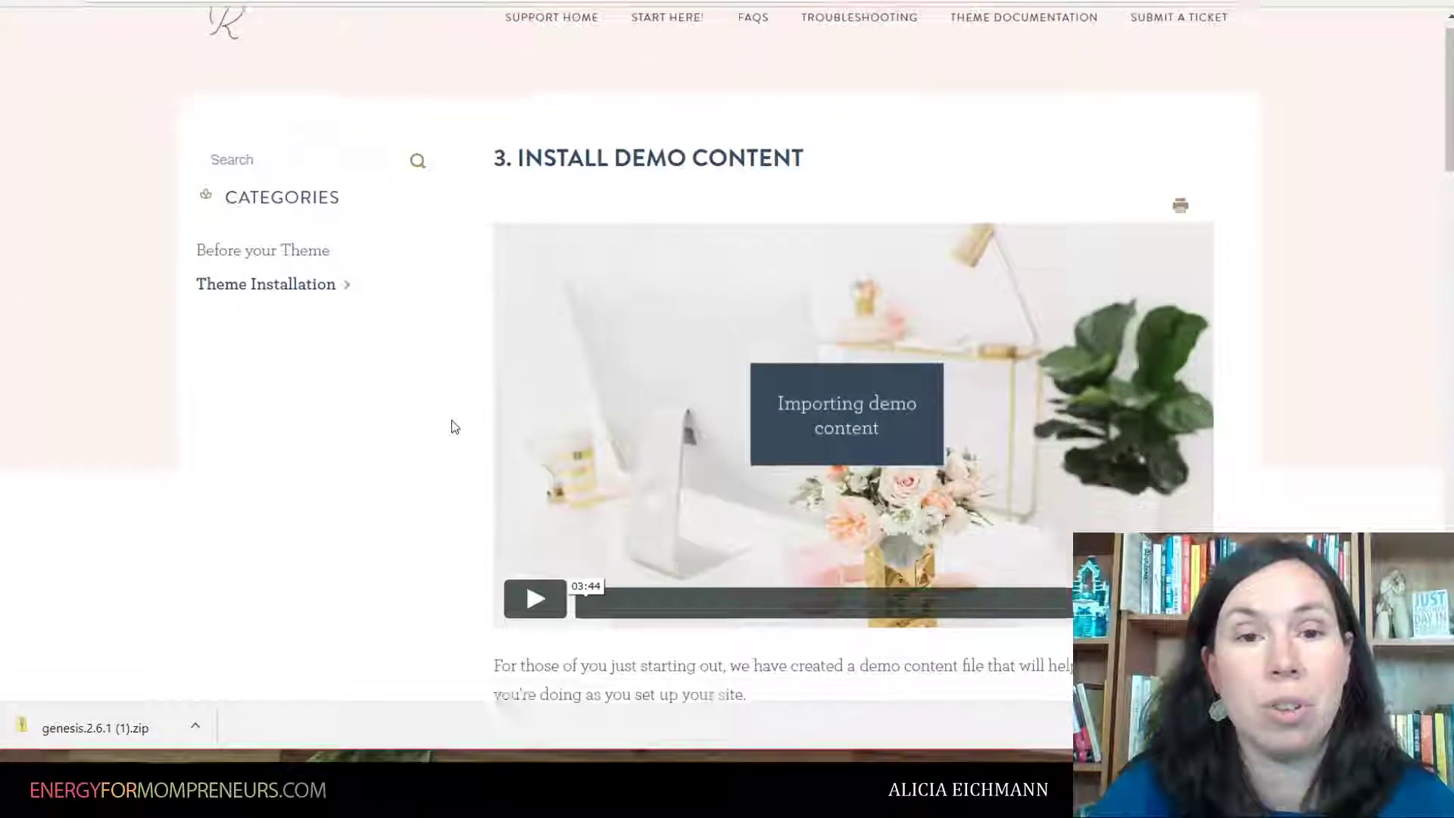
scroll(454, 427, "up", 1)
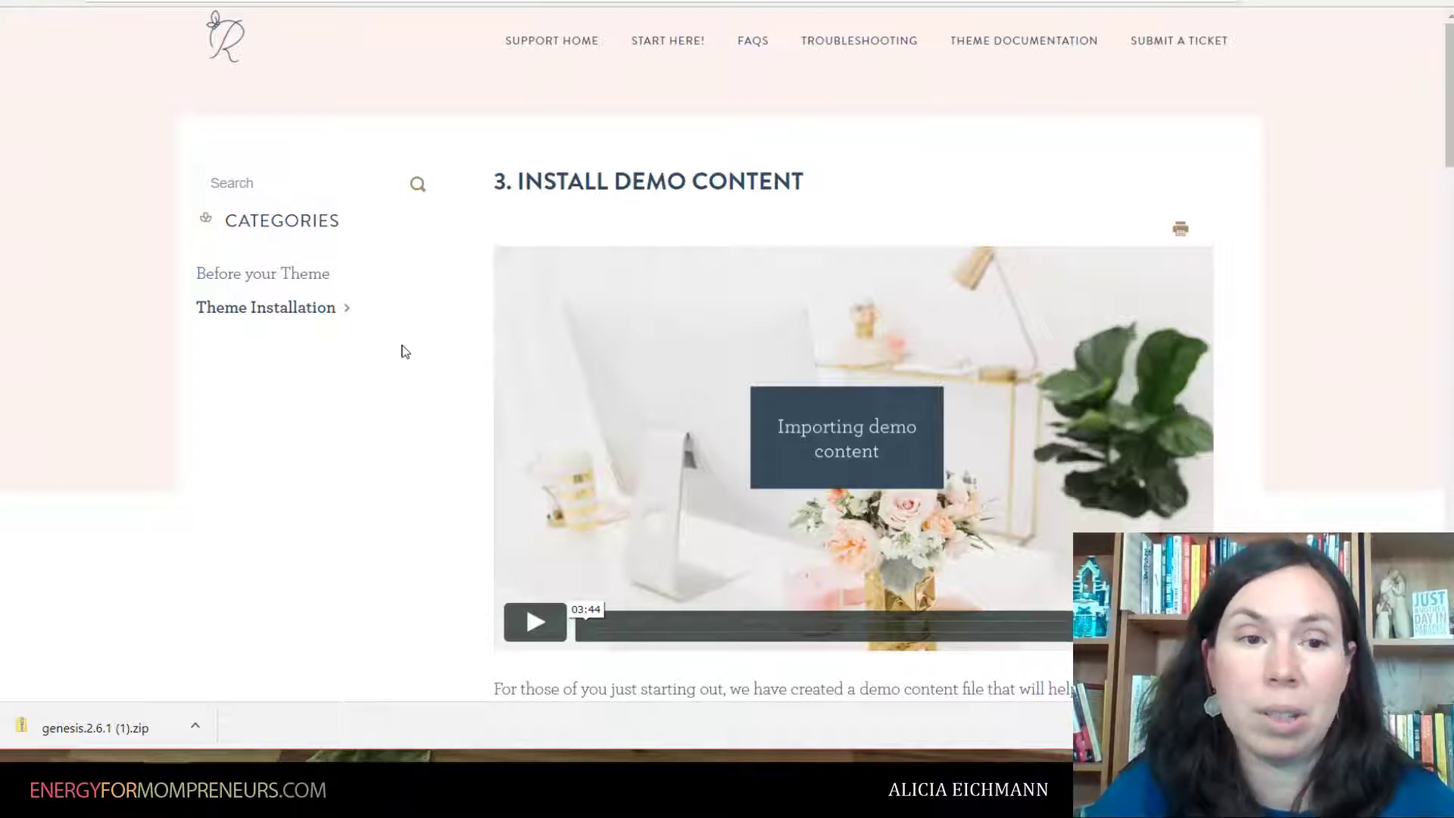
left_click(1006, 48)
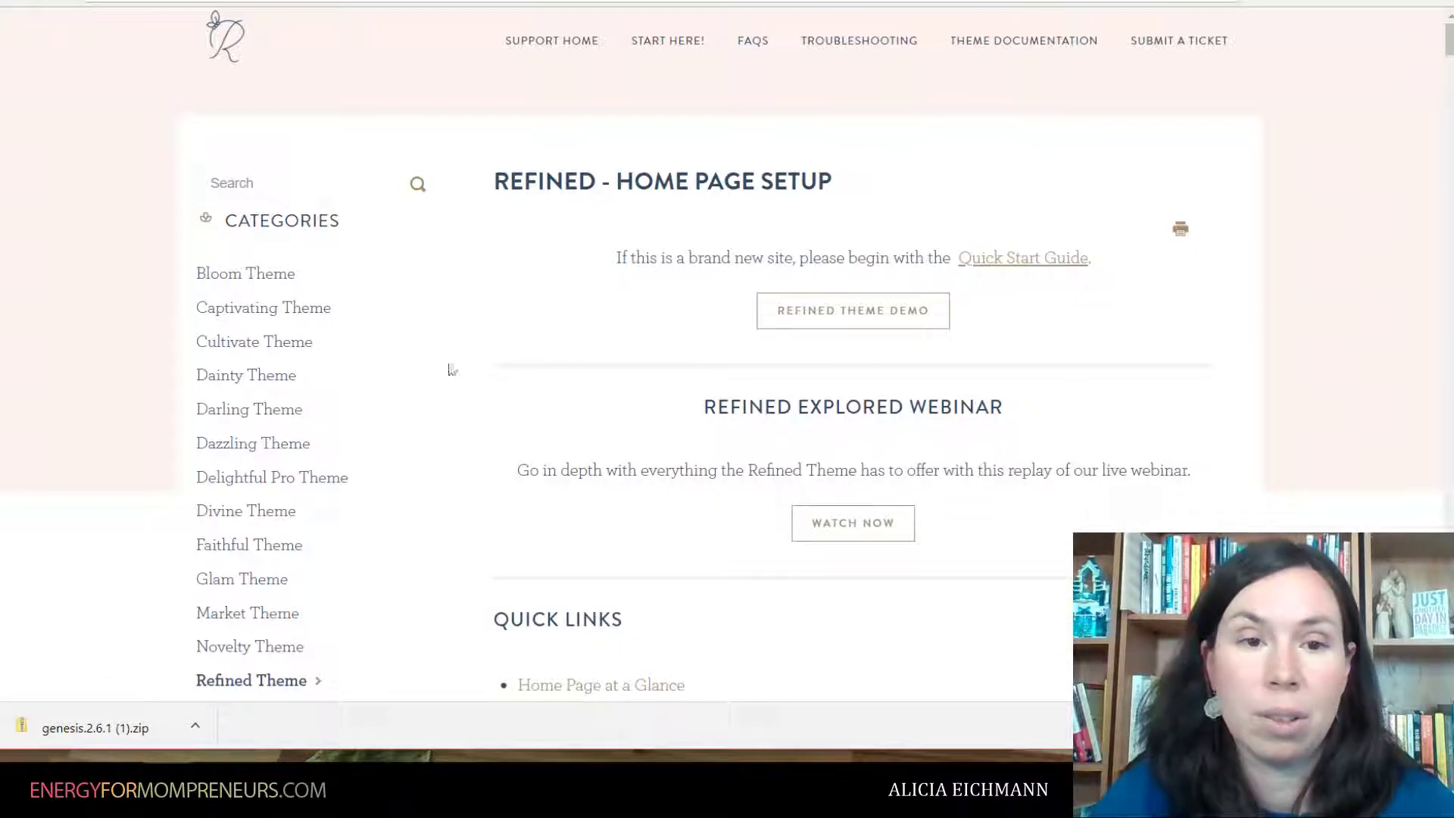
scroll(276, 598, "down", 1)
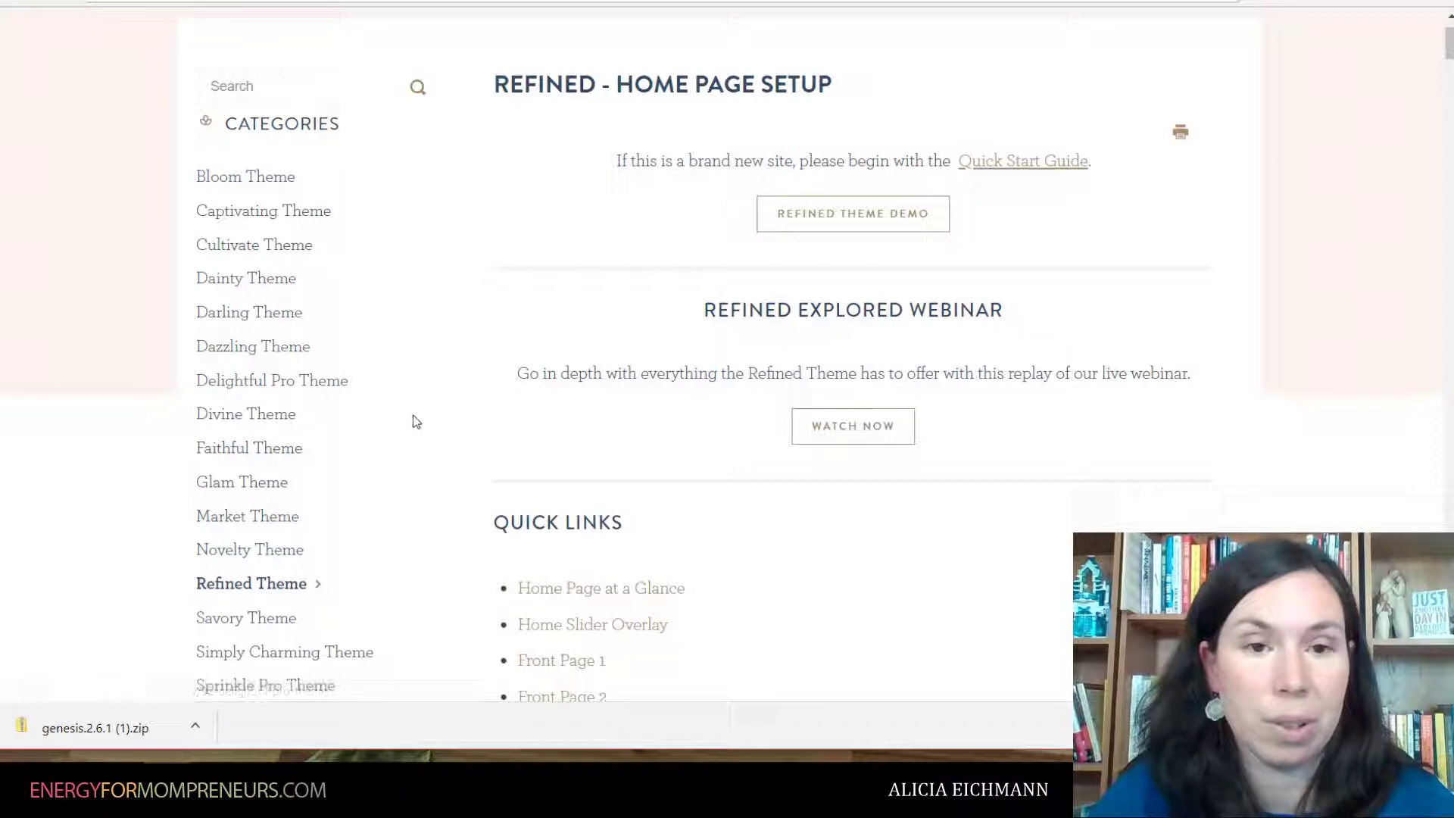
scroll(416, 421, "up", 1)
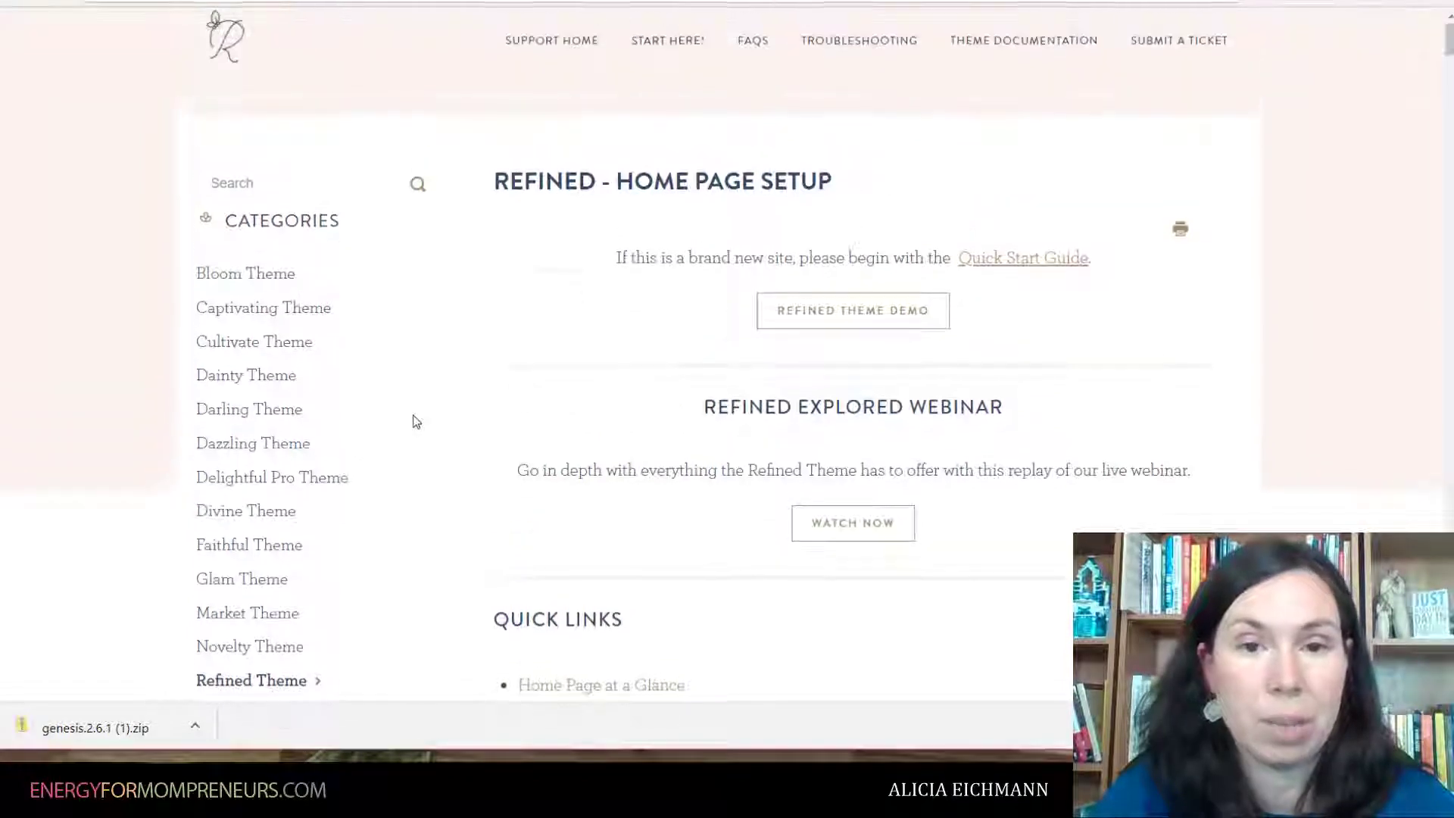
left_click(1017, 259)
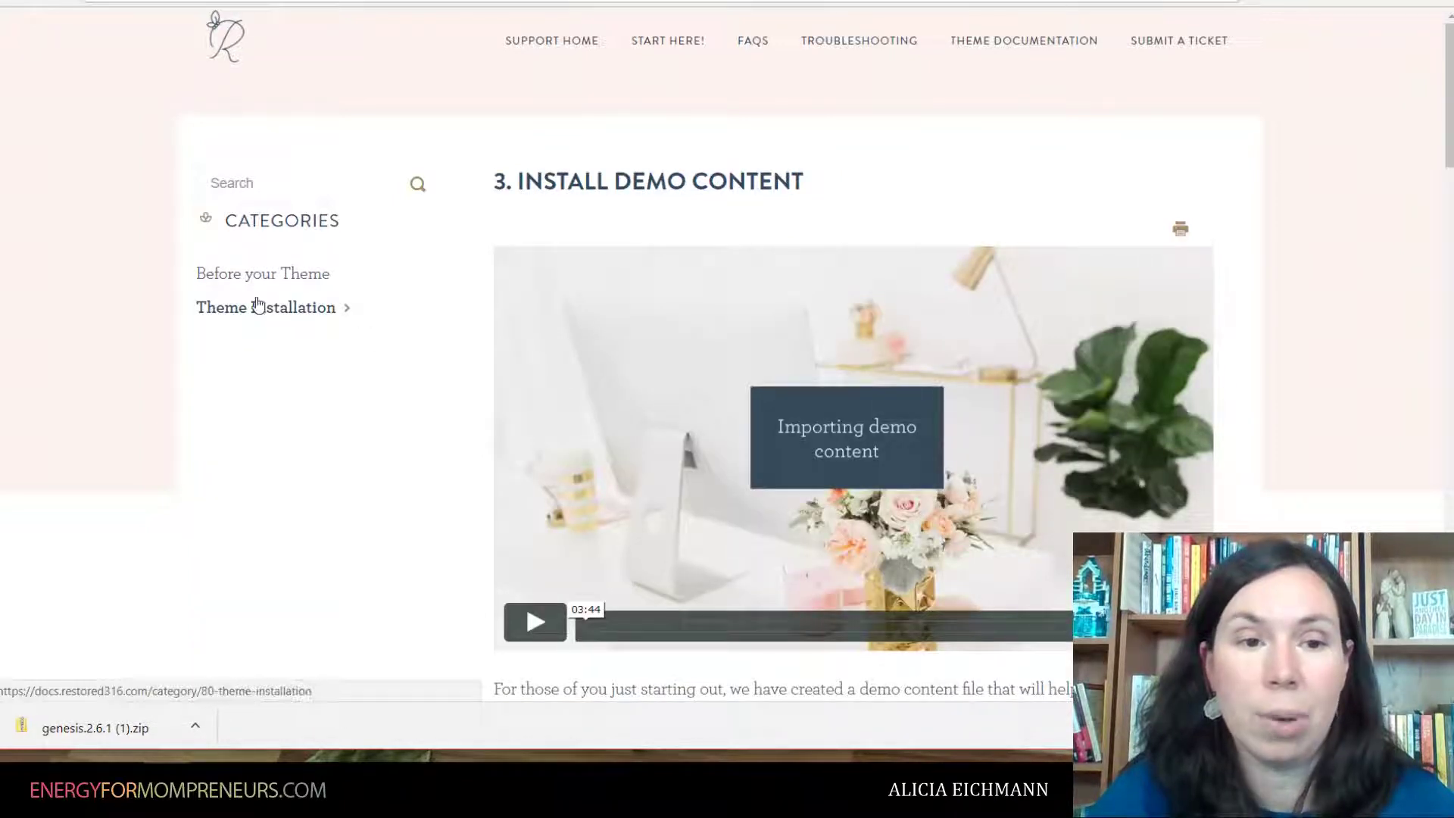
scroll(462, 445, "down", 2)
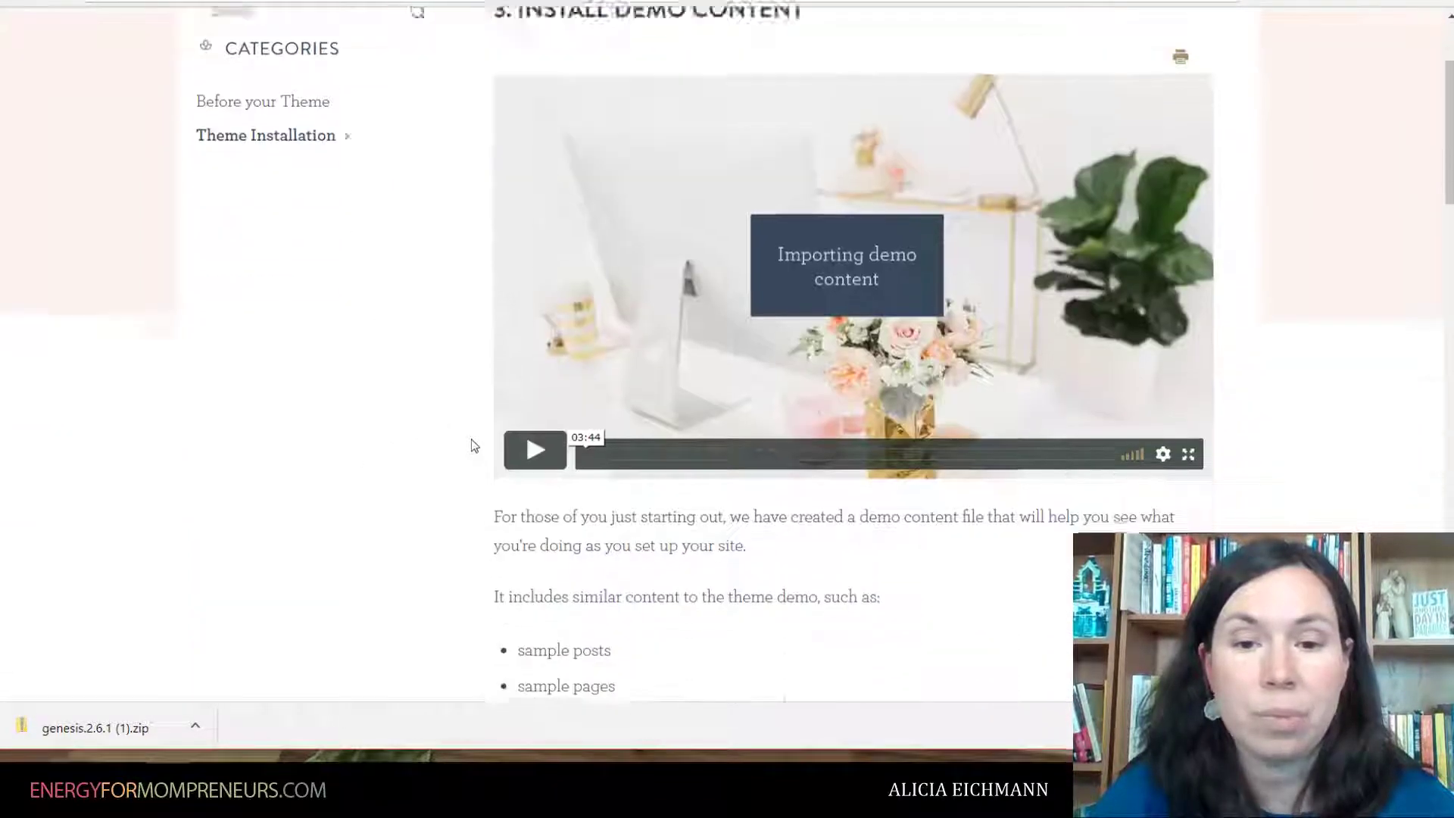
scroll(473, 447, "down", 10)
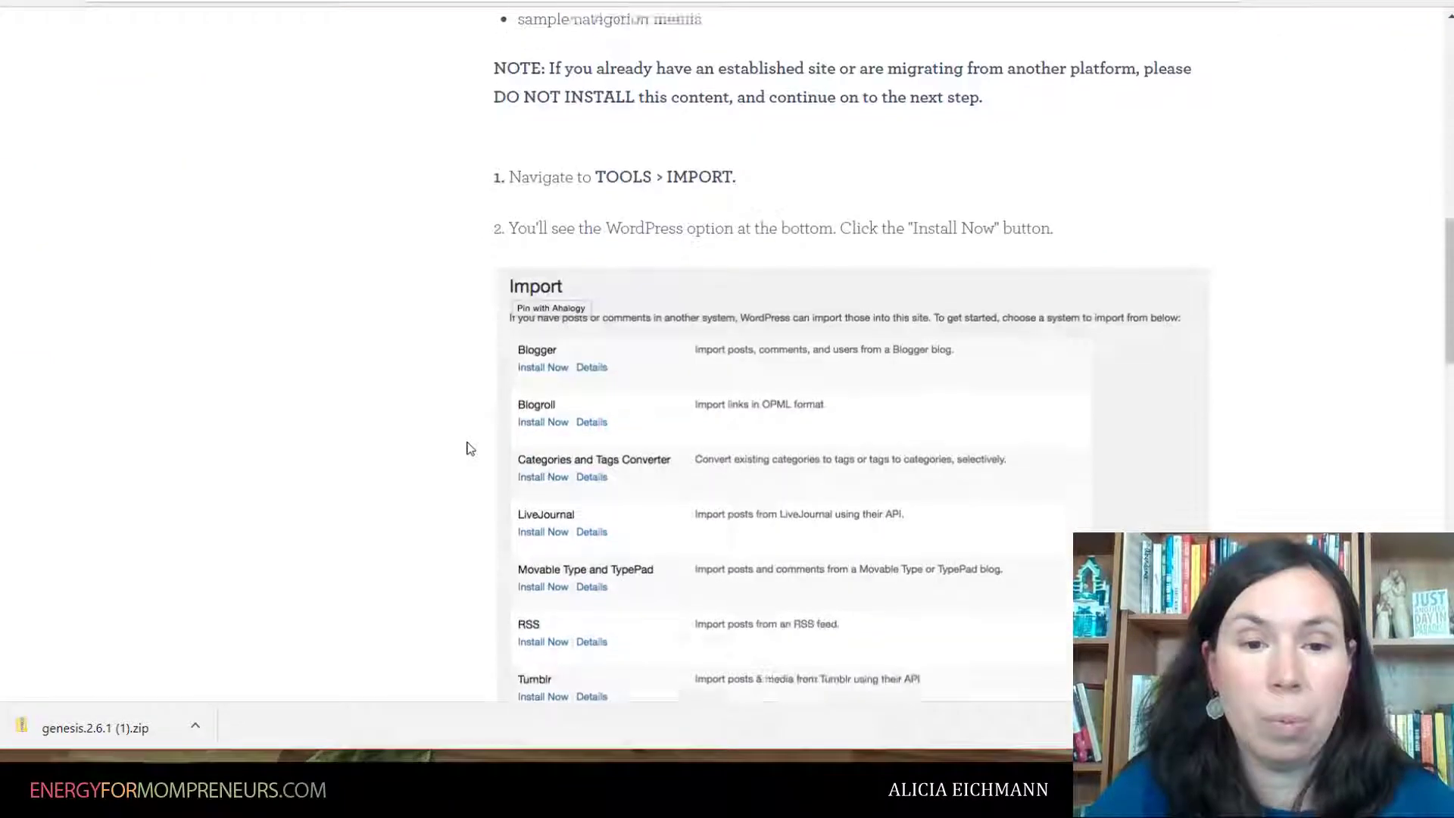
scroll(467, 449, "down", 3)
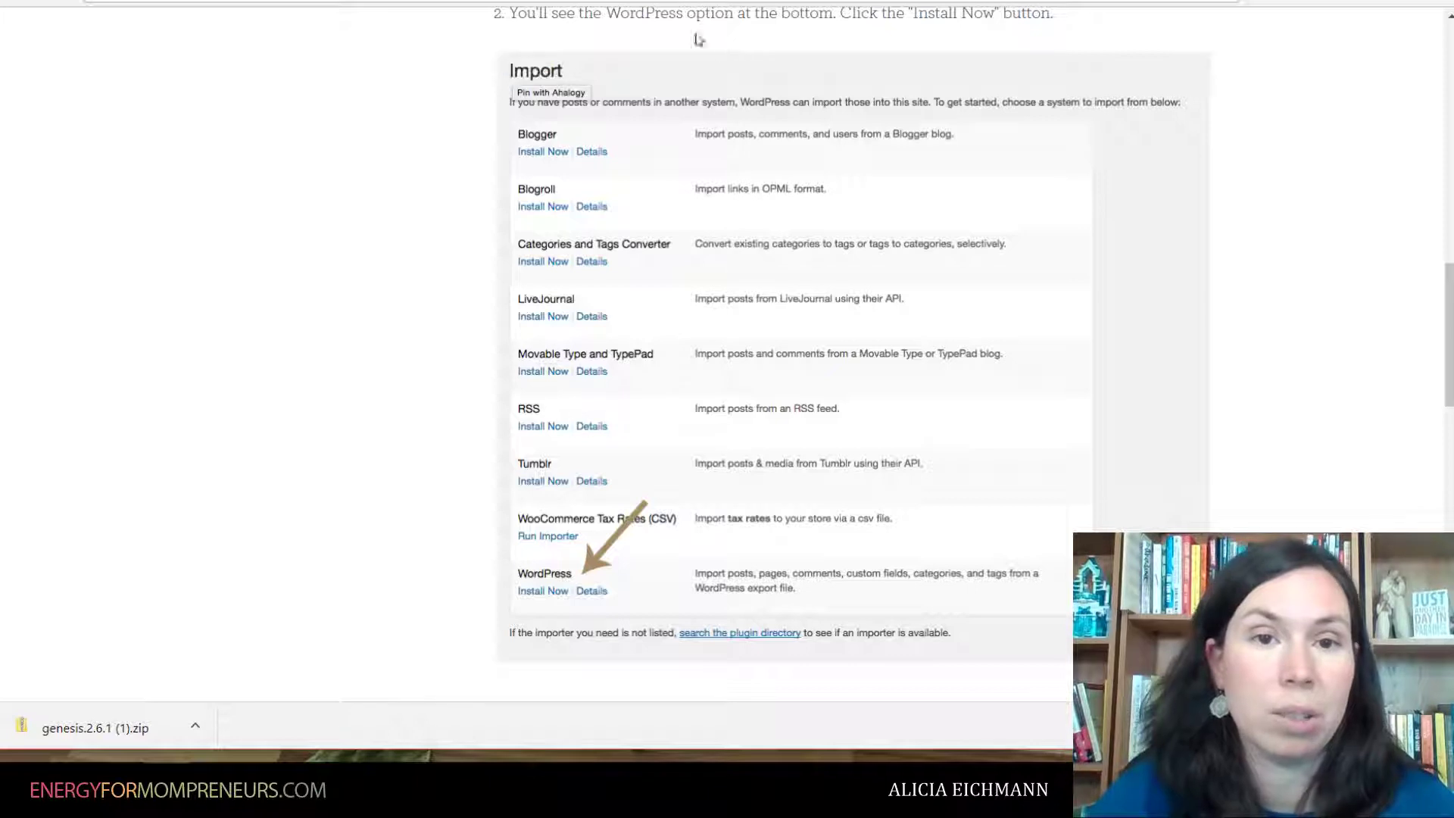
- Return to the Find Our Beauty site, close the theme customizer and open the Import tools page
key("ctrl+Tab")
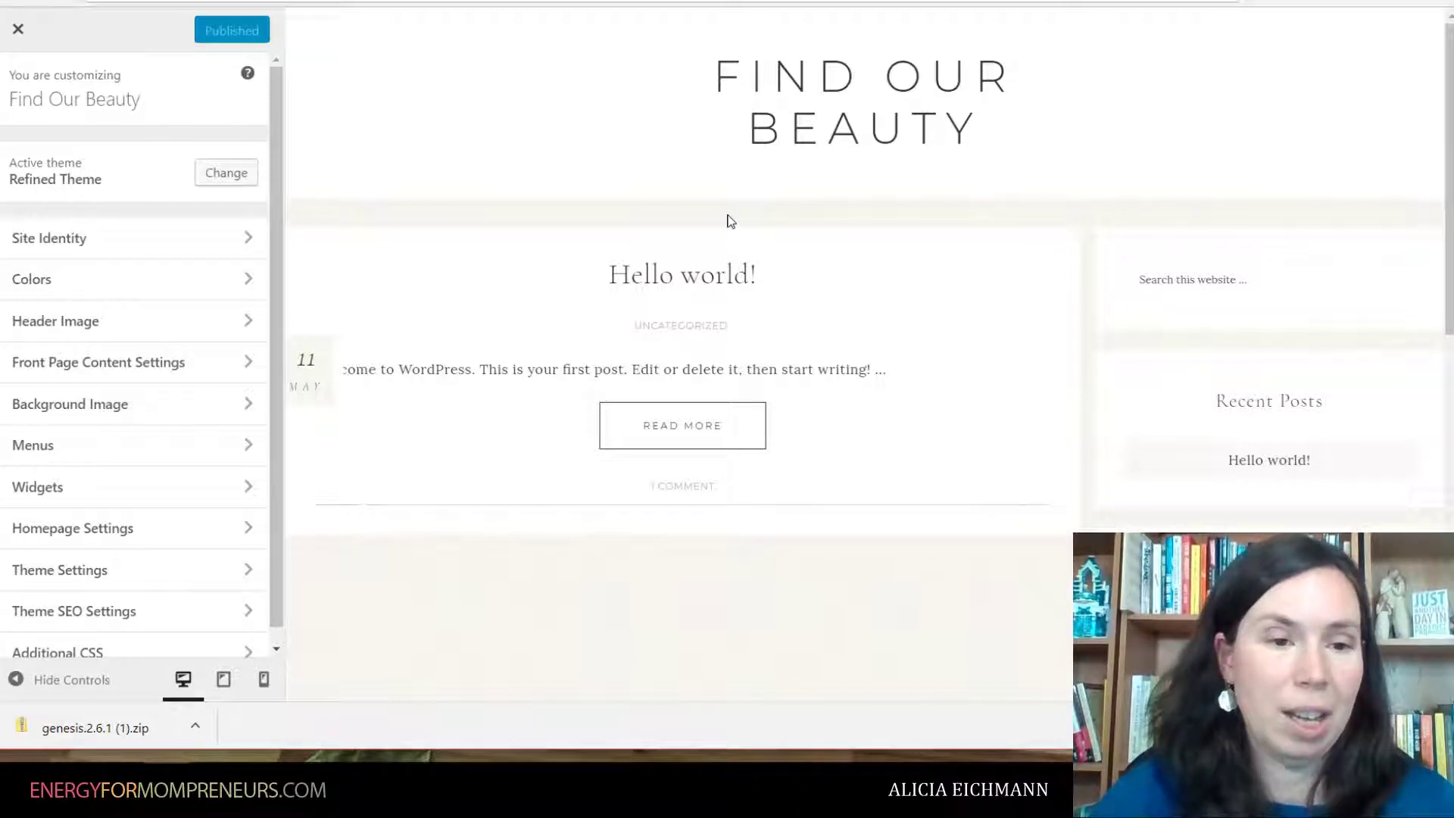
left_click(21, 39)
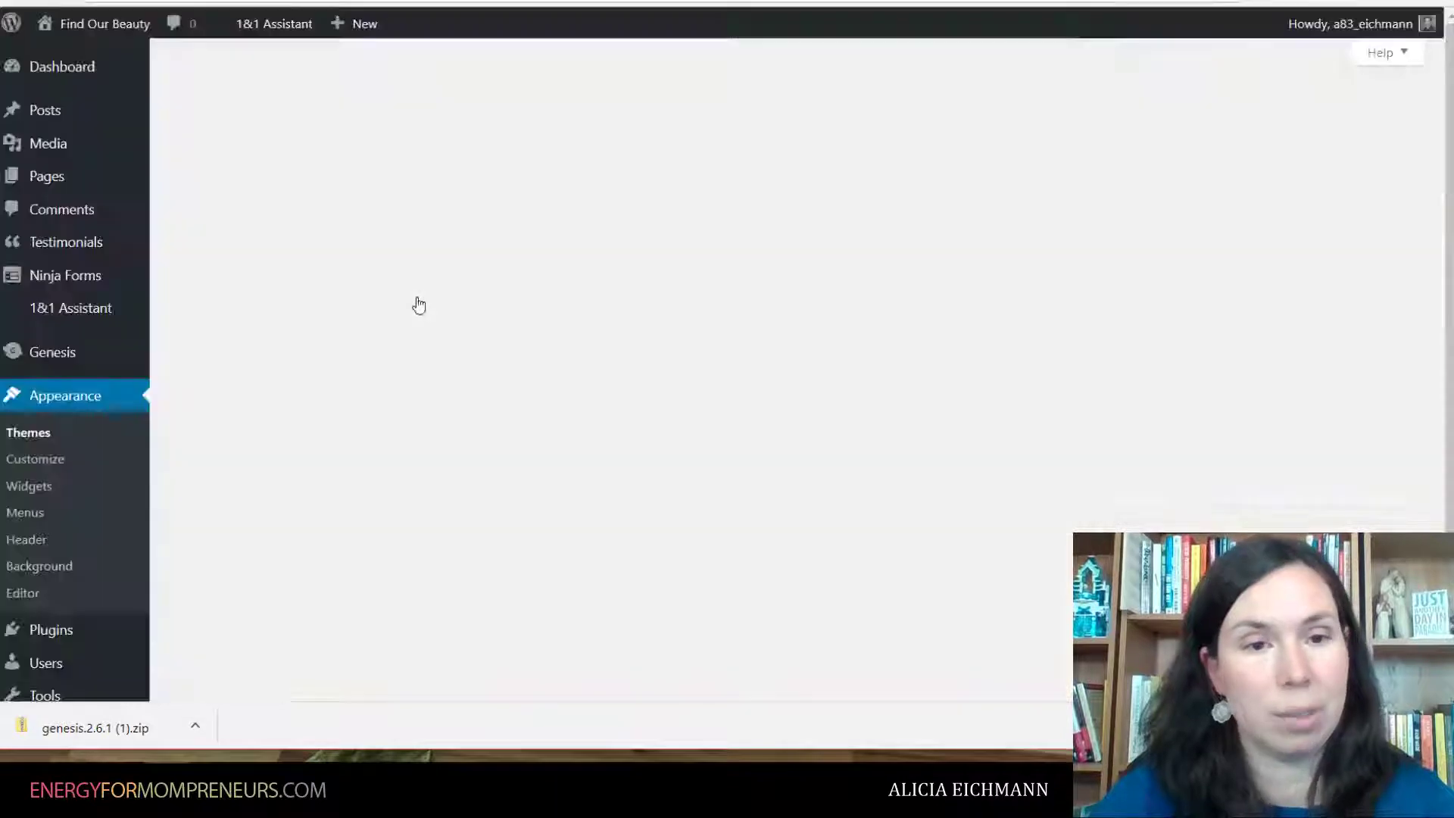
scroll(65, 581, "down", 2)
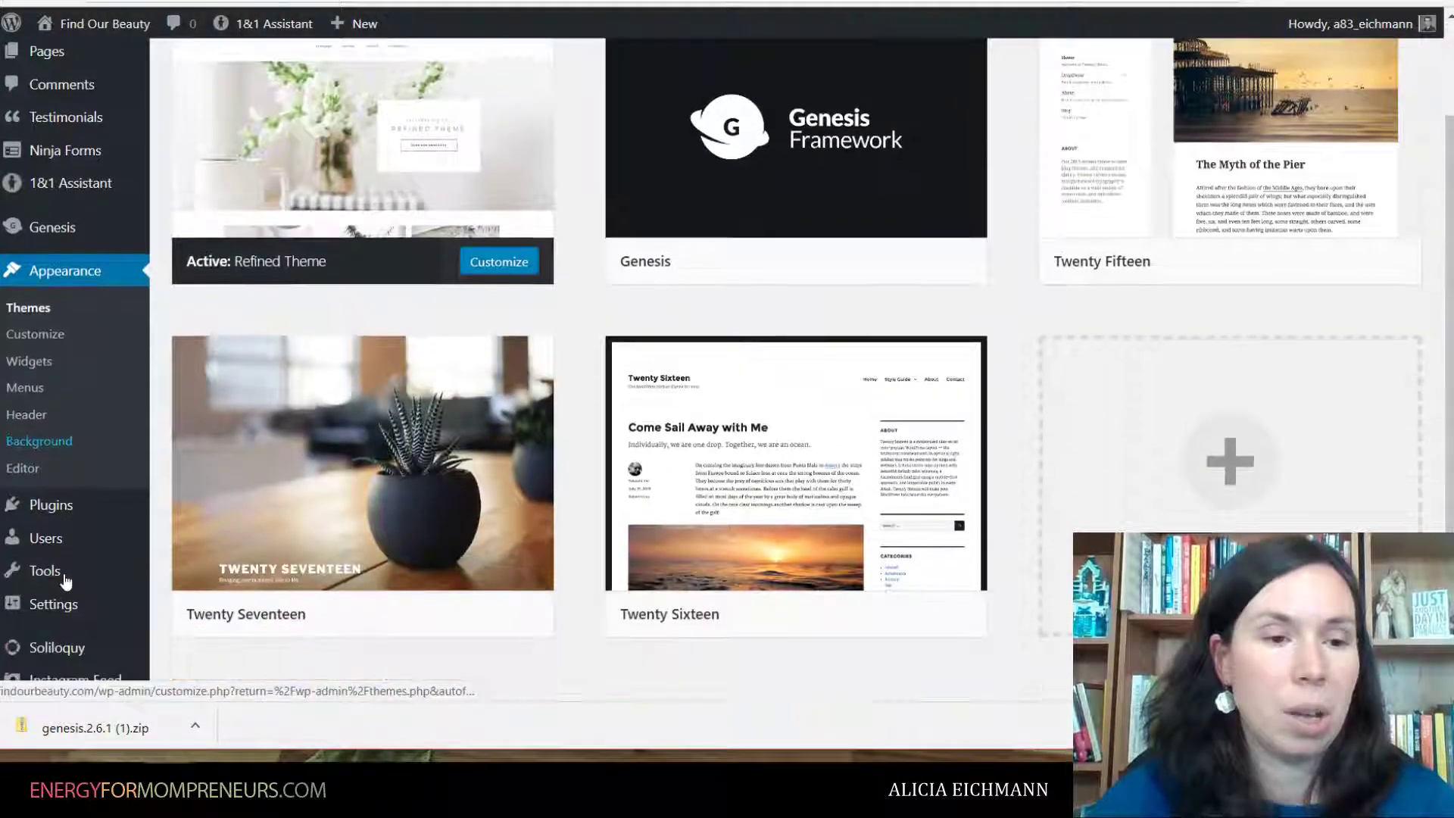
scroll(66, 581, "down", 1)
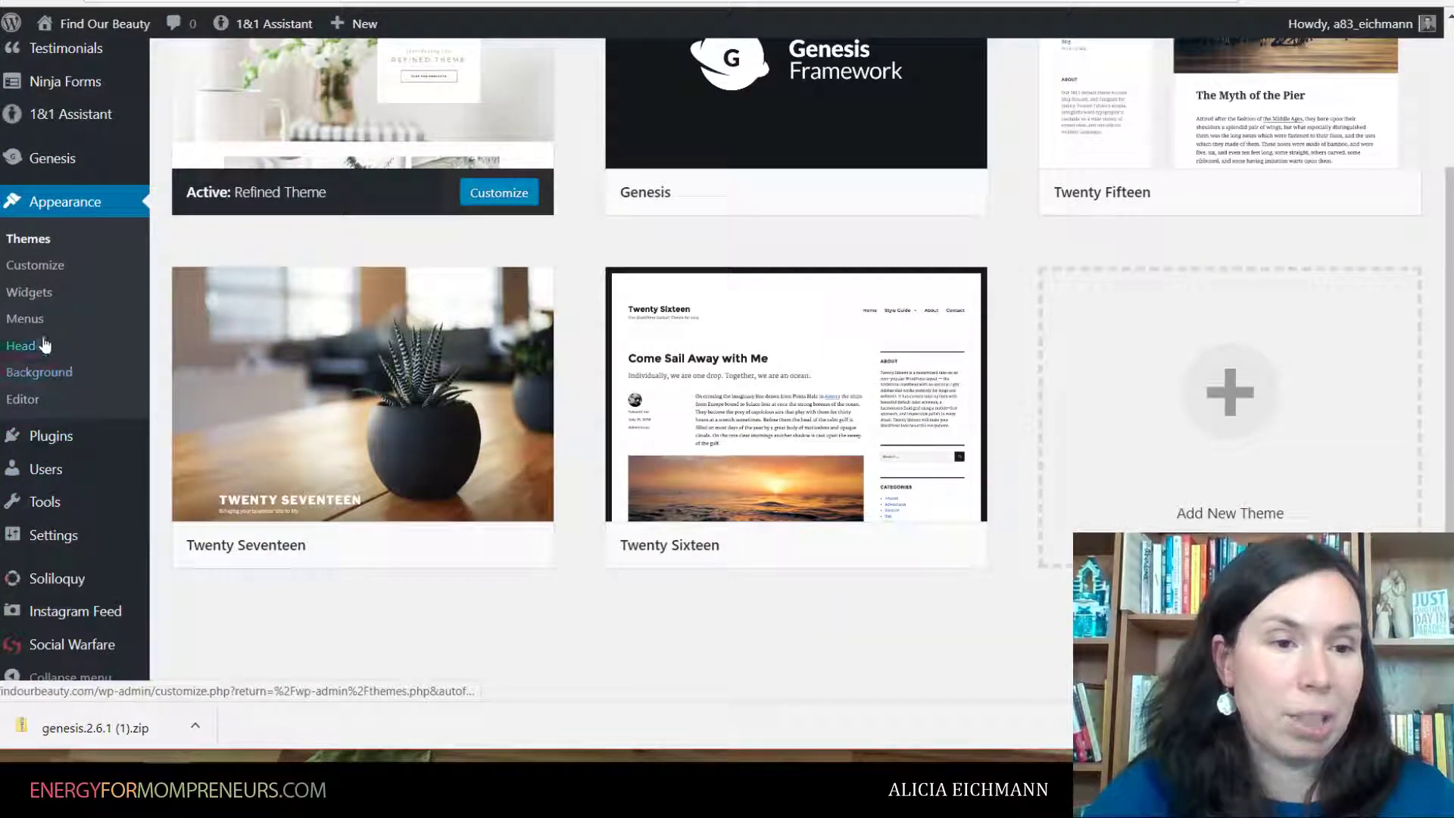
left_click(36, 498)
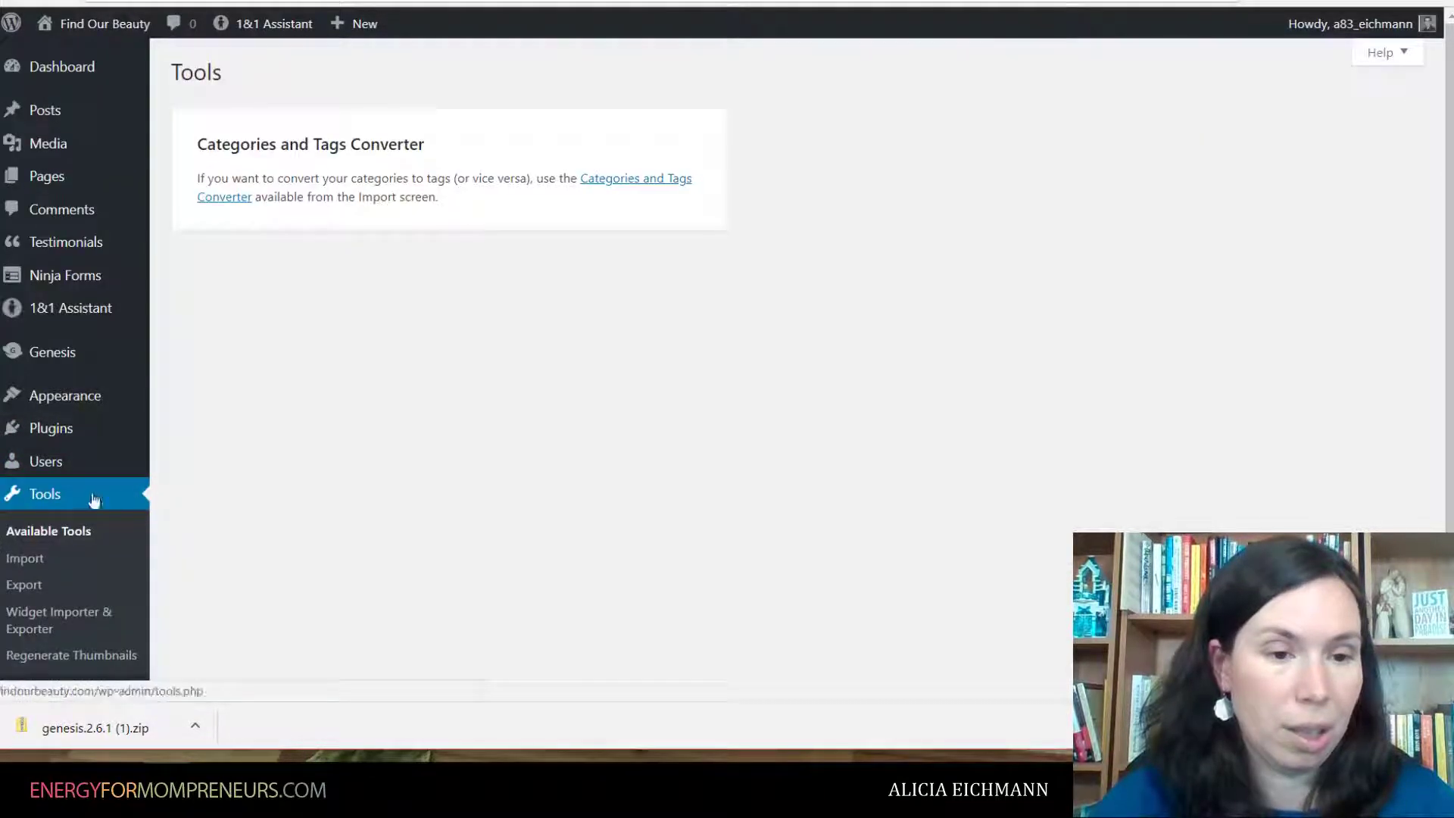
left_click(37, 562)
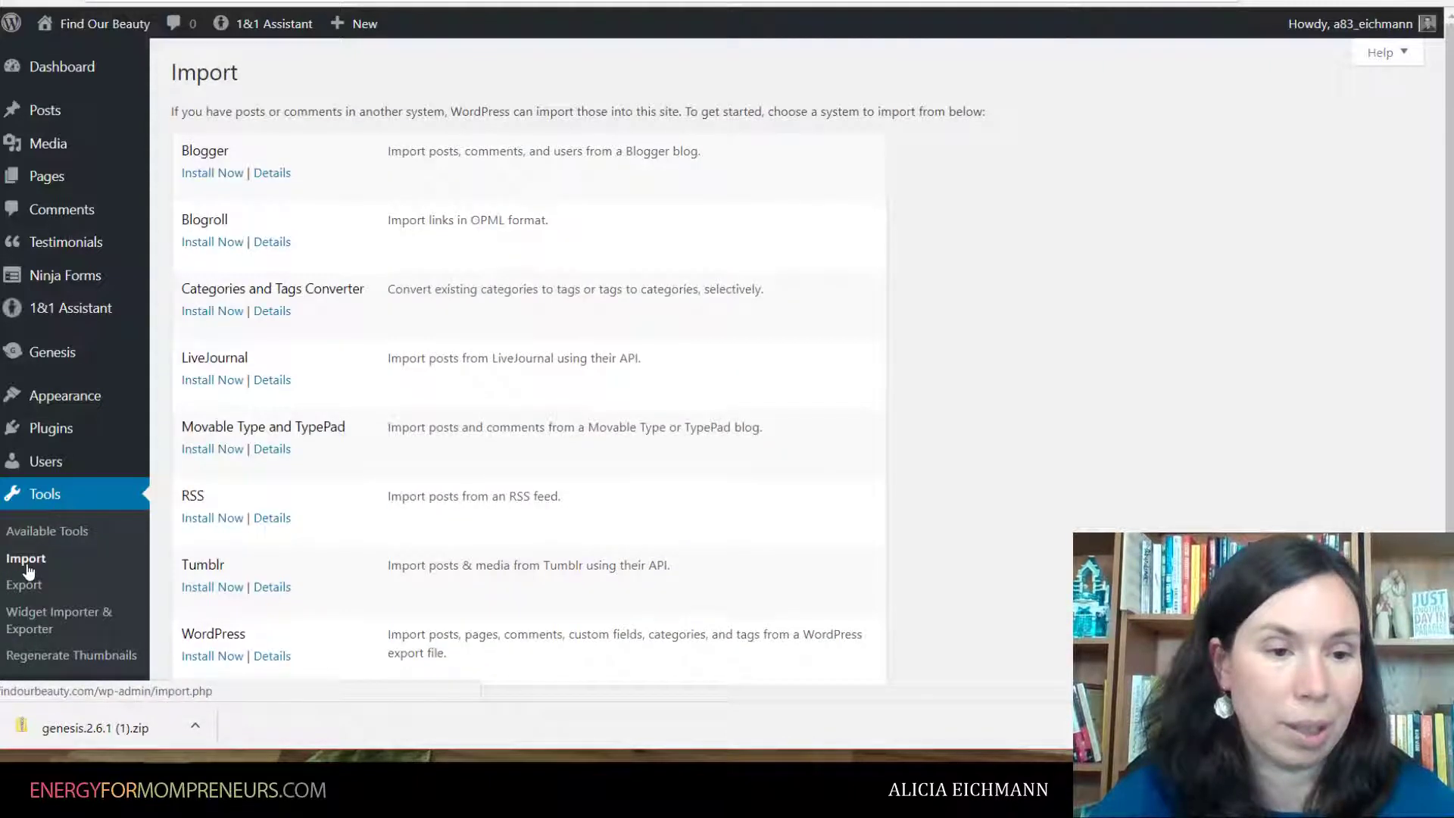
- Install the WordPress importer and run it
left_click(211, 656)
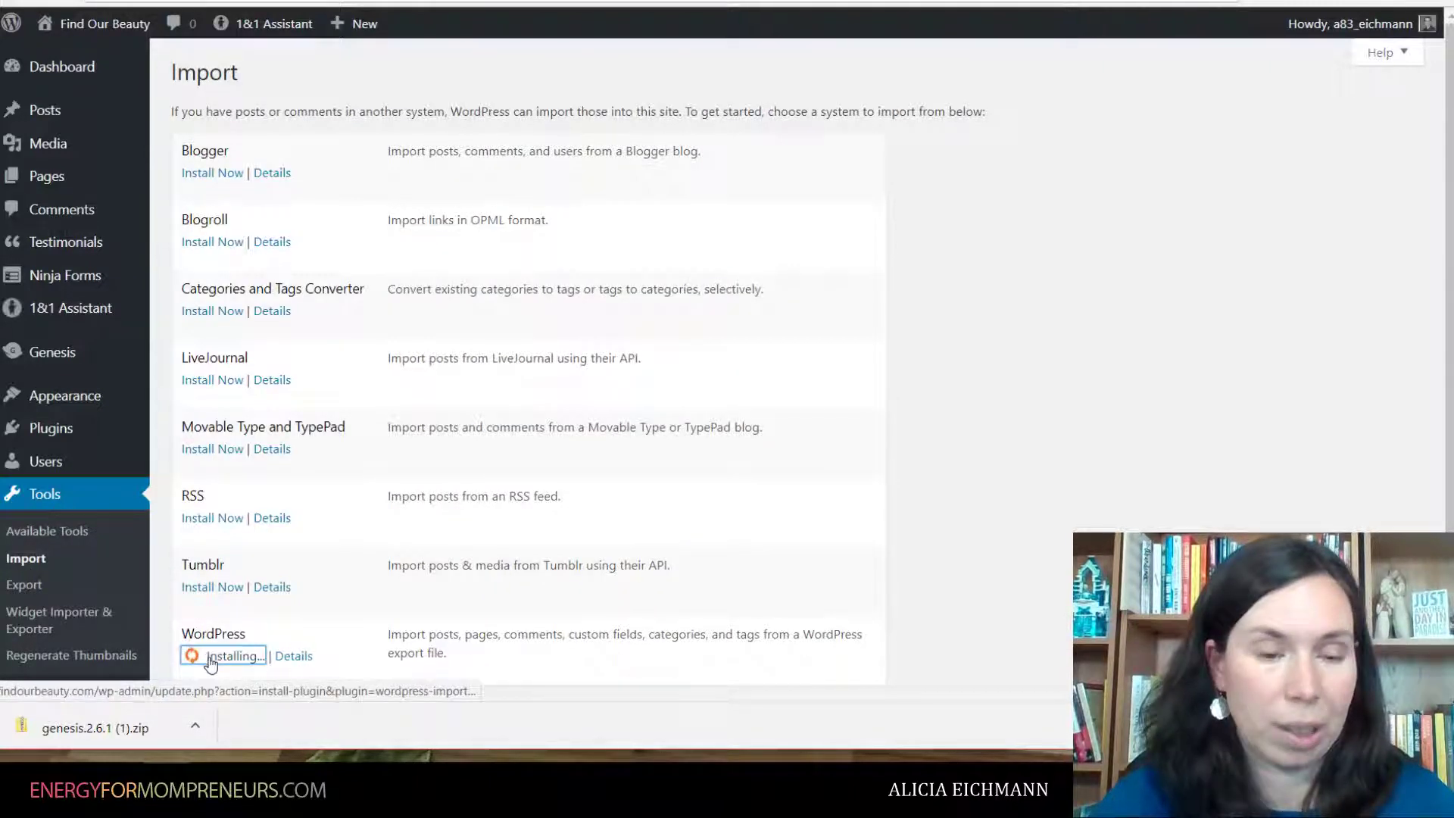
scroll(564, 572, "down", 1)
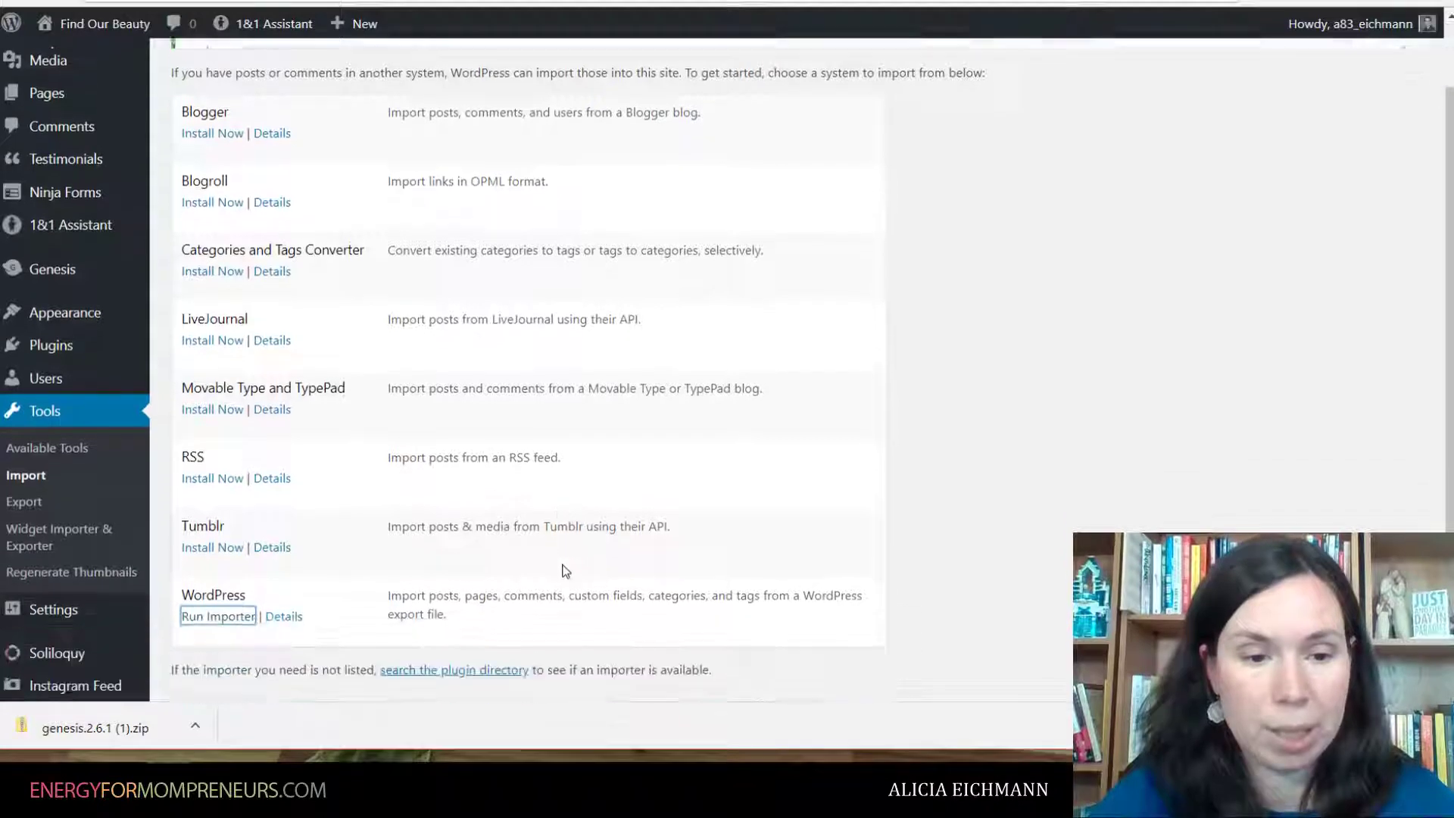
scroll(564, 572, "down", 1)
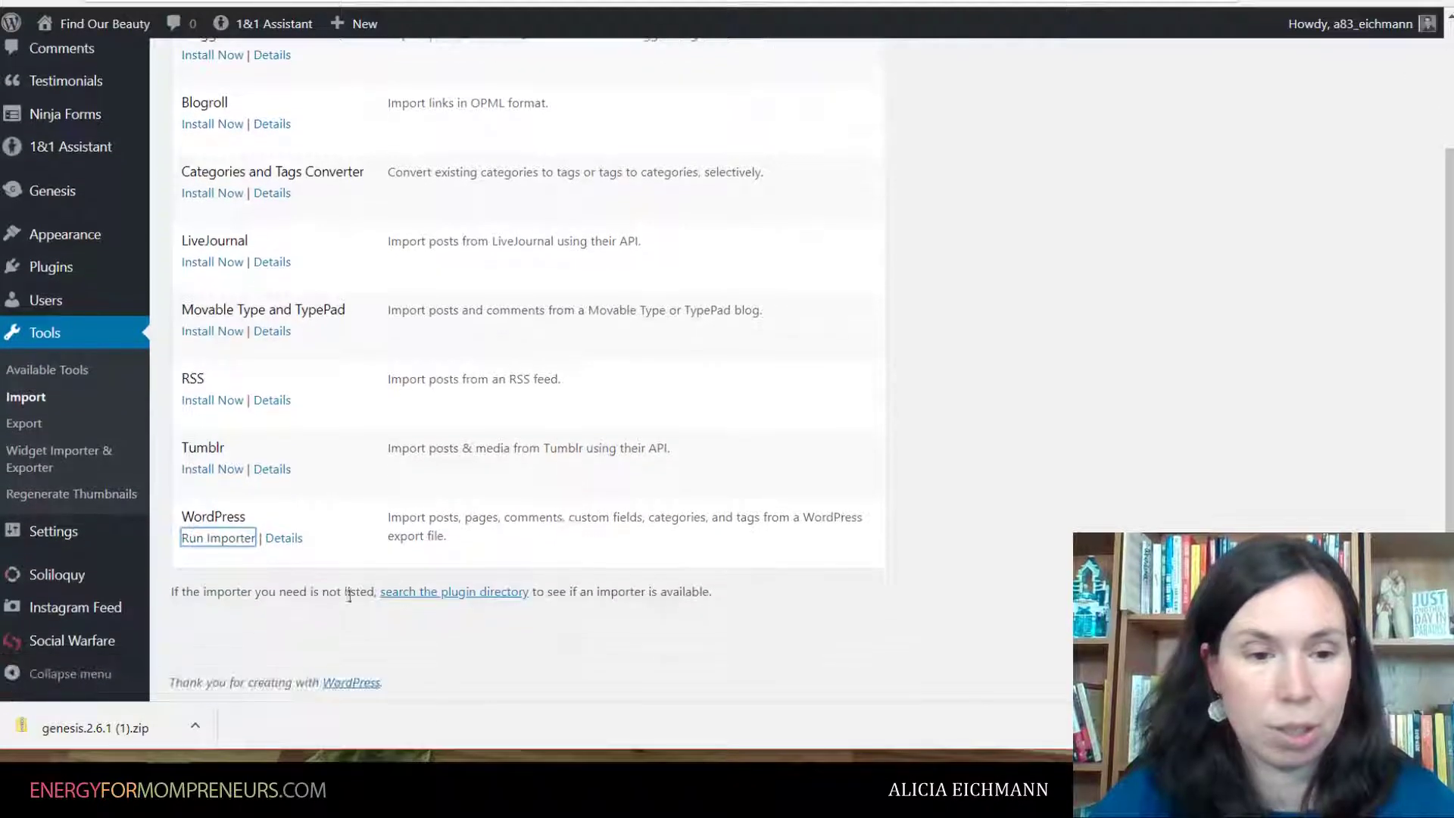
left_click(209, 539)
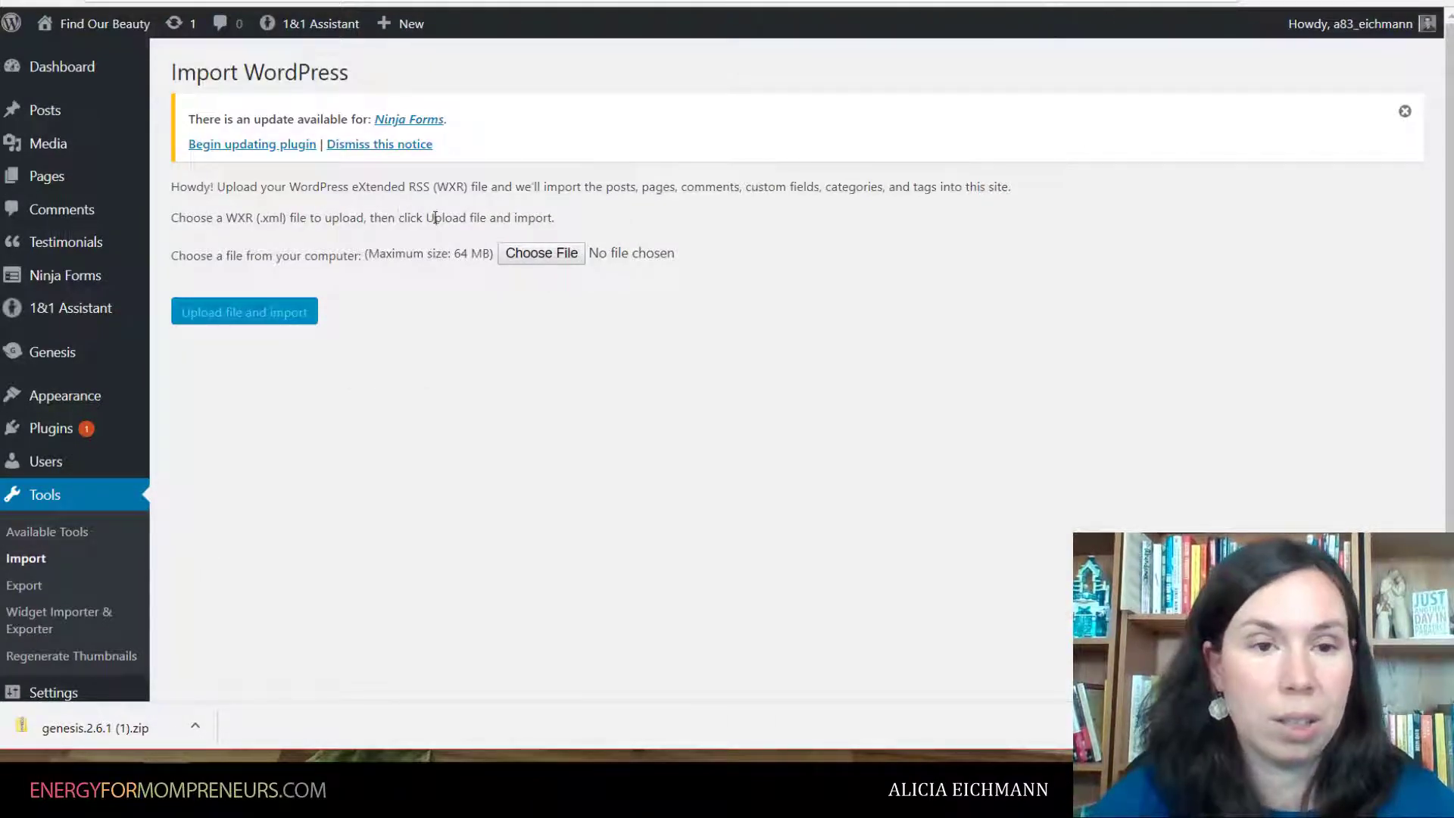
- Check the demo content instructions for the file the WordPress importer needs, and return to the site's import page
key("ctrl+Tab")
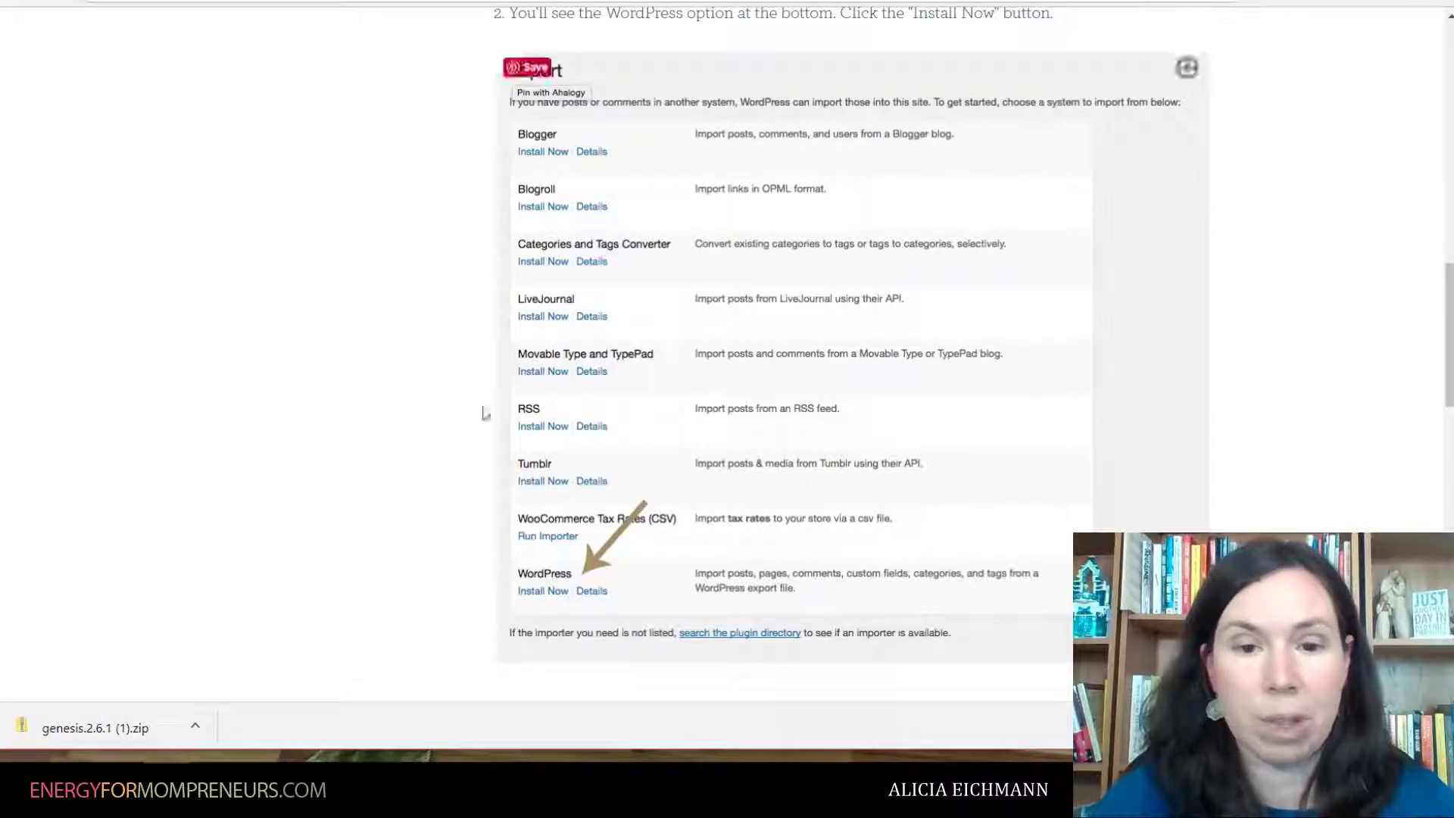
scroll(440, 481, "down", 6)
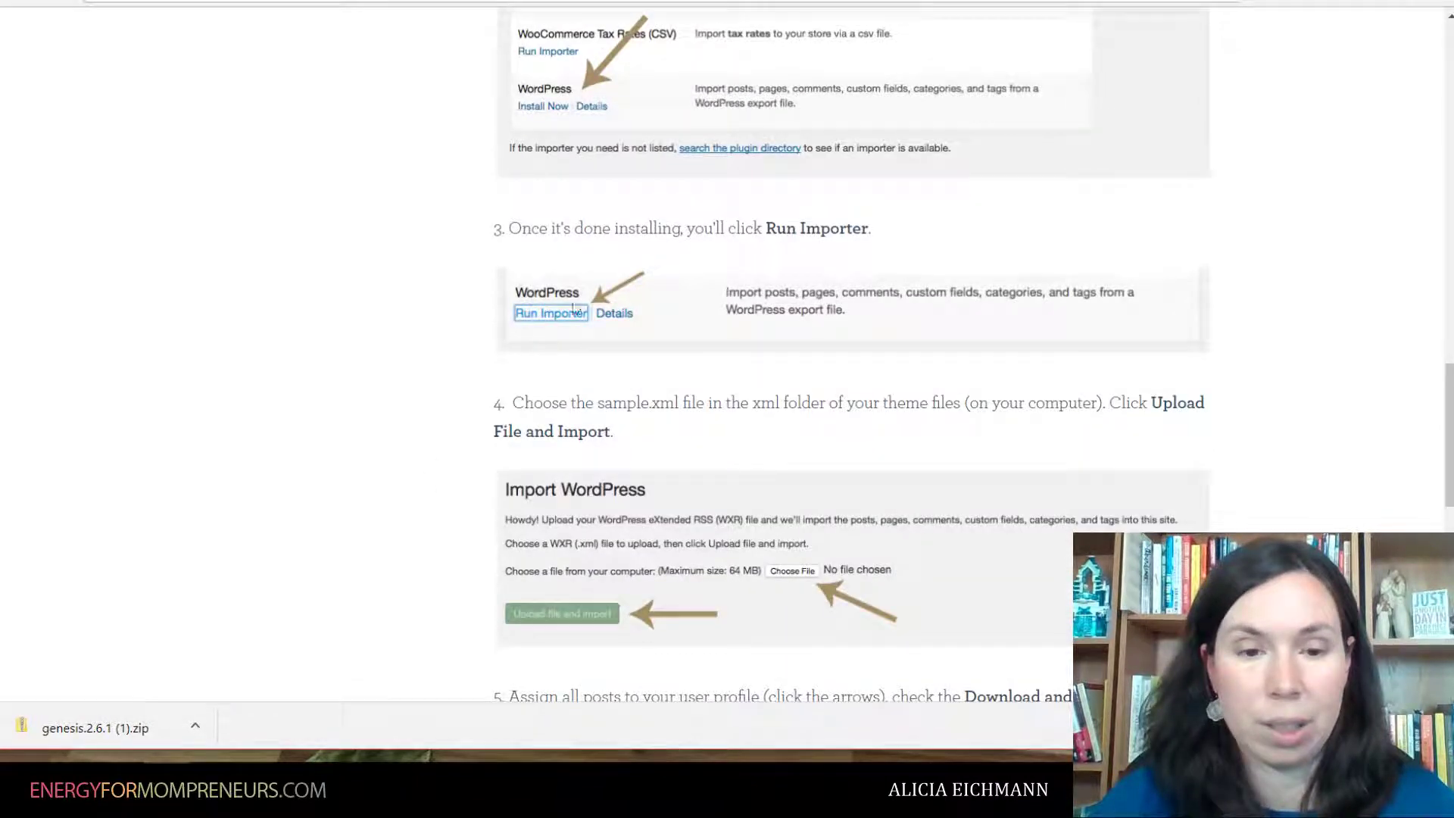
scroll(415, 458, "down", 3)
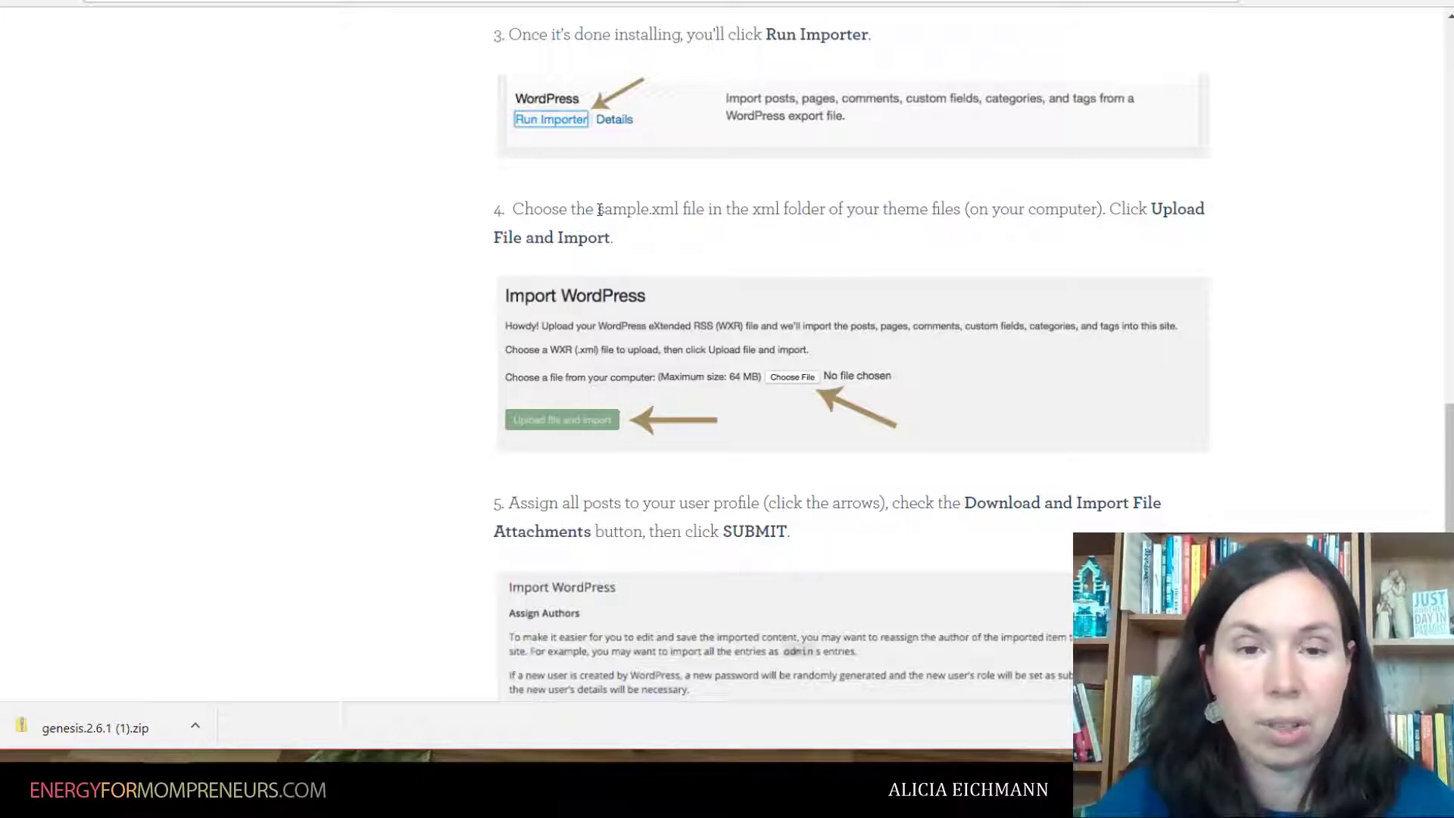
left_click_drag(600, 210, 679, 208)
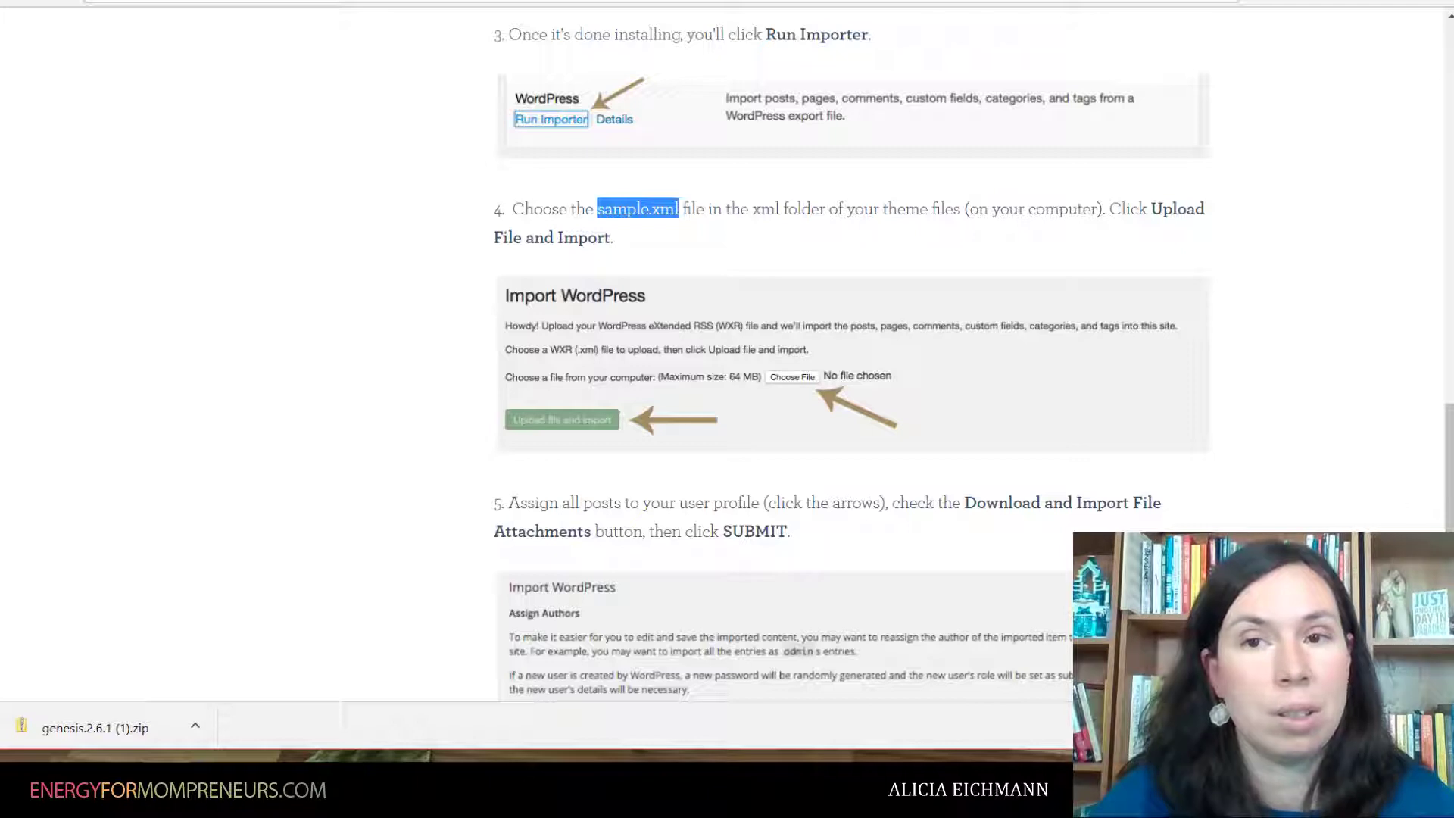
key("ctrl+Tab")
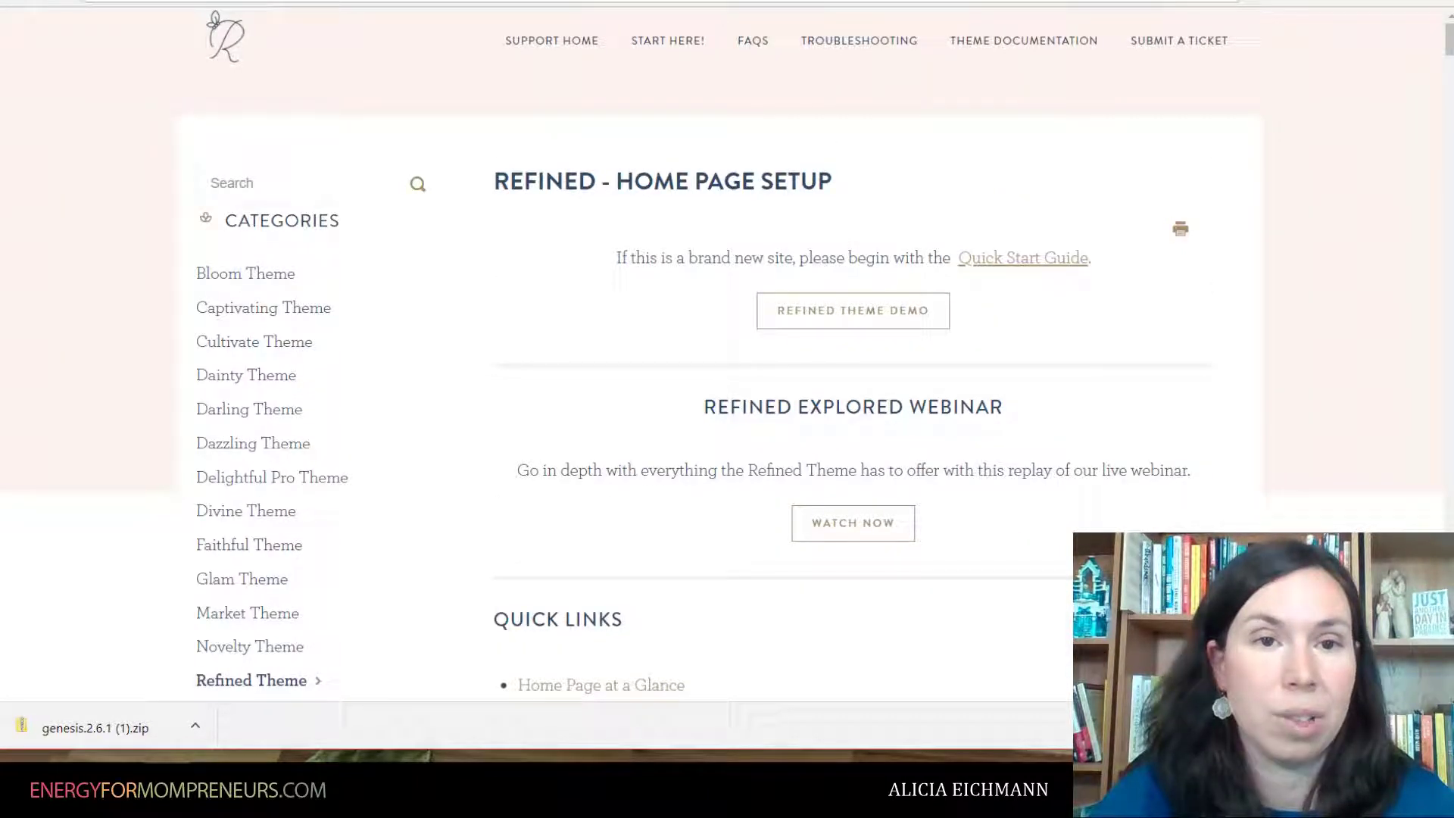
key("ctrl+Tab")
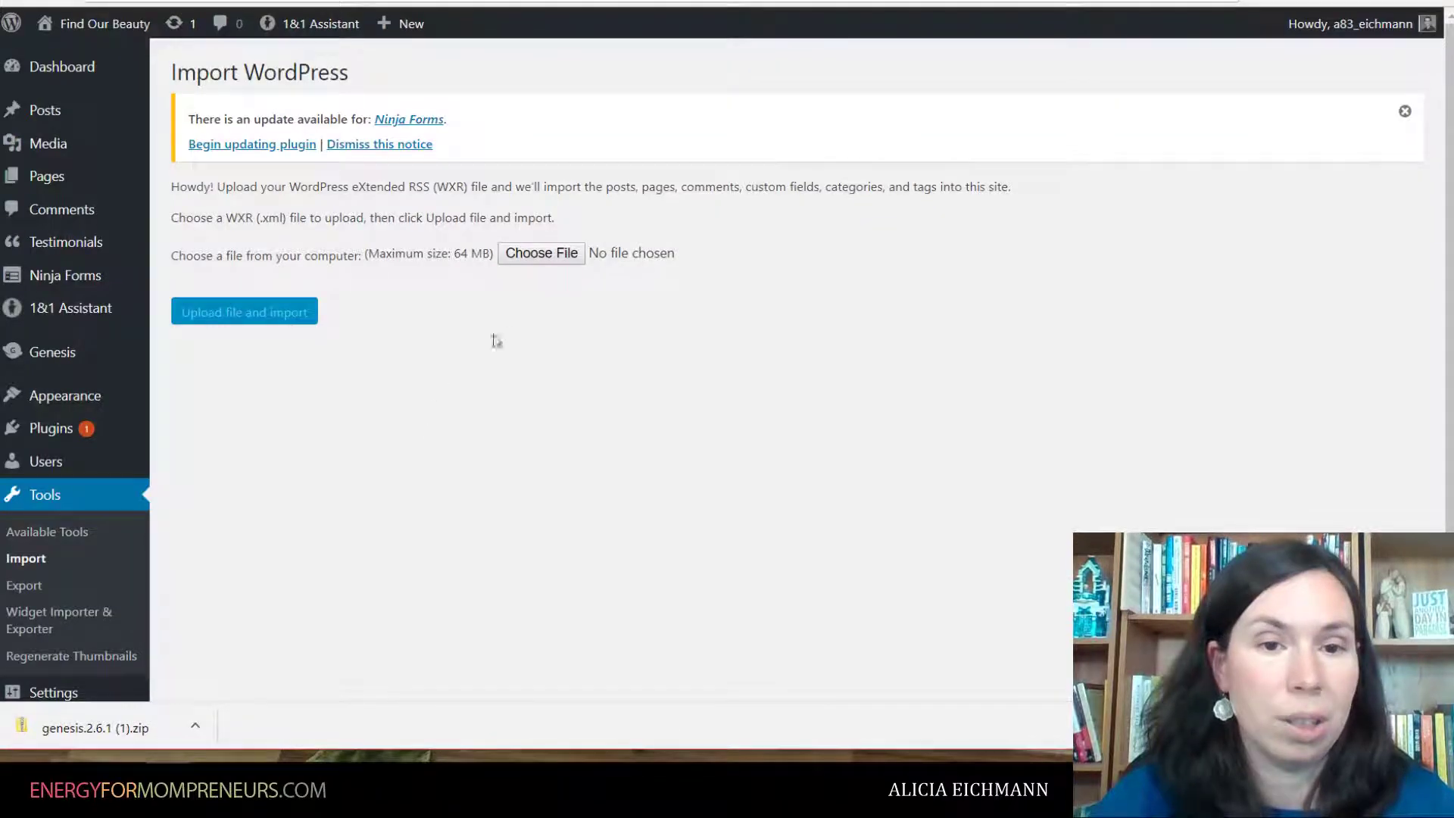
- Choose the zipped refined theme file from the Downloads folder as the WordPress import file
left_click(542, 258)
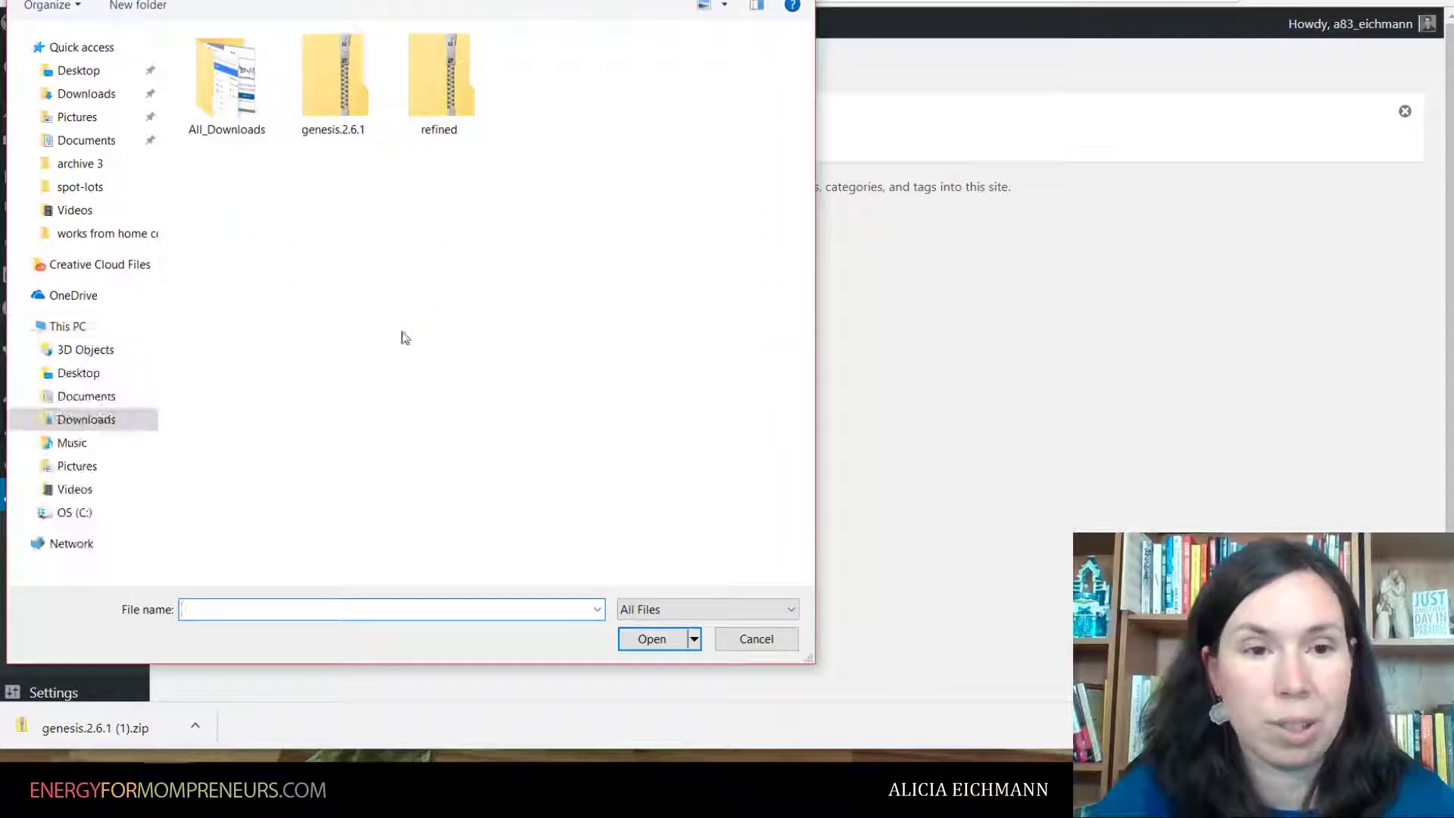
double_click(437, 85)
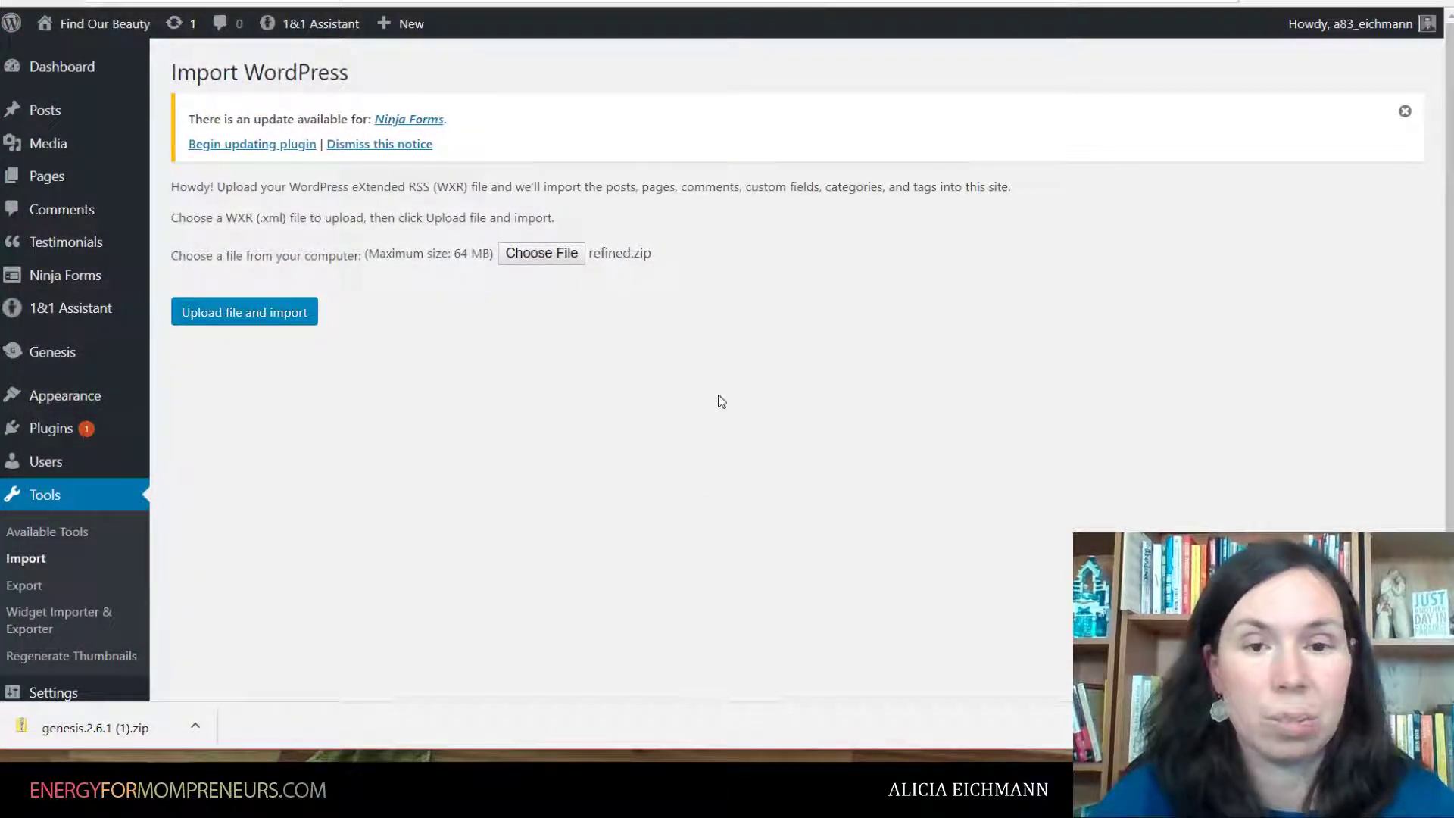
- Switch to File Explorer and extract the zipped refined theme file into a refined folder in Downloads
mouse_move(258, 756)
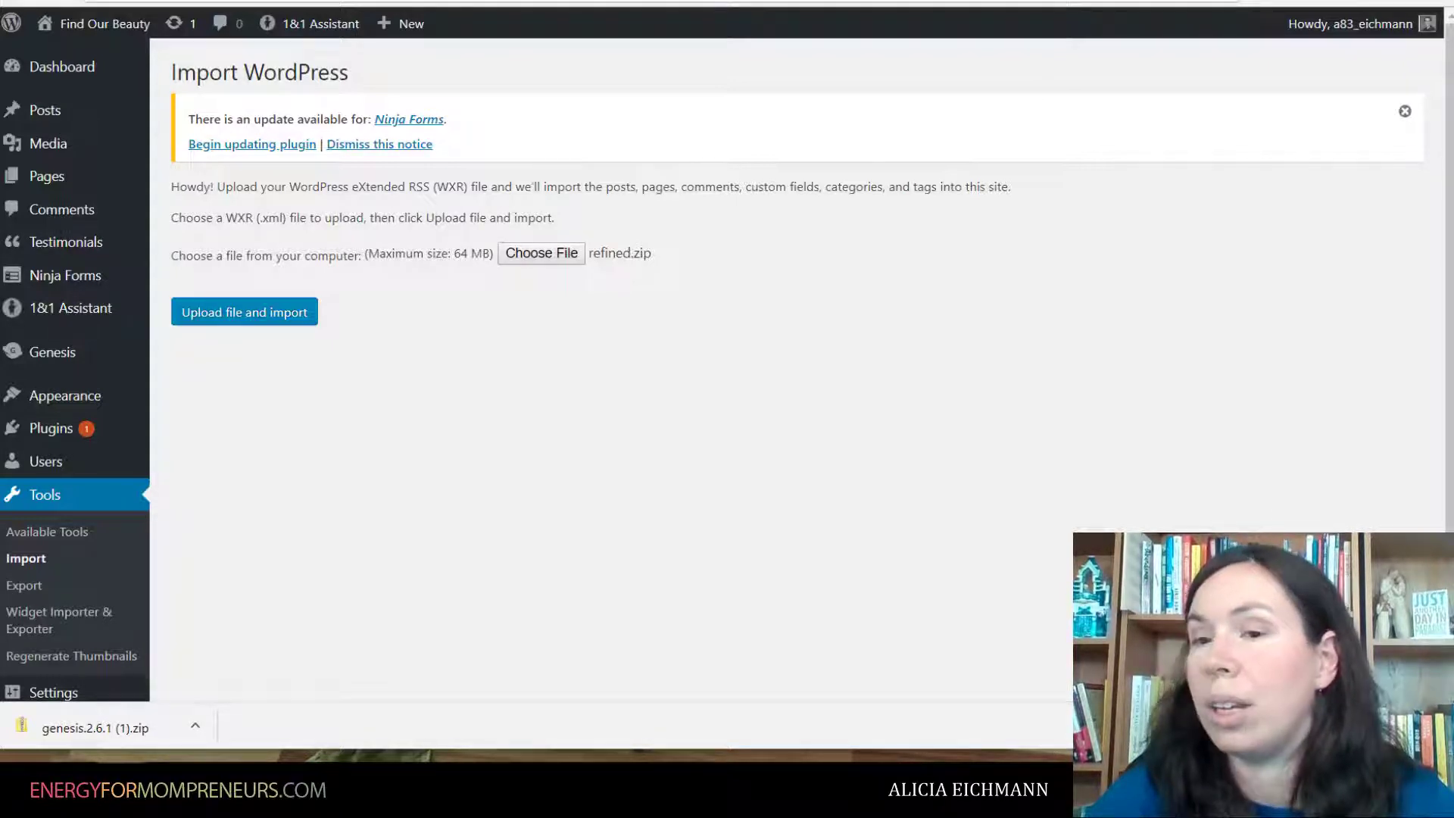
key("alt+Tab")
left_click_drag(1452, 42, 763, 4)
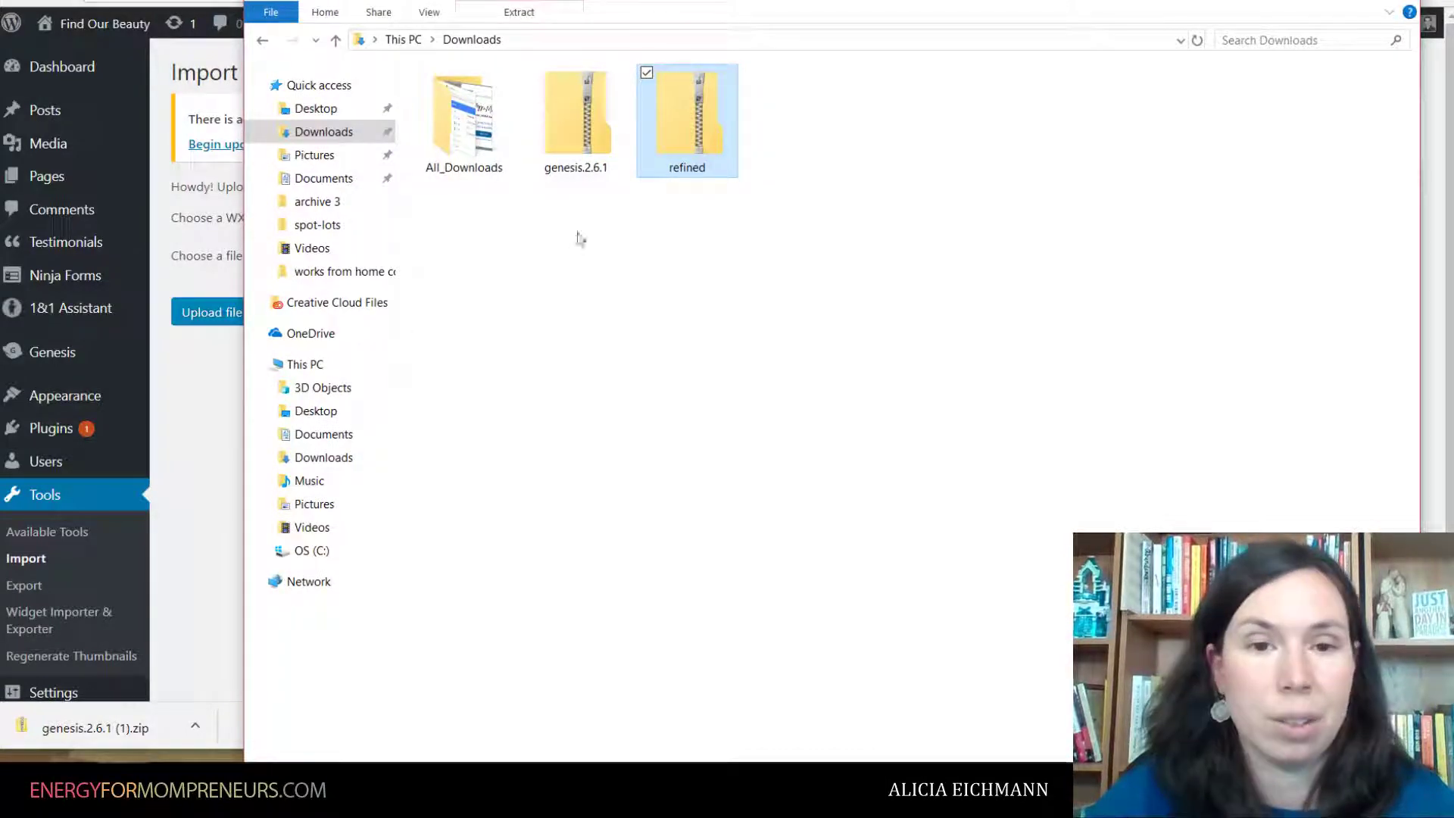
right_click(679, 137)
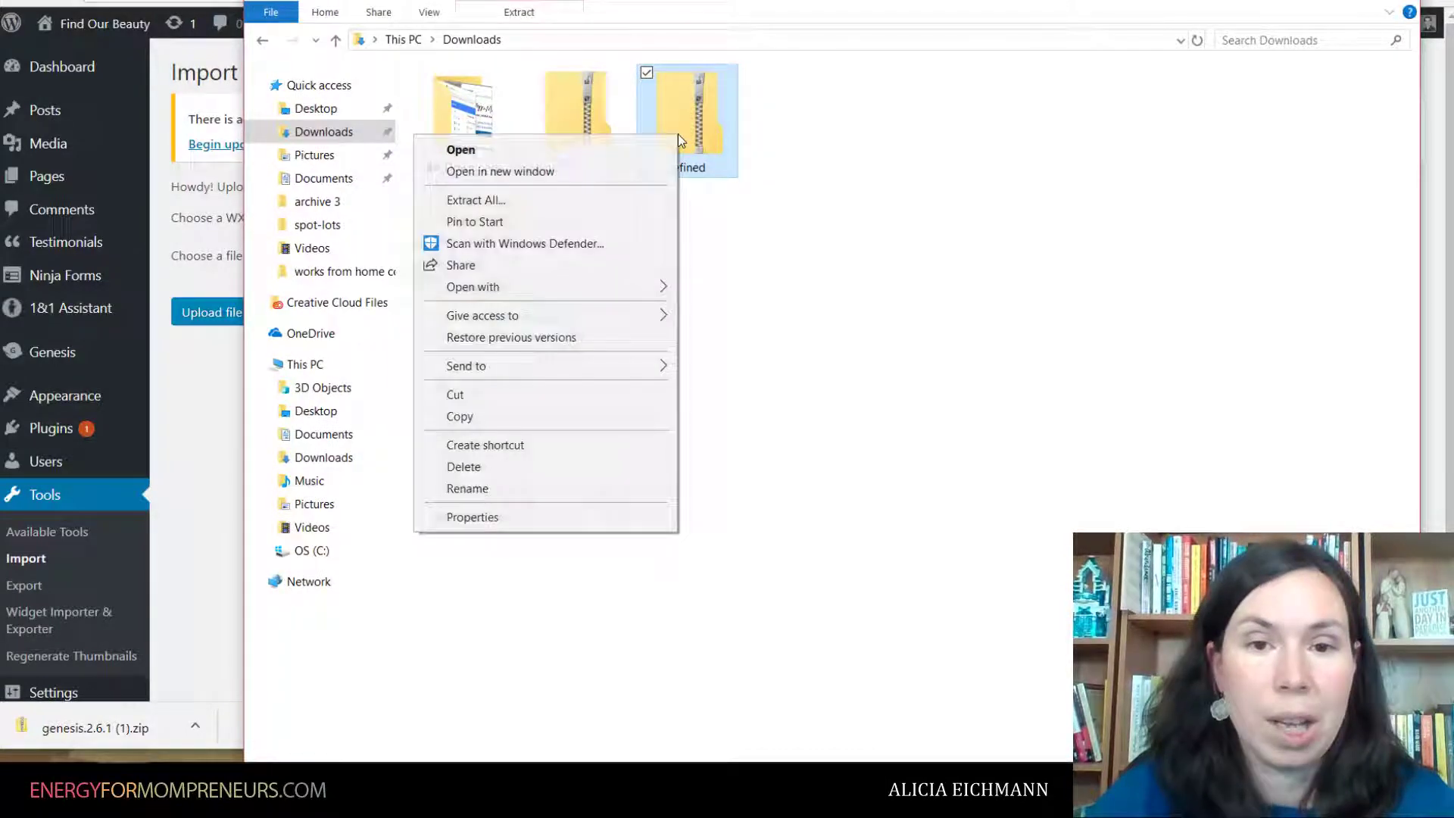
left_click(582, 201)
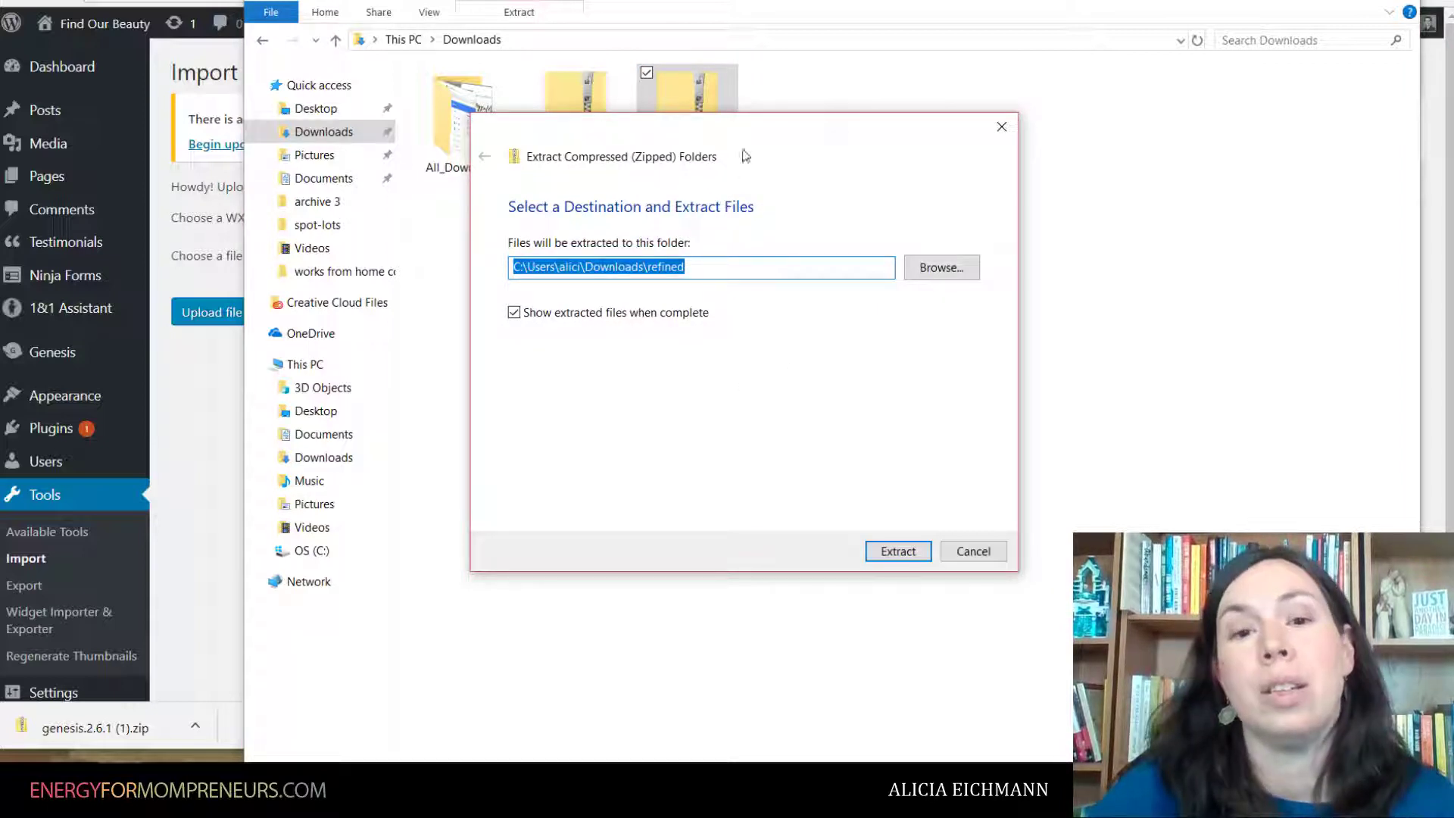
left_click_drag(744, 131, 984, 224)
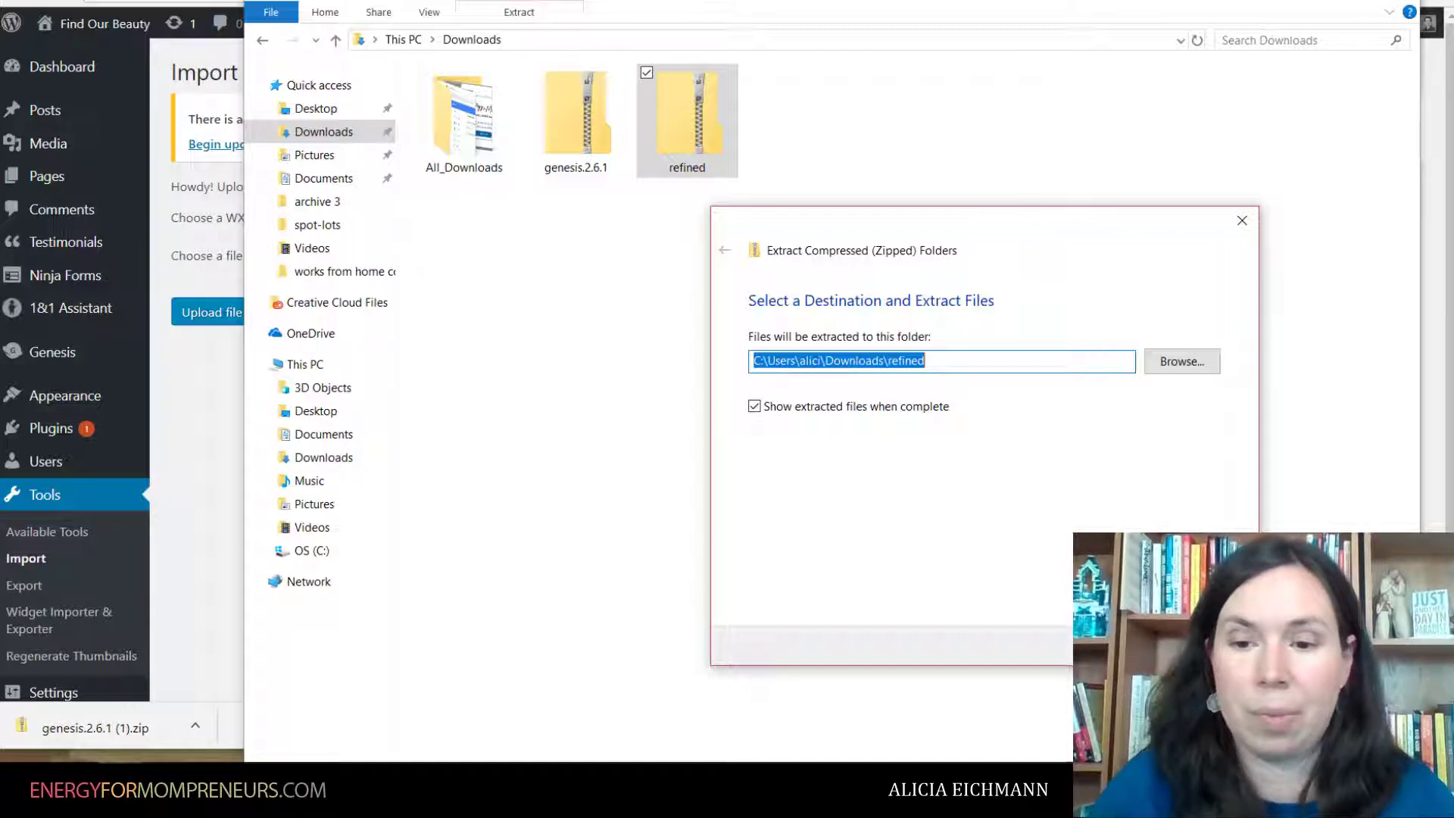
left_click(1144, 646)
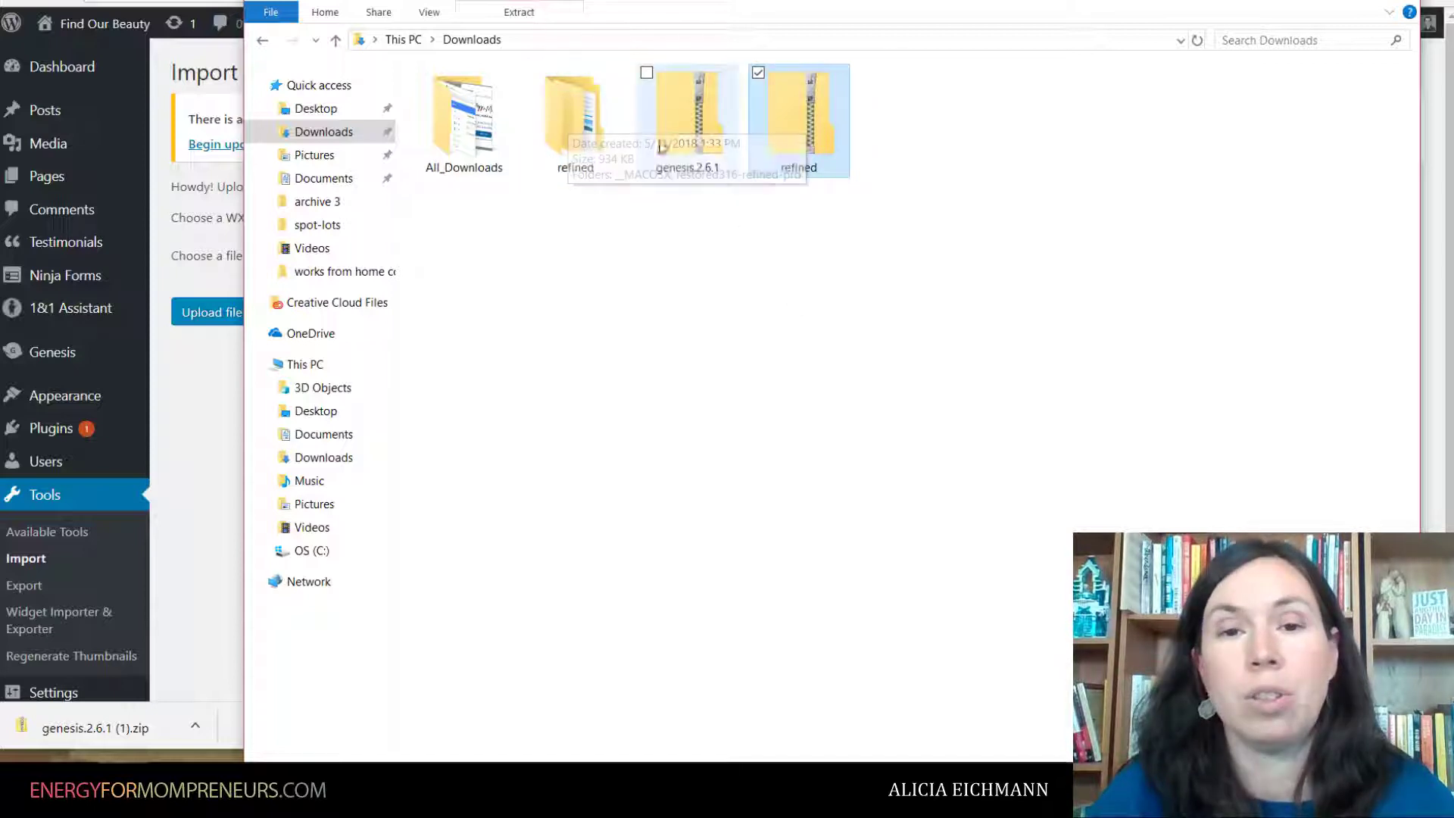
left_click(685, 126)
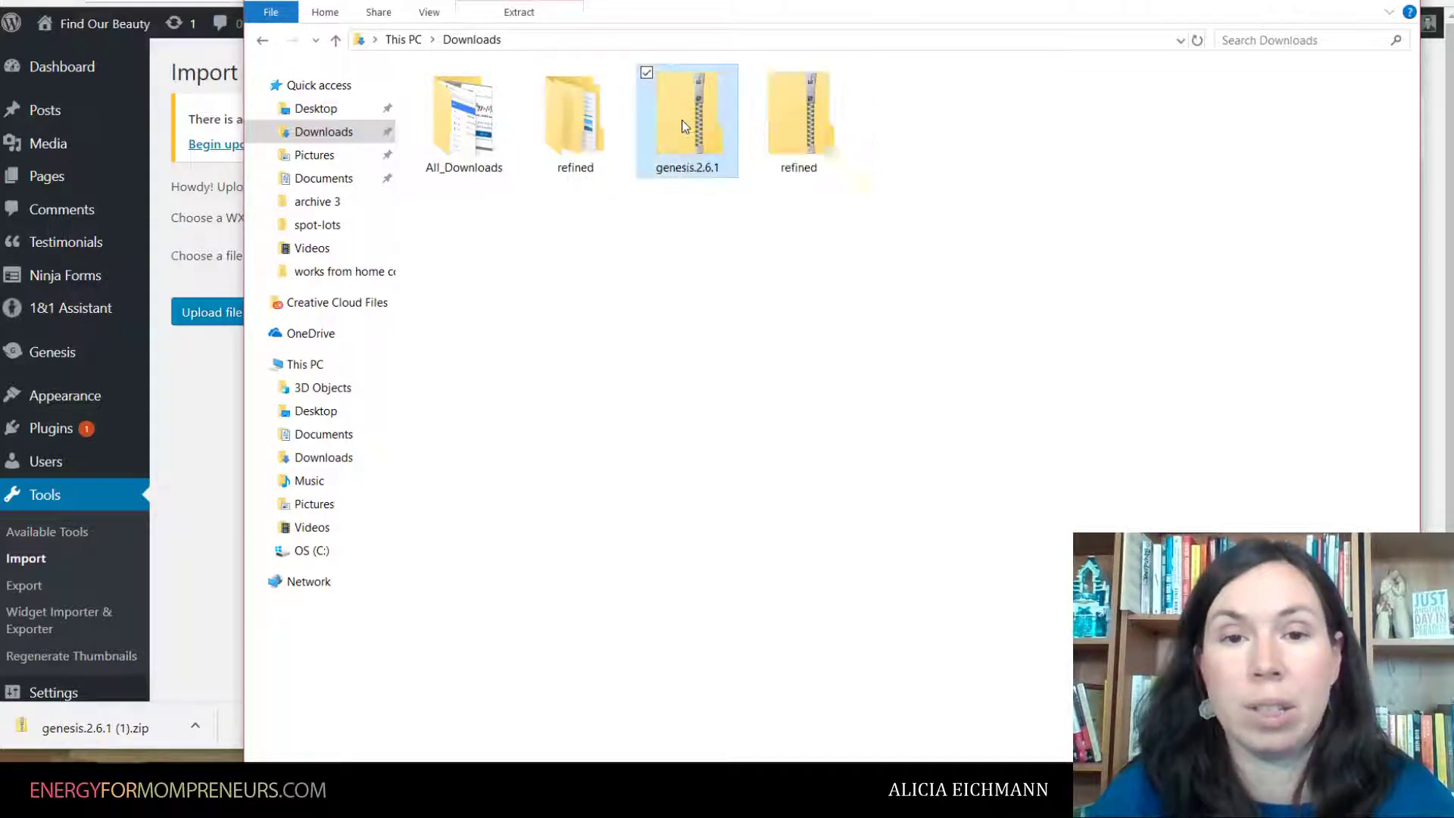
- Switch back to the browser and upload sample.xml from the xml folder inside refined\restored316-refined-pro as the WordPress import file
left_click(800, 121)
left_click(690, 126)
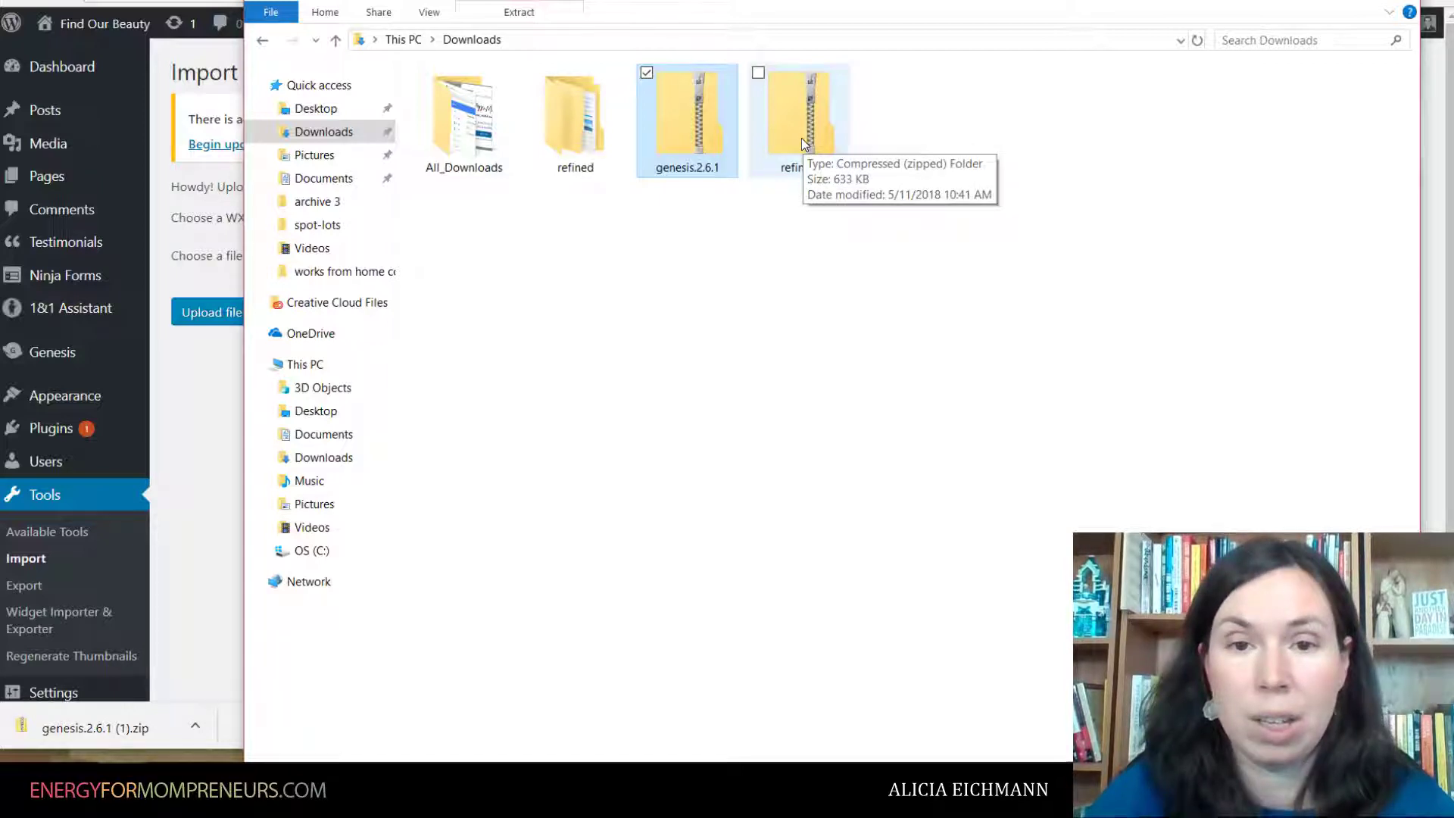
key("alt+Tab")
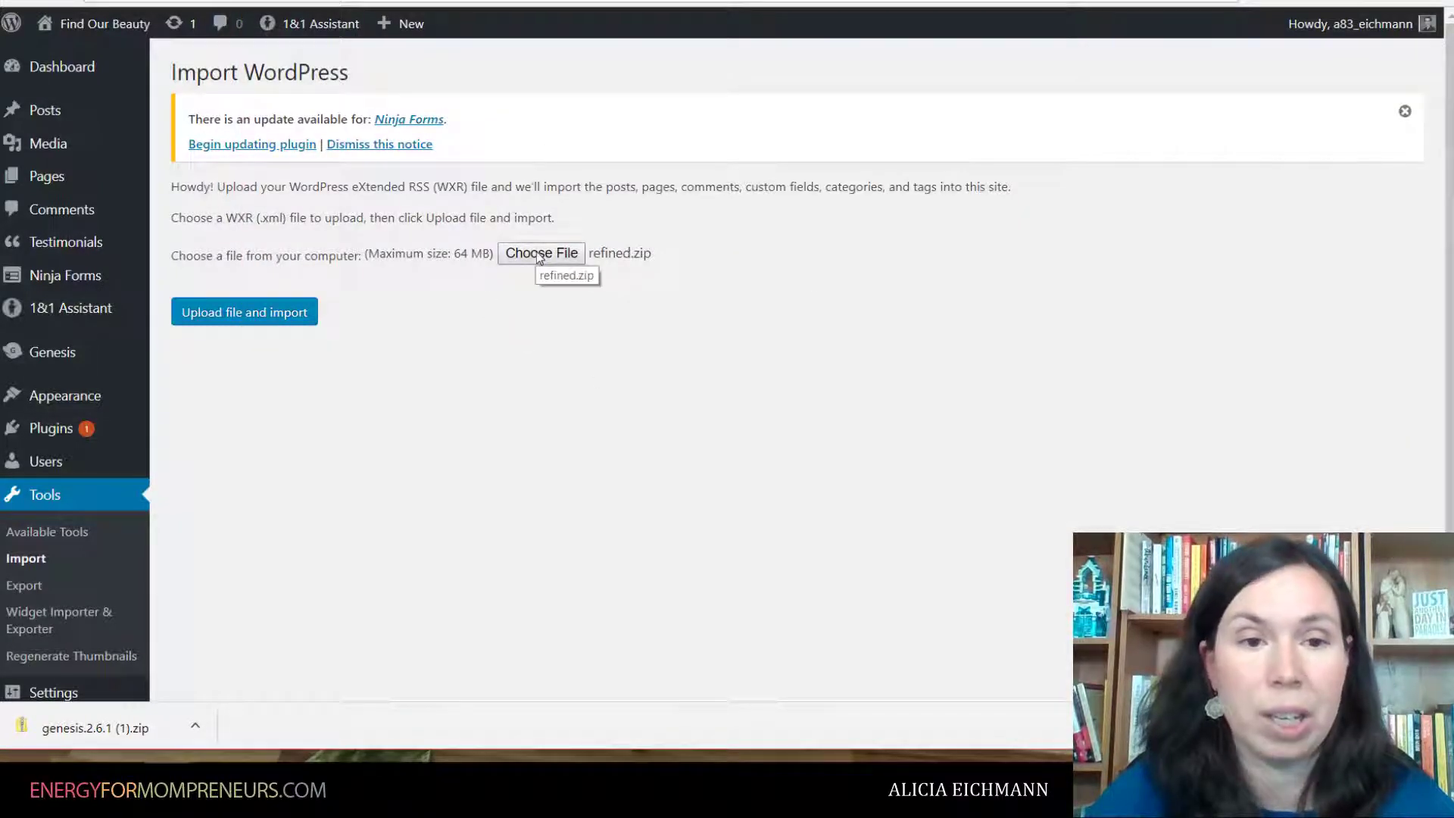
key("ctrl+Tab")
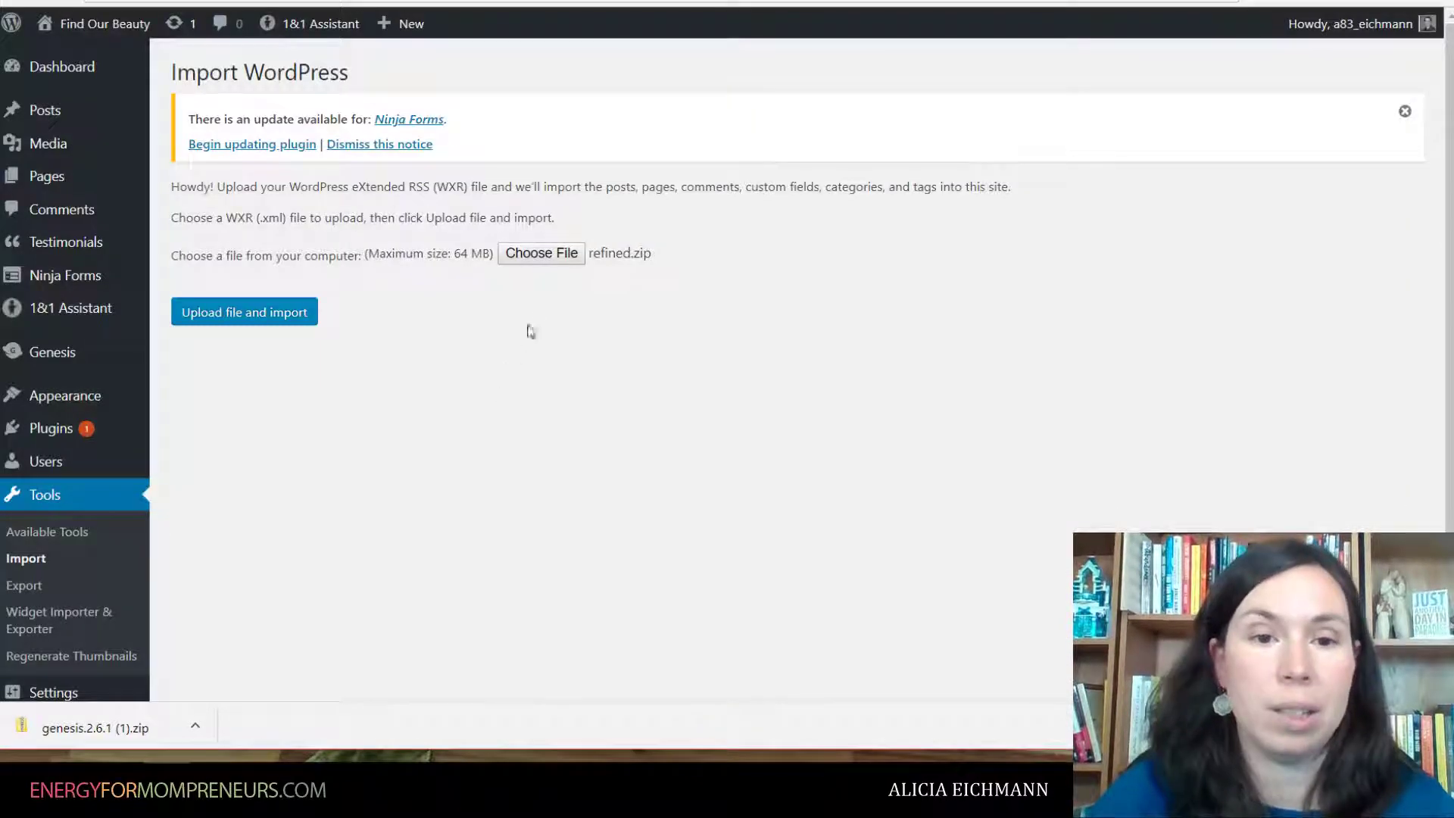
left_click(537, 255)
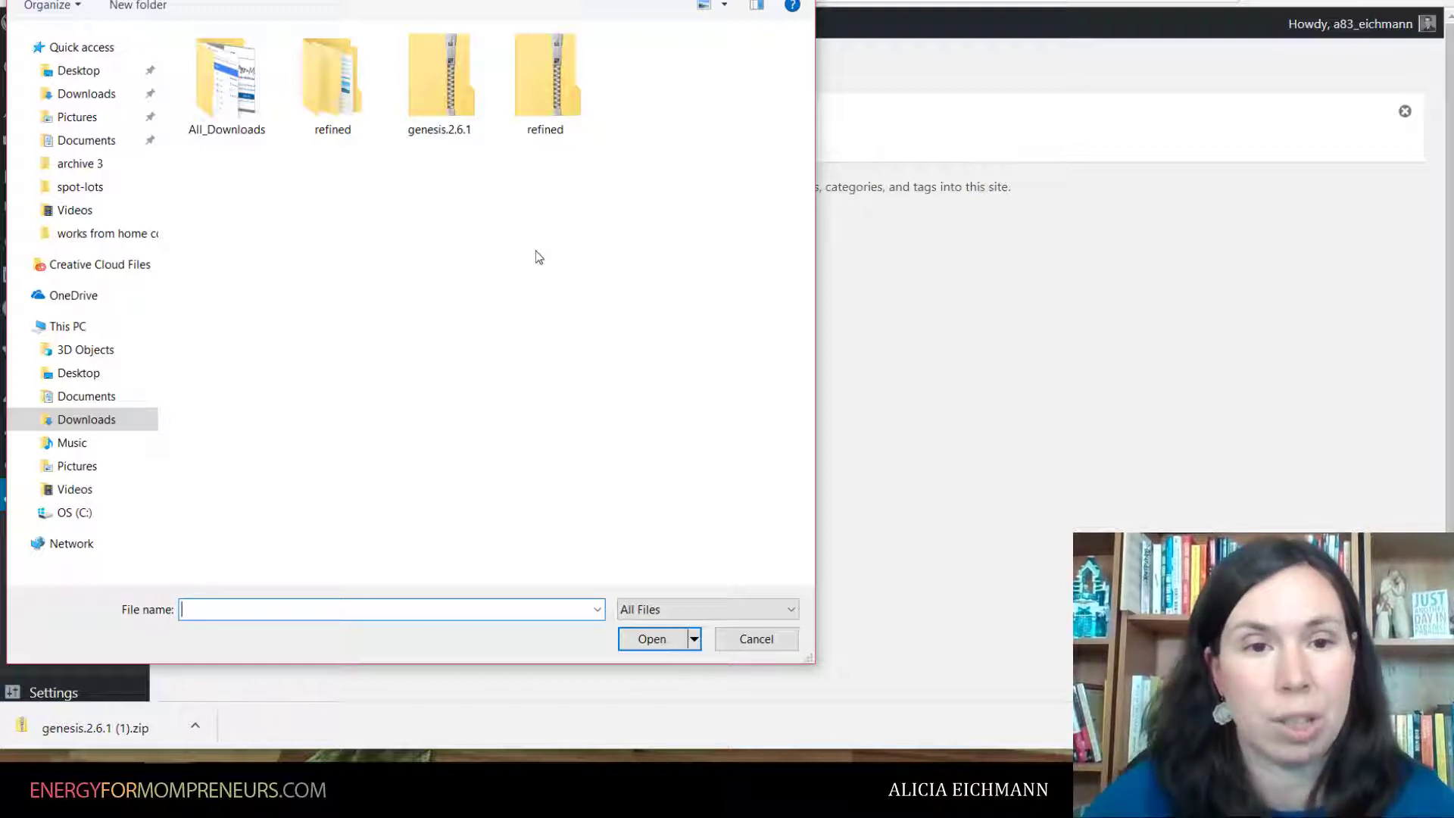
double_click(331, 96)
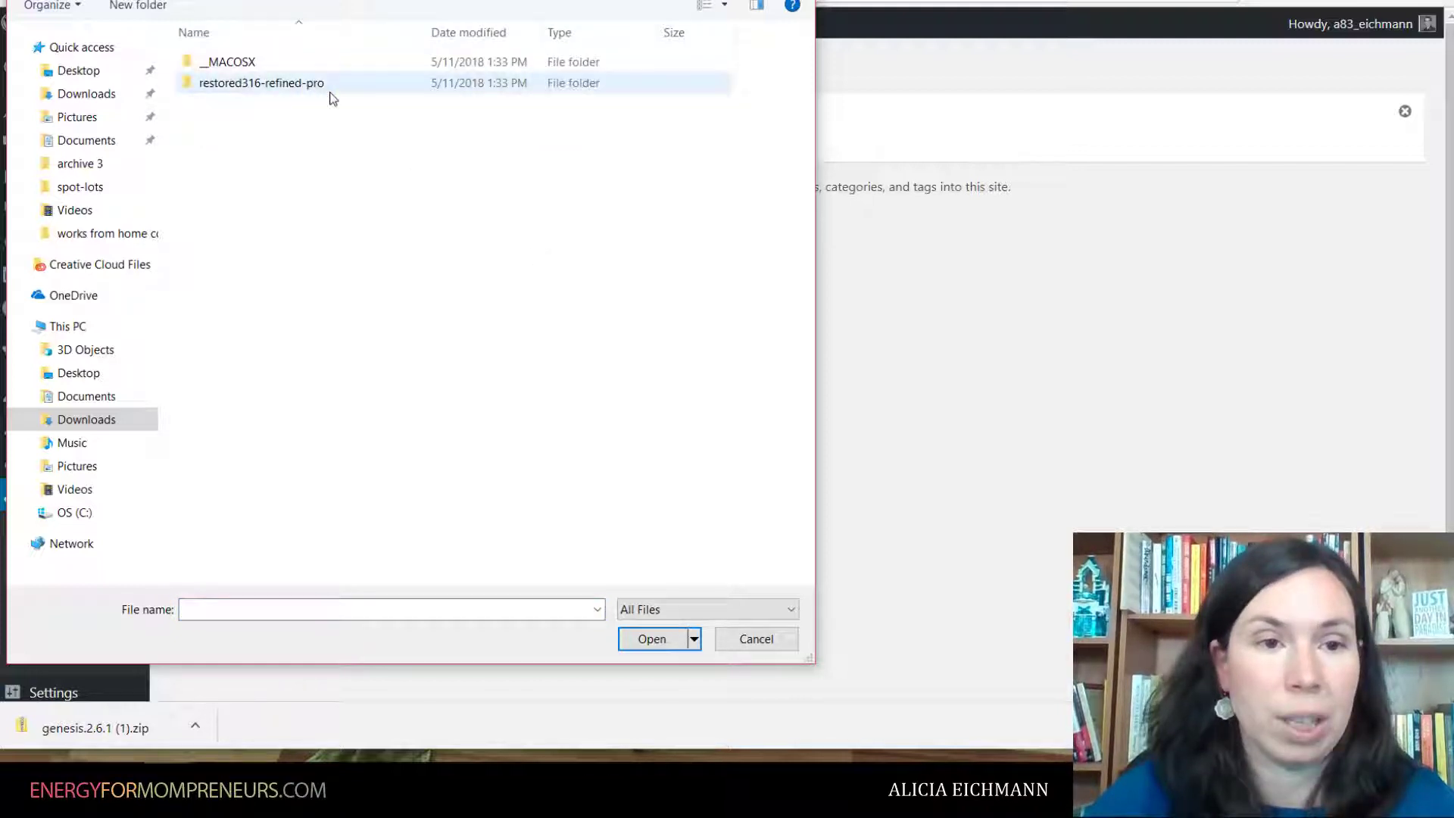
double_click(287, 89)
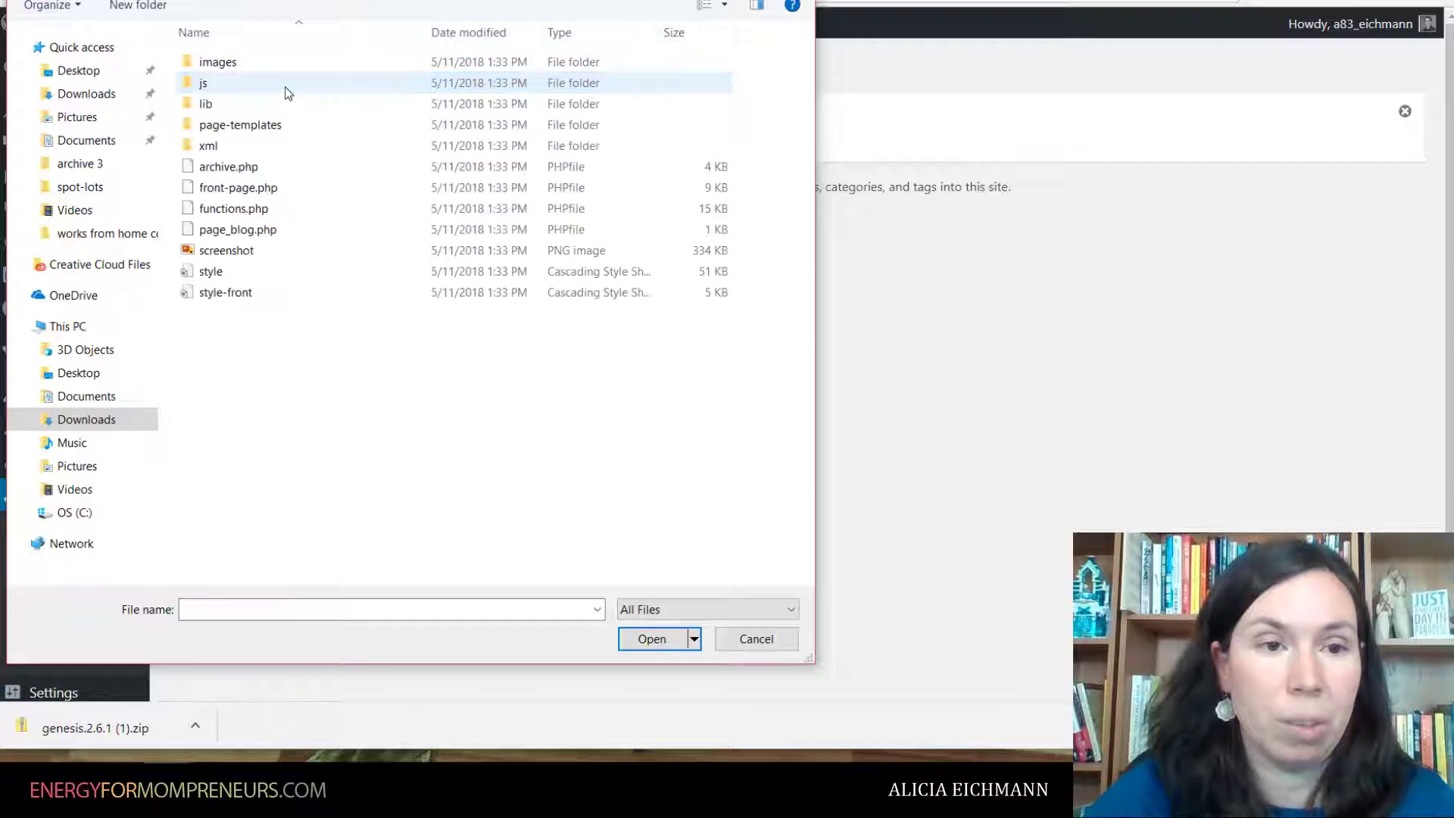
double_click(208, 147)
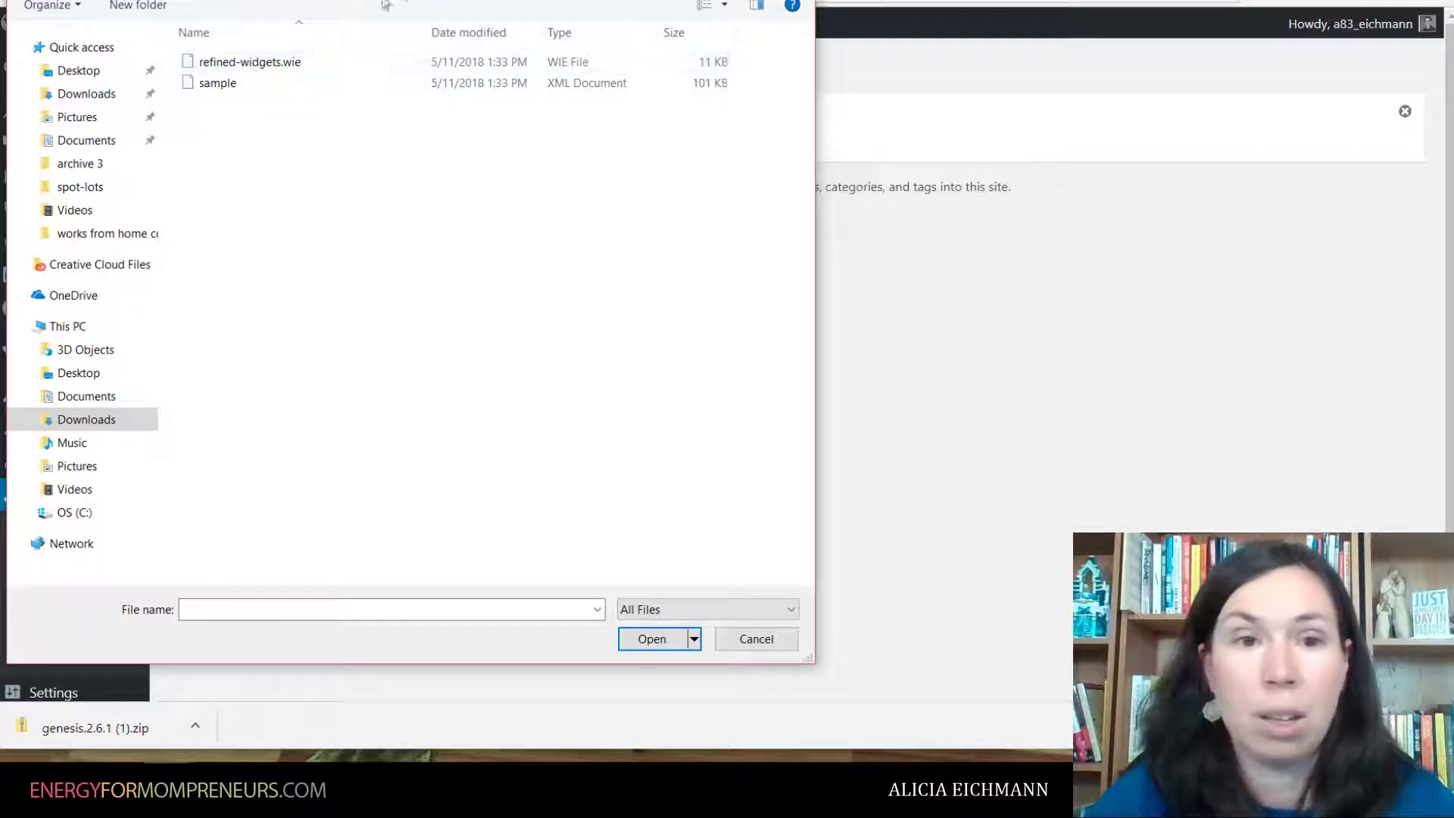
left_click_drag(425, 0, 436, 16)
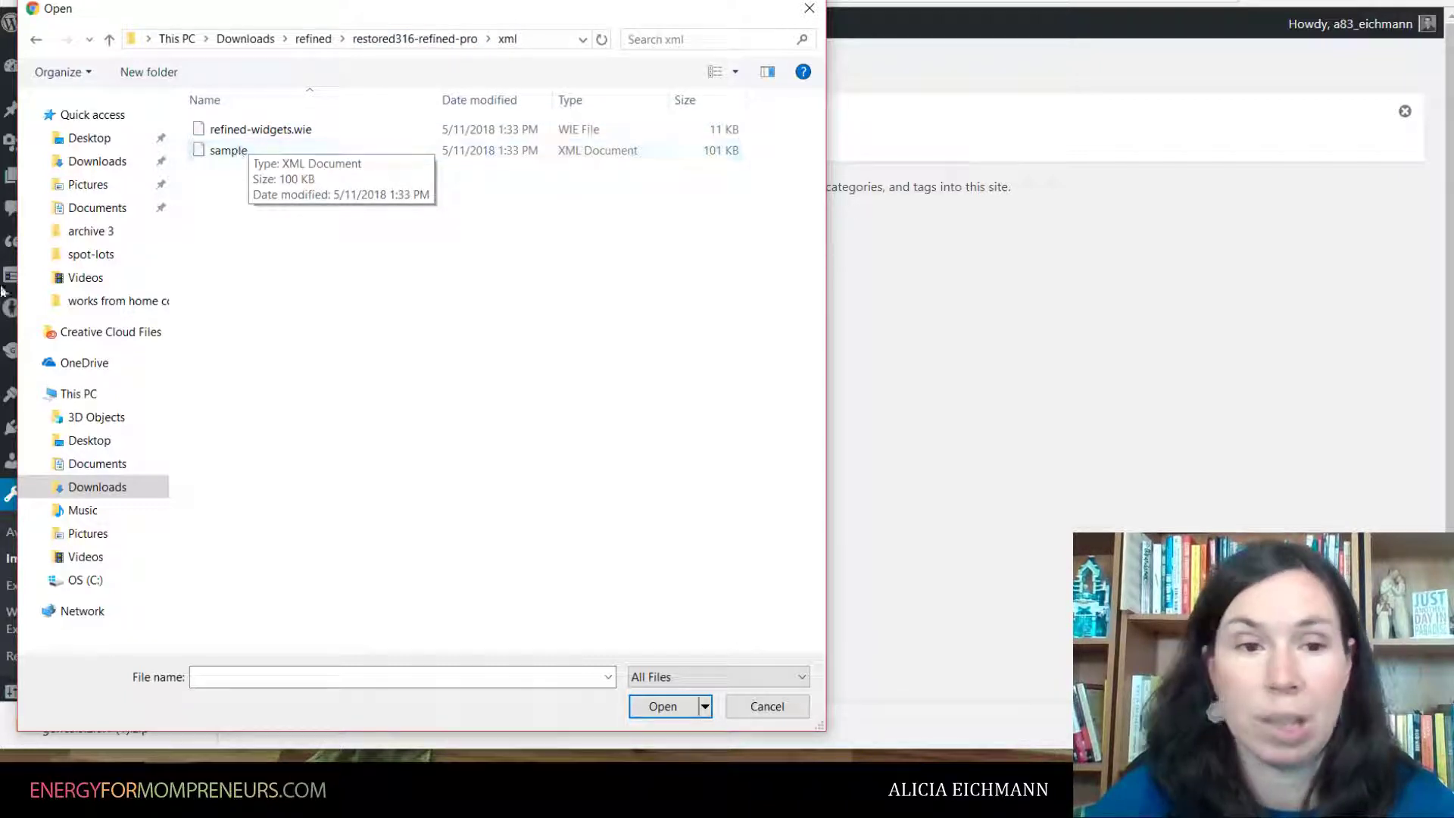
left_click(226, 152)
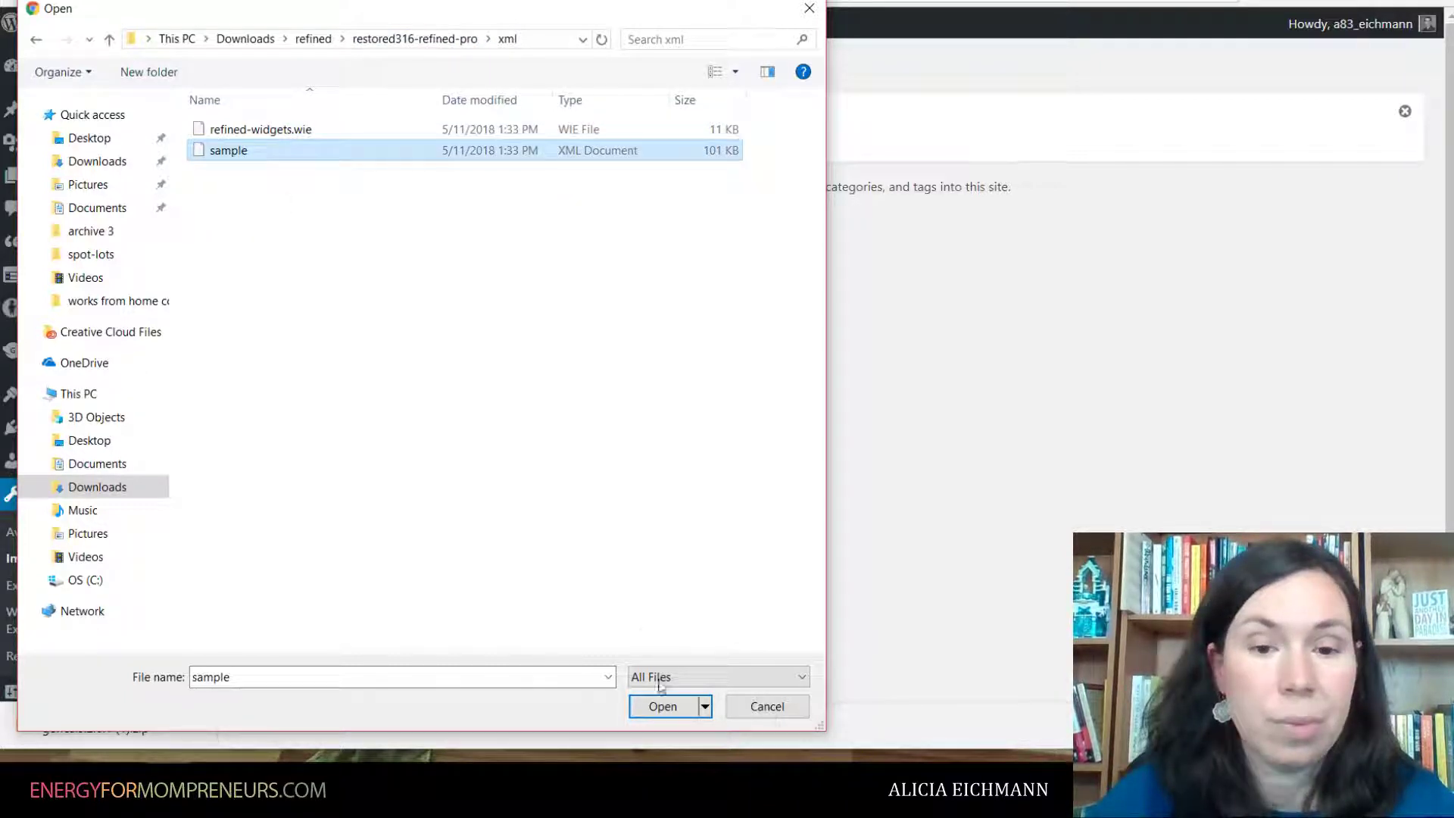
left_click(663, 705)
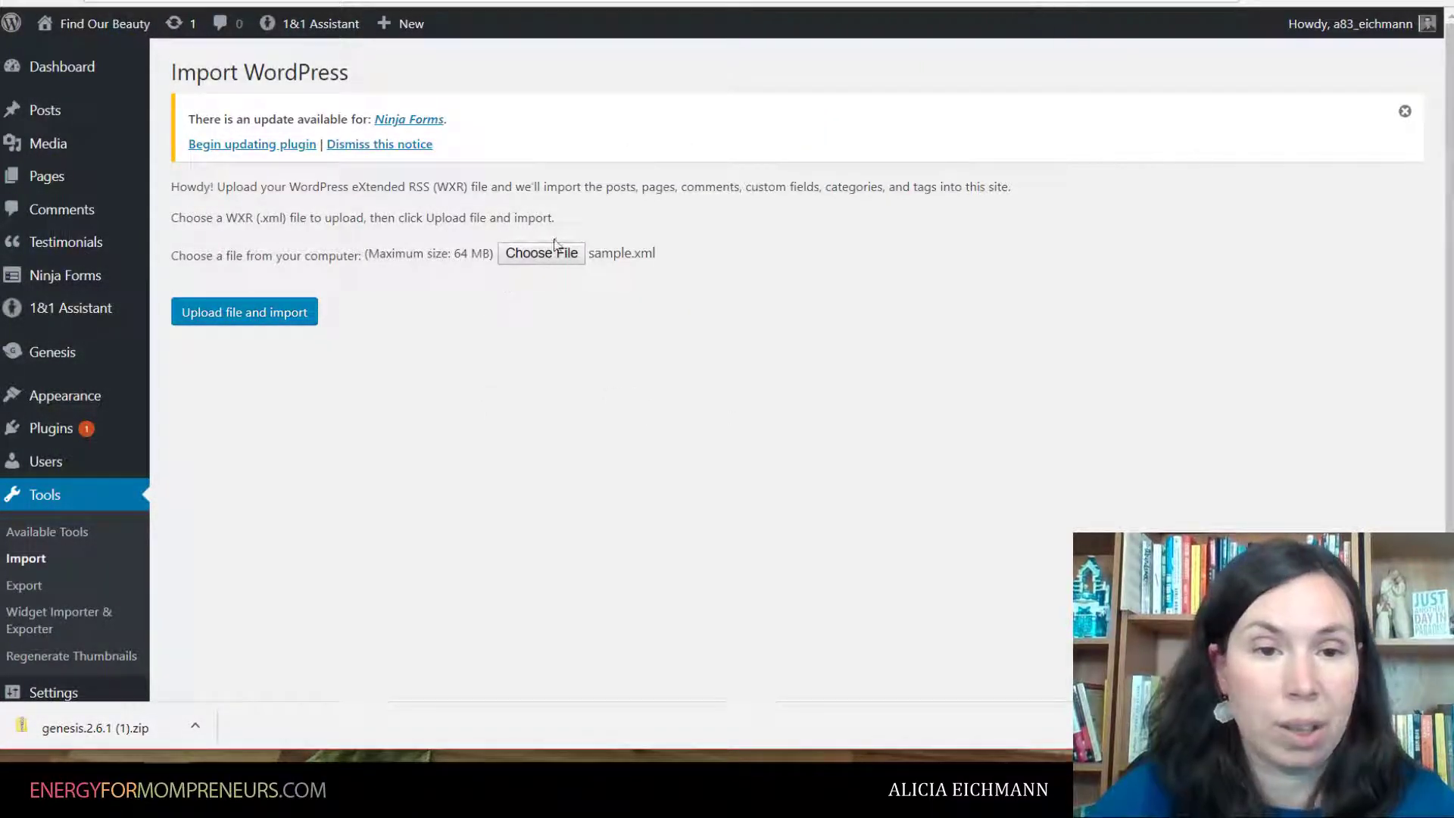
left_click(250, 317)
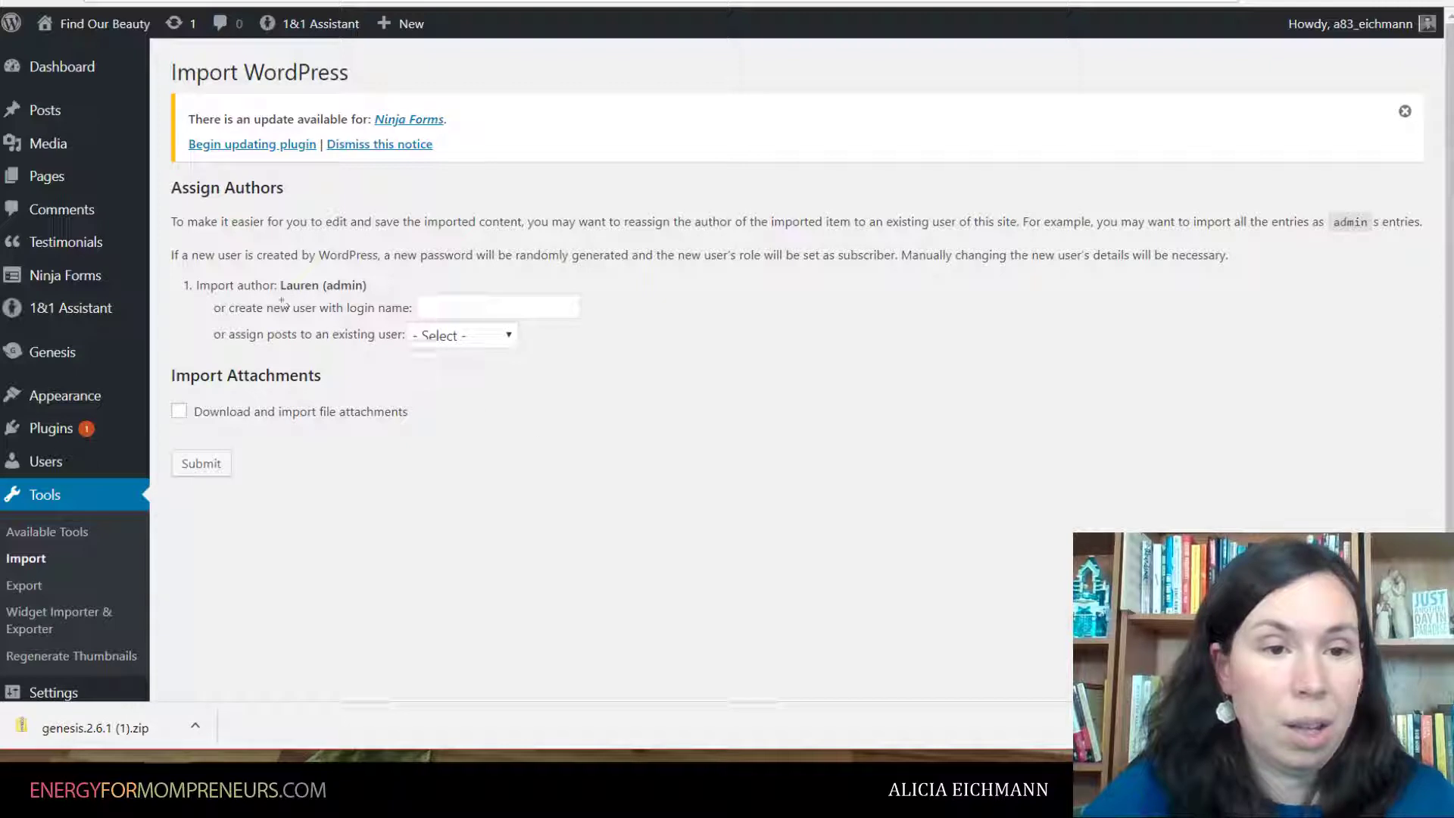
- Assign the imported posts to the existing site user, enable downloading and importing file attachments, and submit the import
left_click(452, 336)
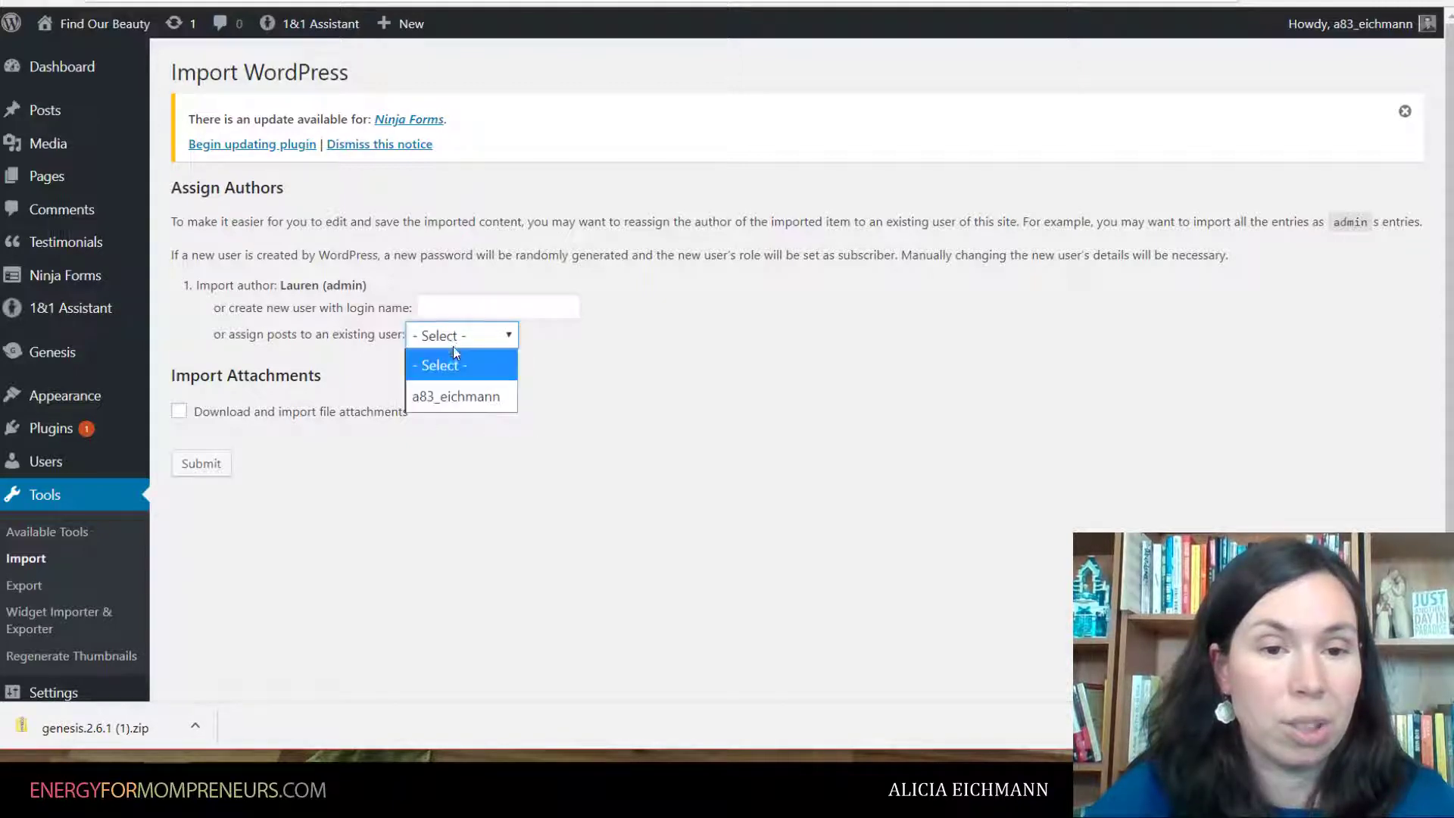
left_click(464, 395)
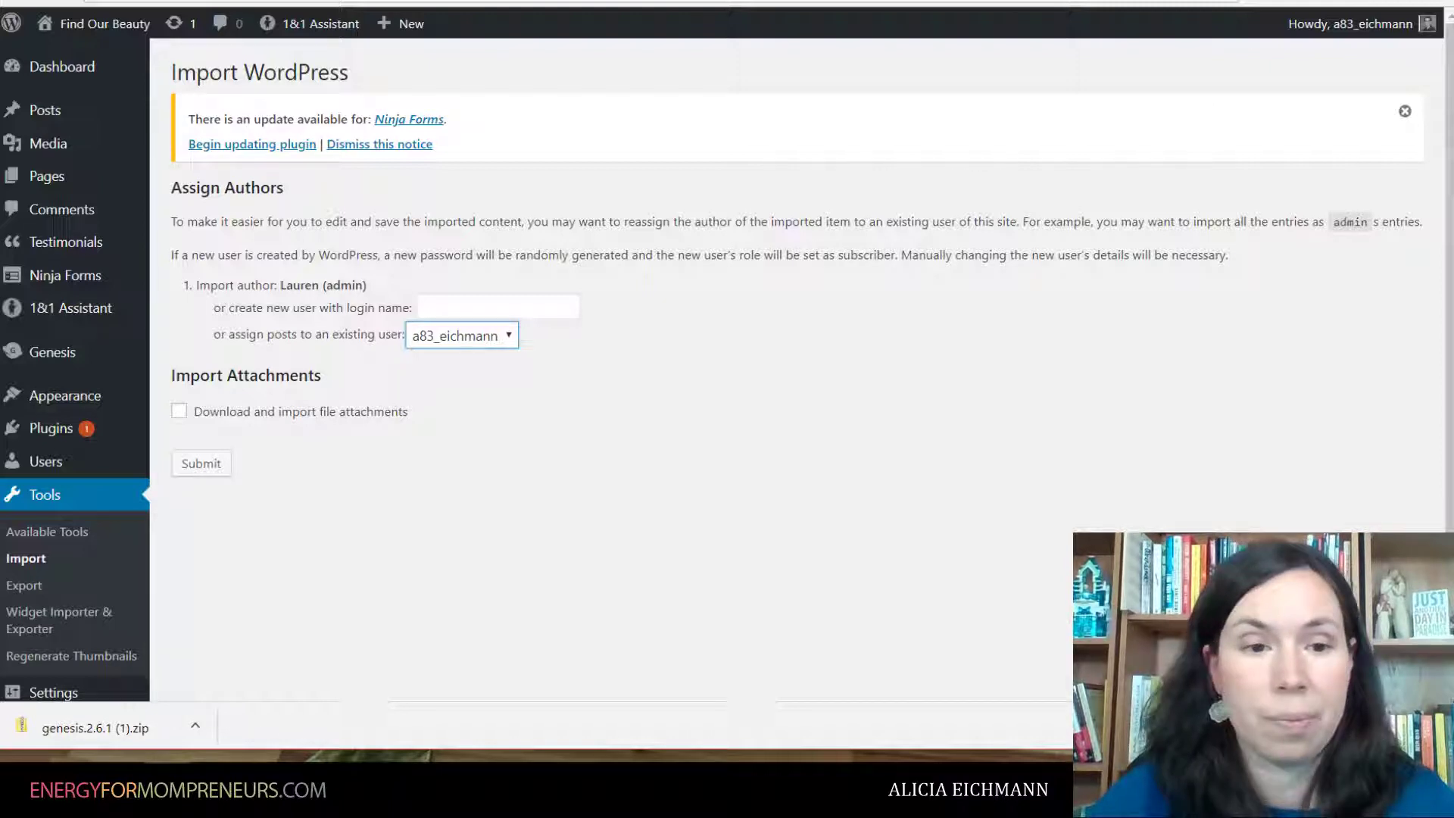
key("ctrl+Tab")
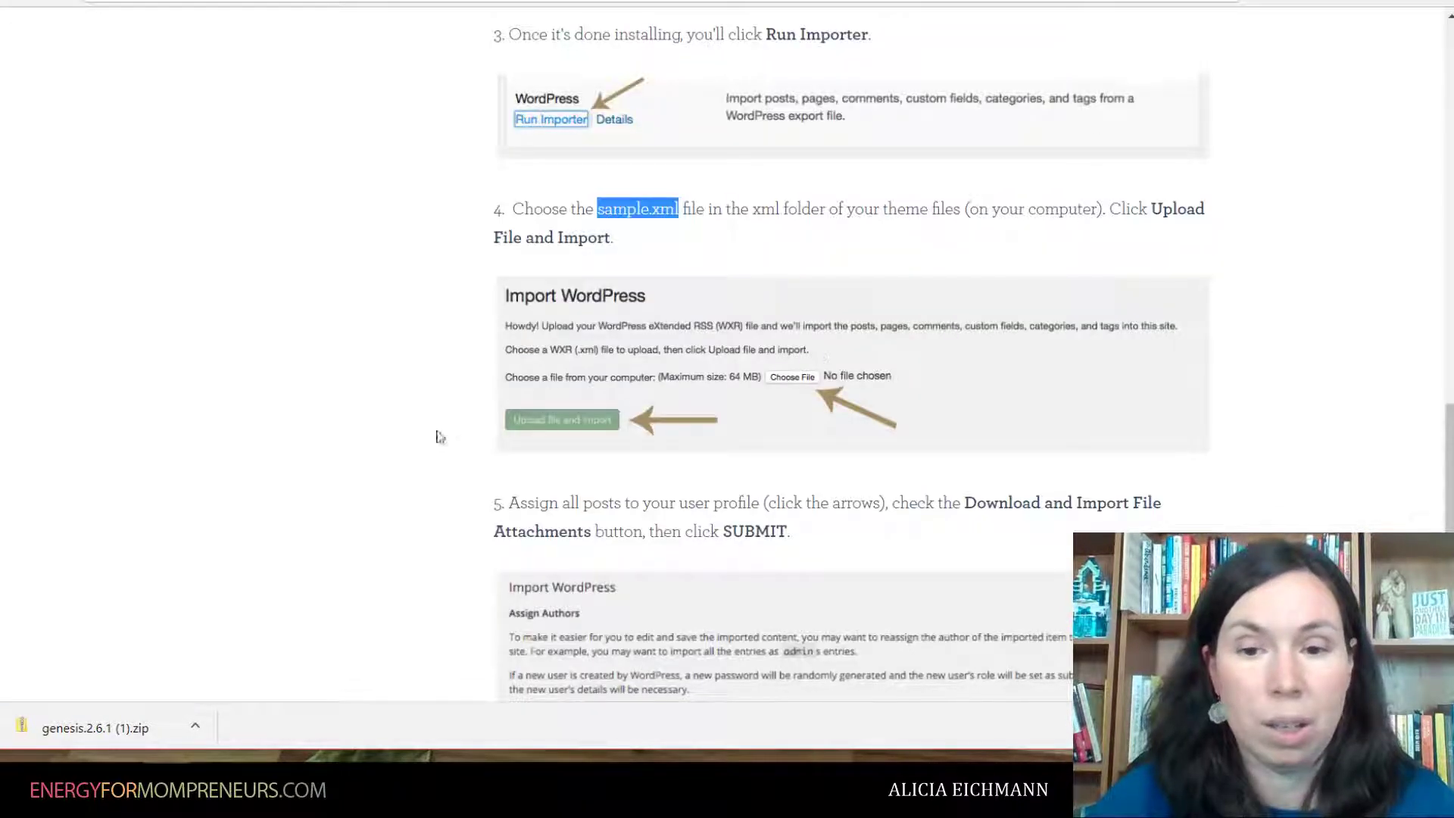
scroll(449, 452, "down", 1)
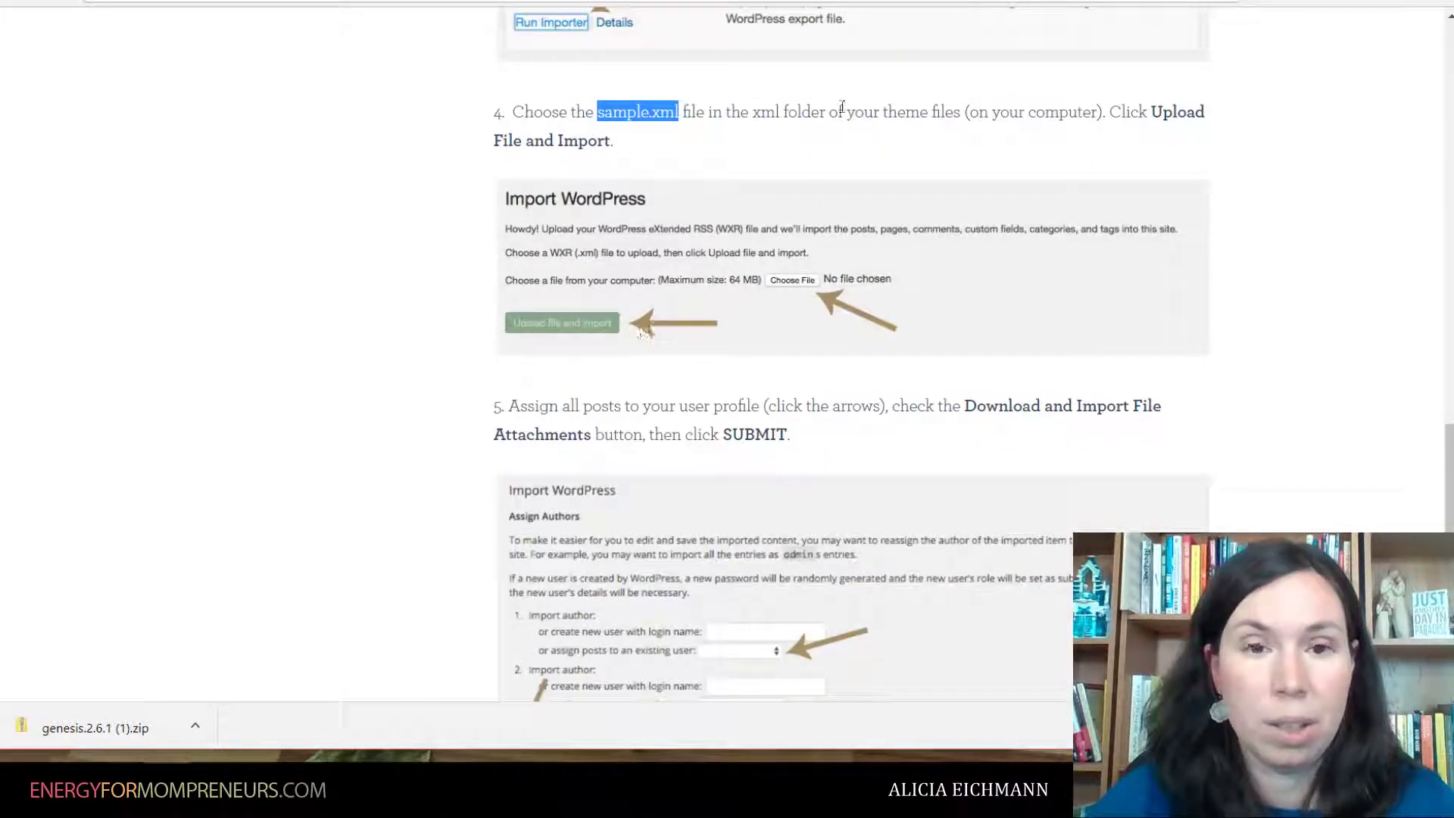
key("ctrl+shift+Tab")
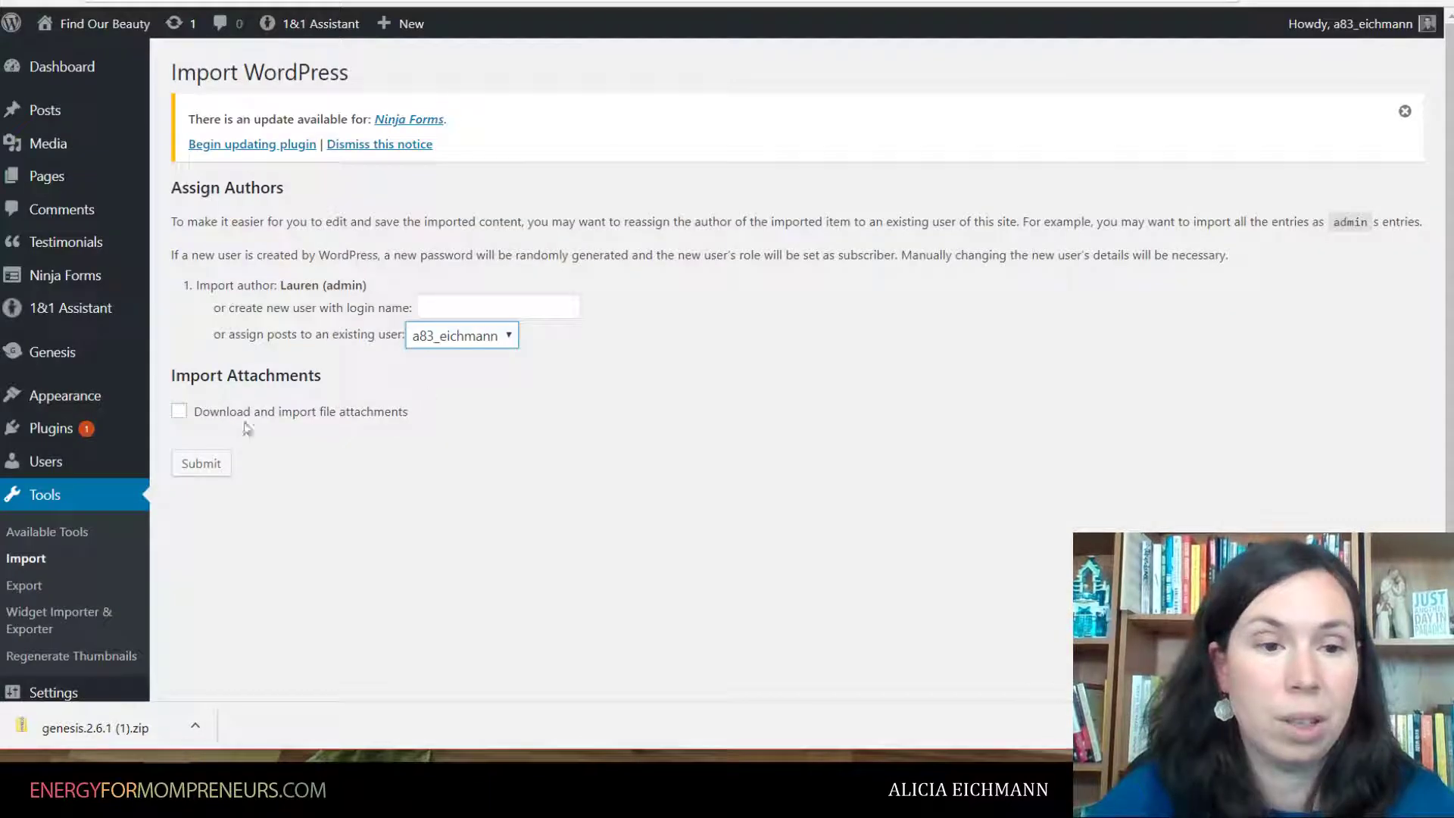
left_click(179, 411)
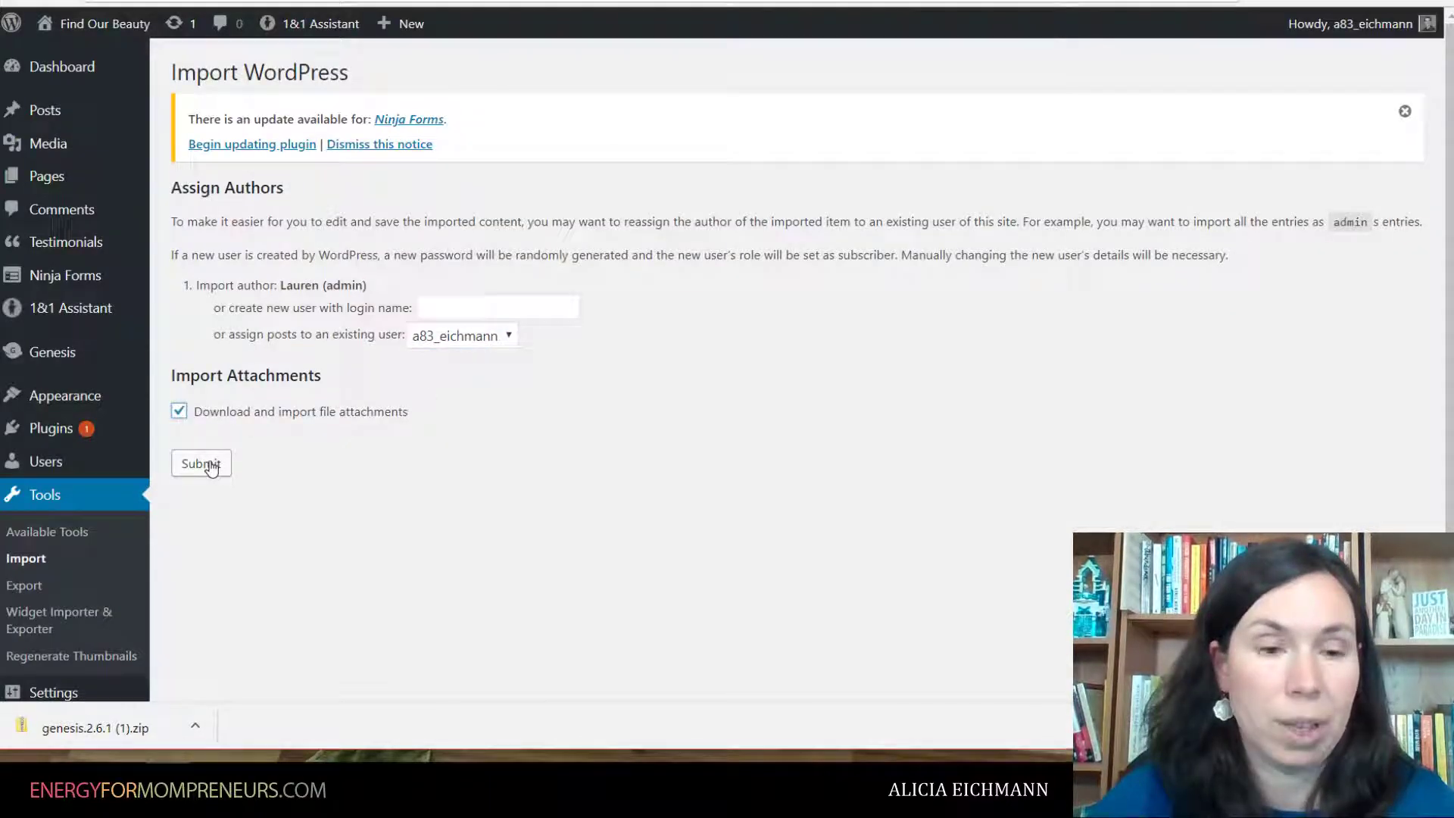
left_click(209, 464)
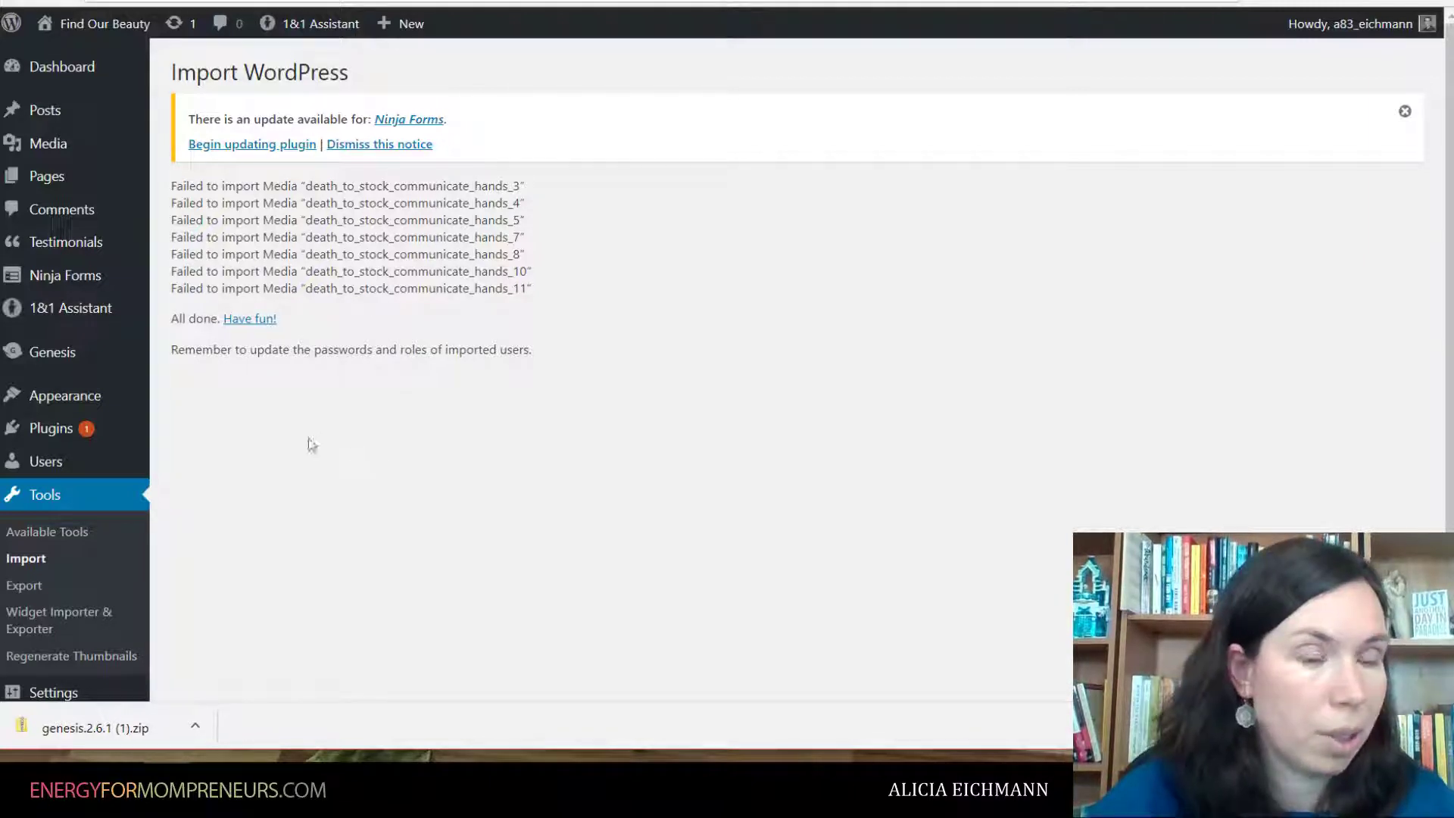
- Open the theme Customizer and look through the imported sample posts in the site preview
mouse_move(80, 396)
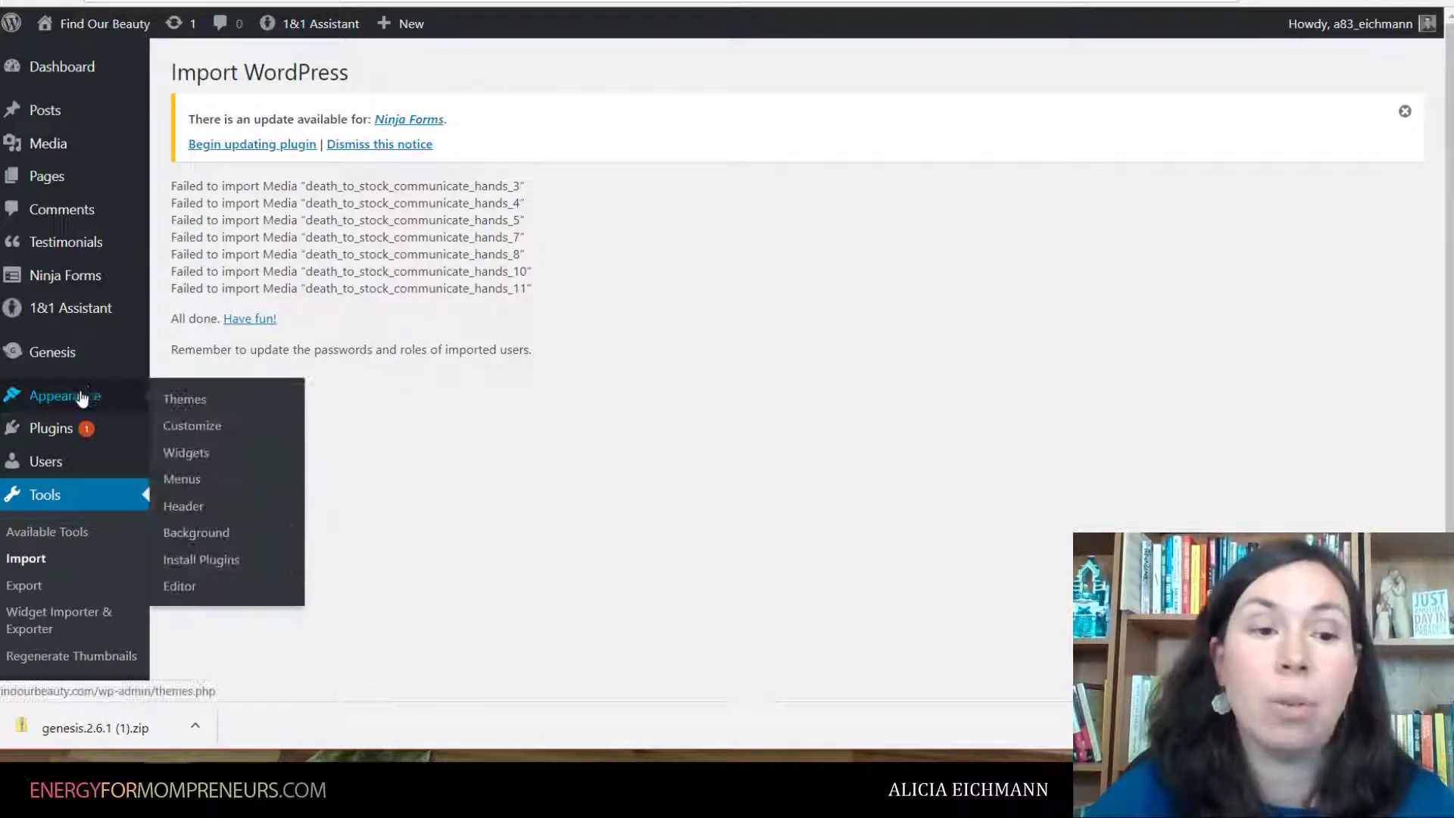
left_click(194, 429)
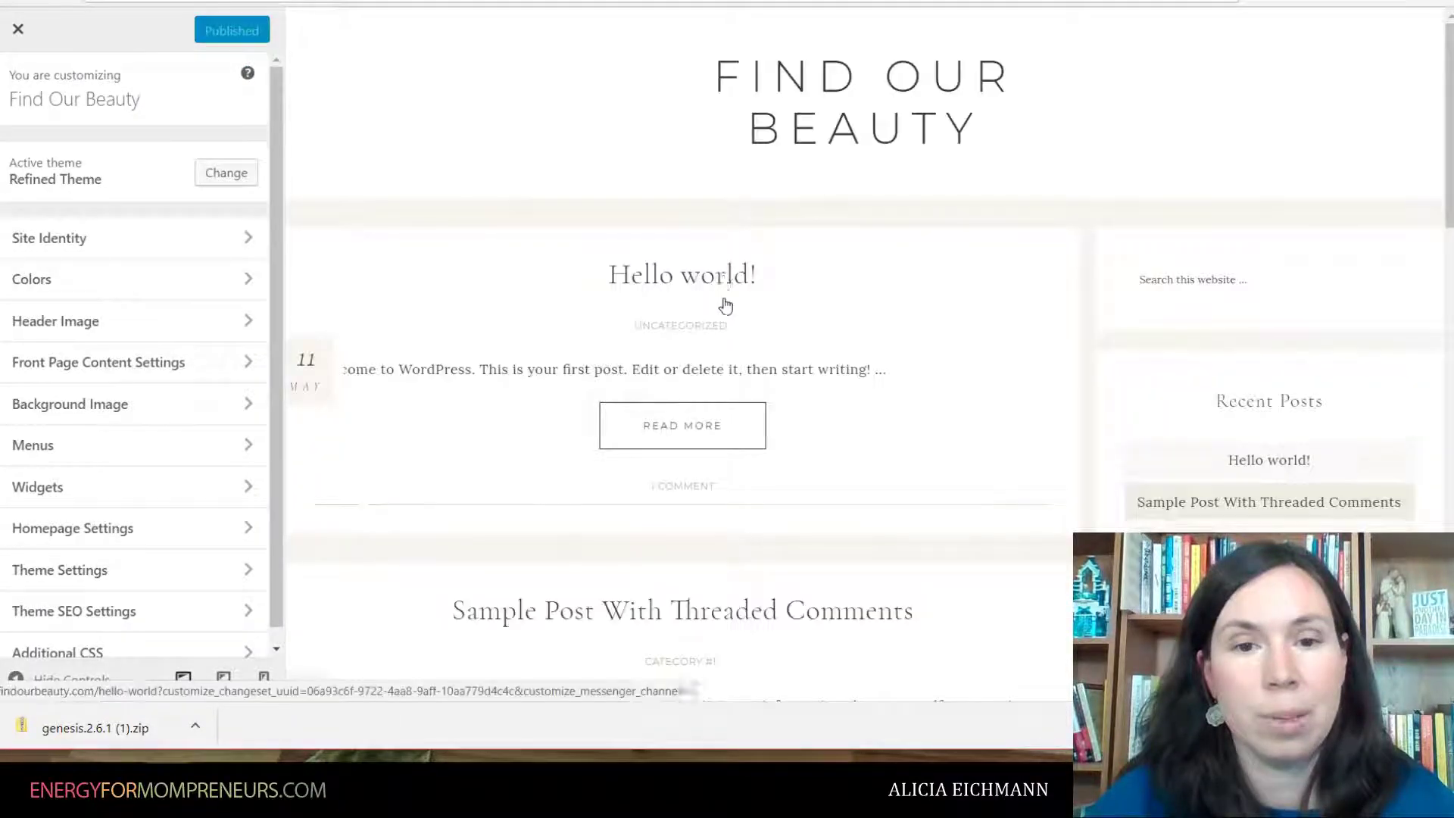
scroll(821, 324, "down", 5)
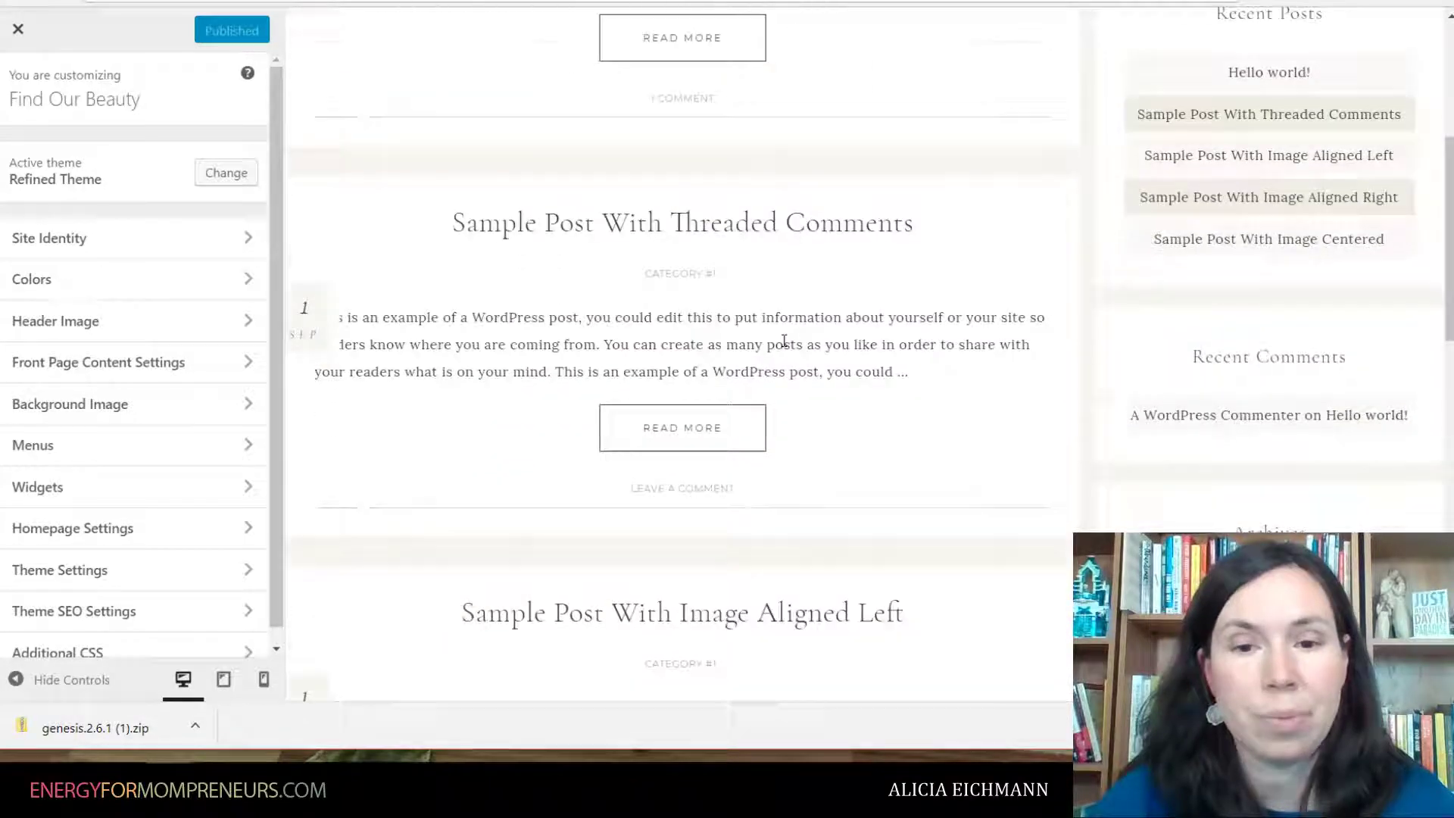
scroll(784, 341, "down", 15)
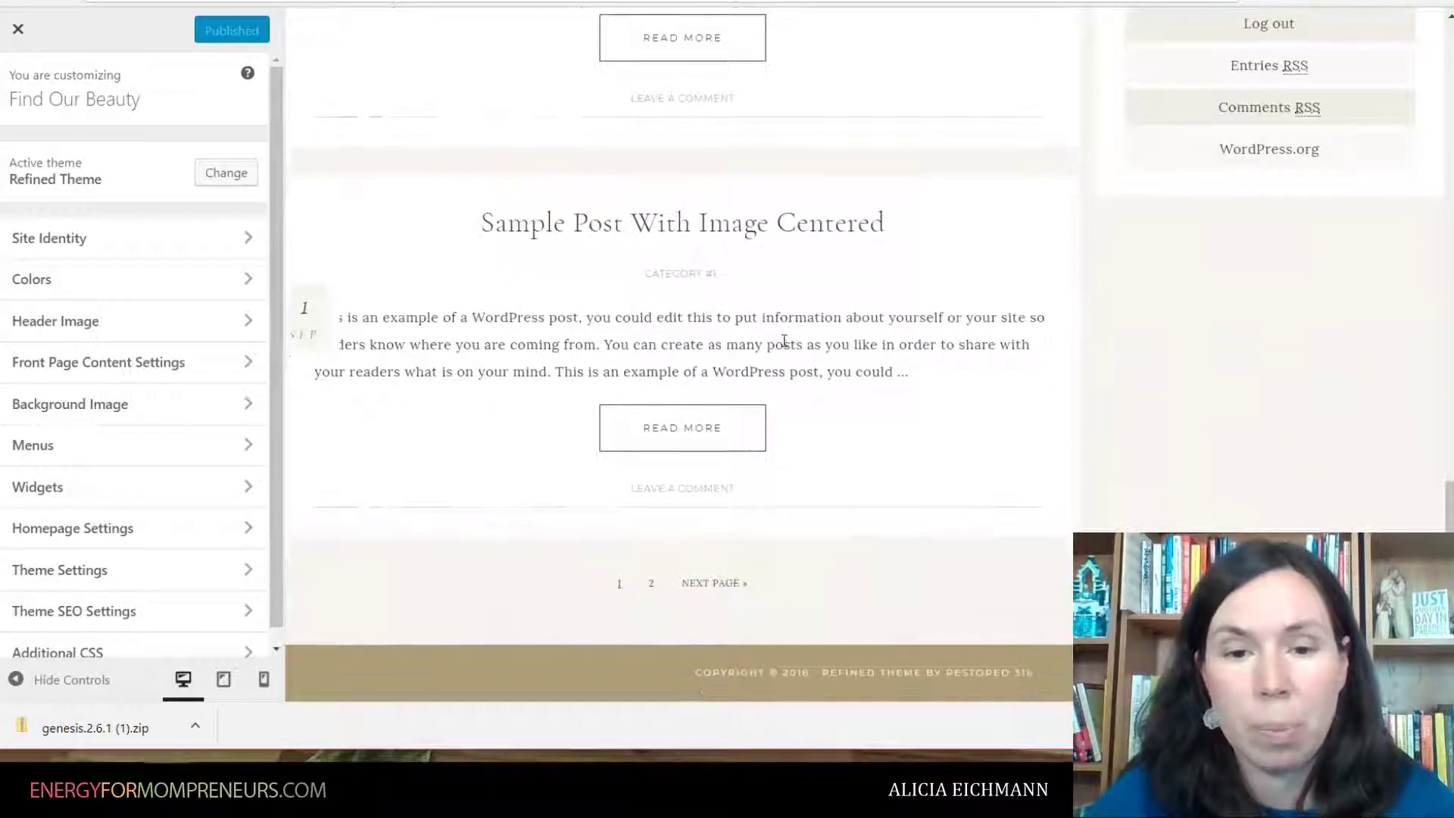
scroll(784, 341, "up", 15)
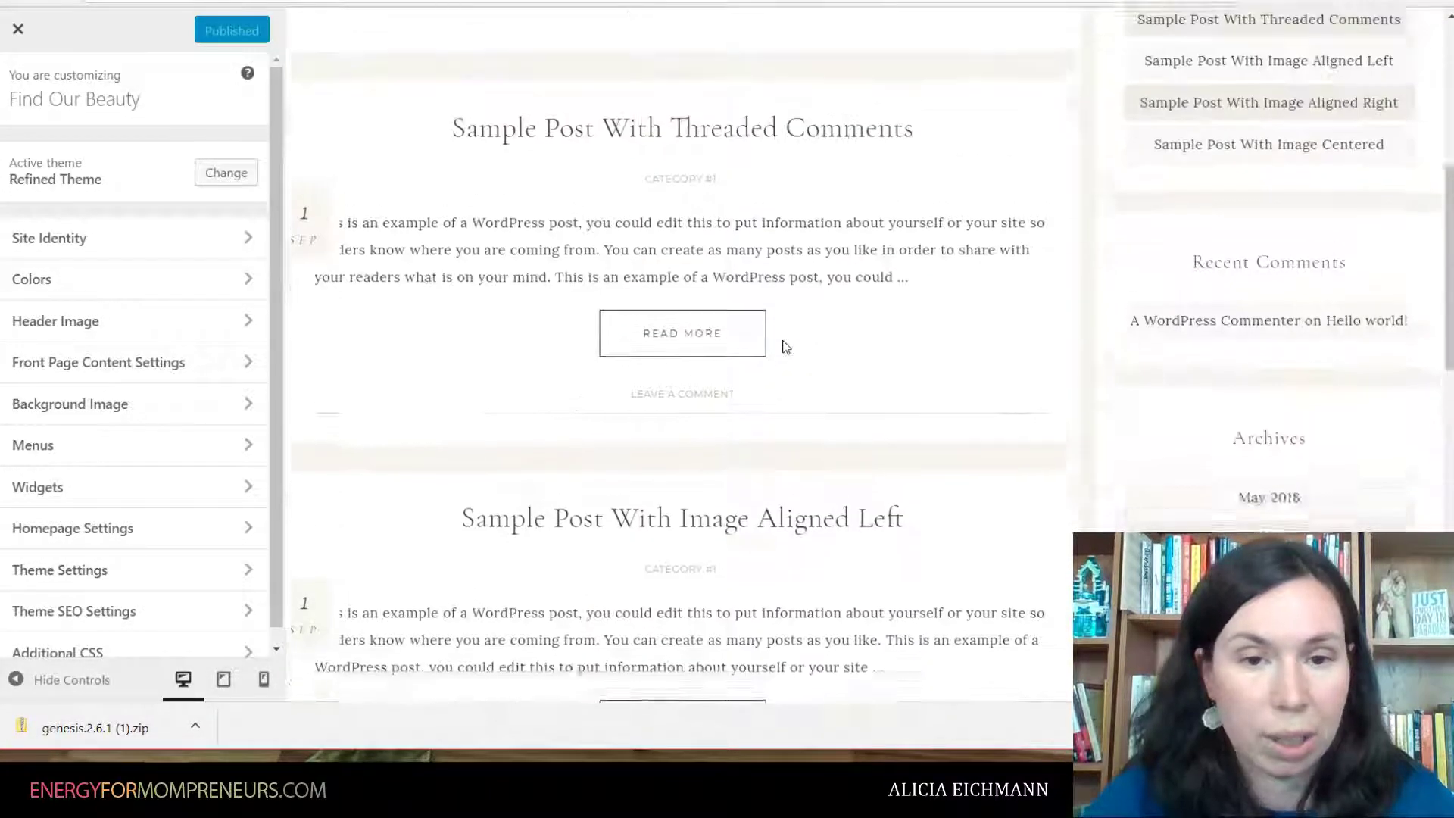
scroll(787, 347, "up", 6)
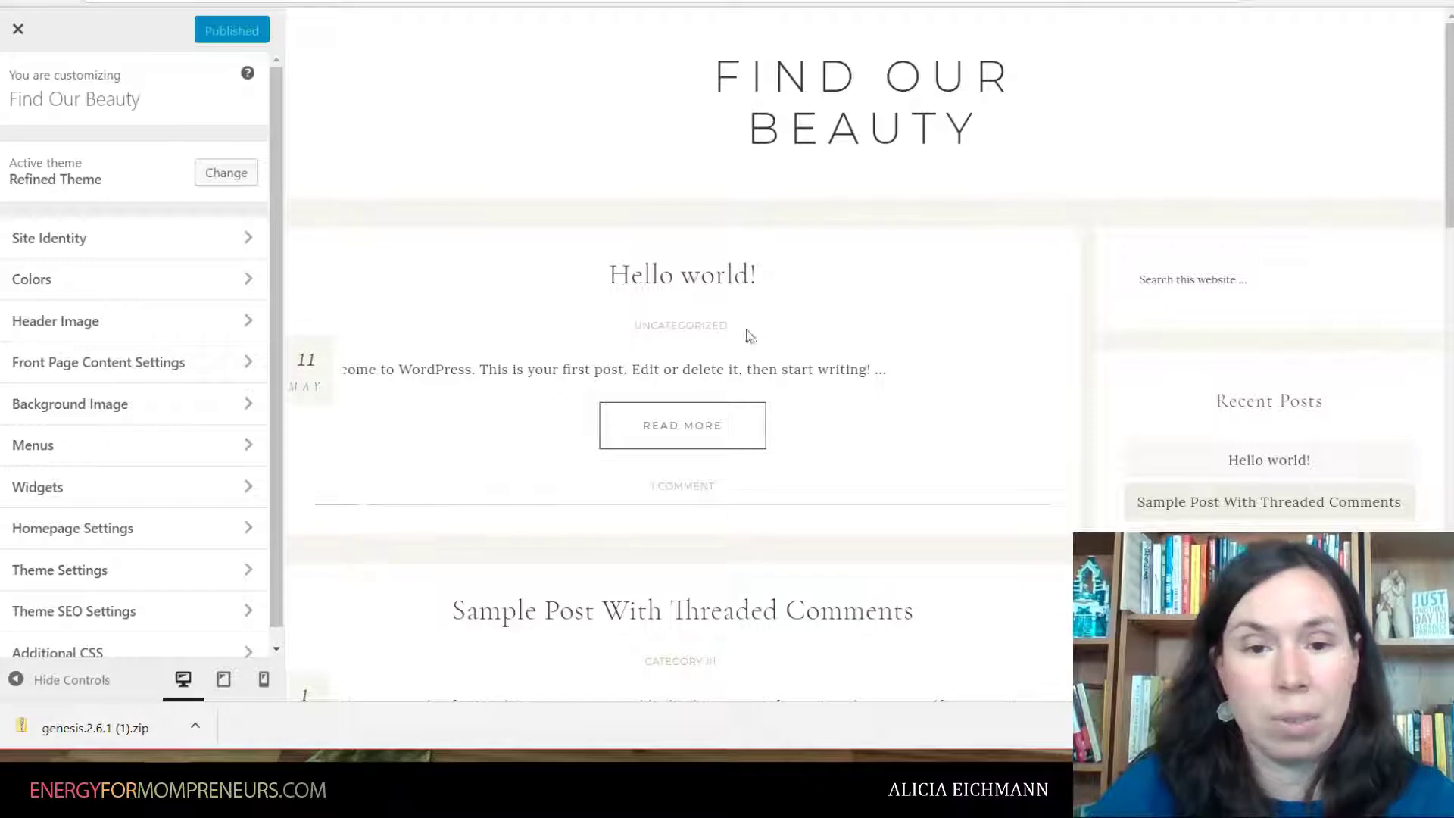
- Review the Customizer's Site Identity settings and the available Colors options
left_click(248, 244)
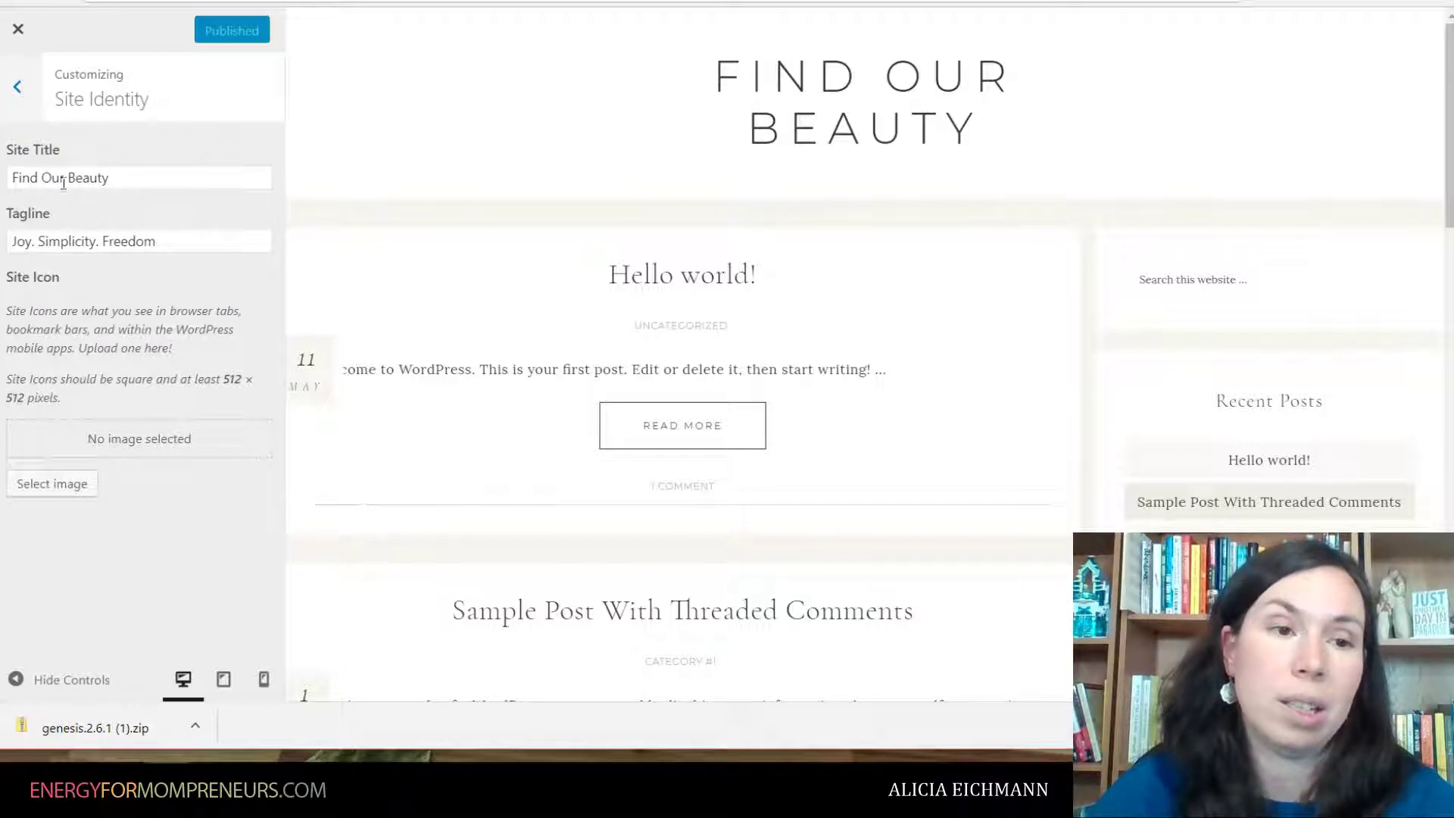
left_click(19, 88)
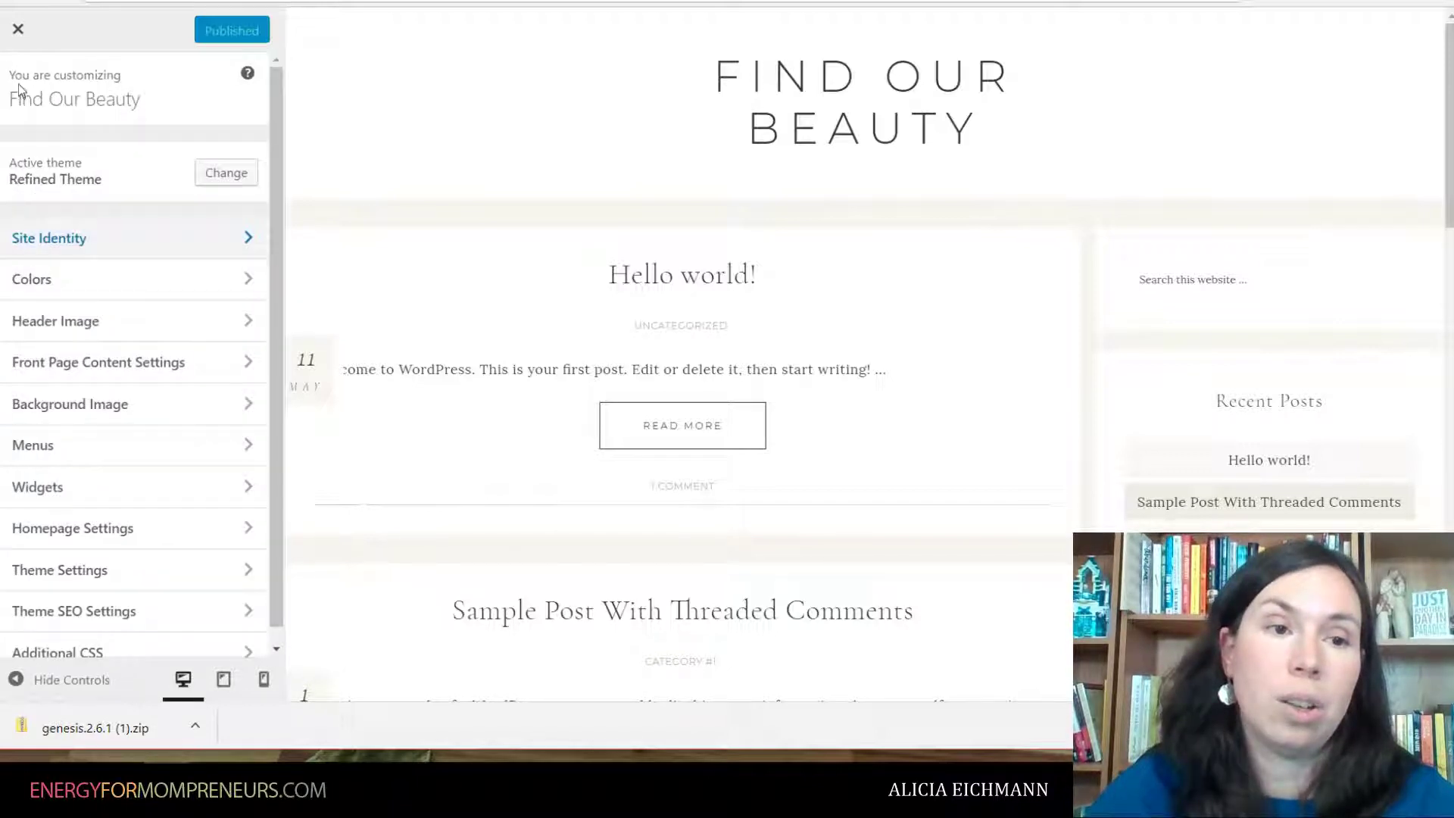
left_click(246, 282)
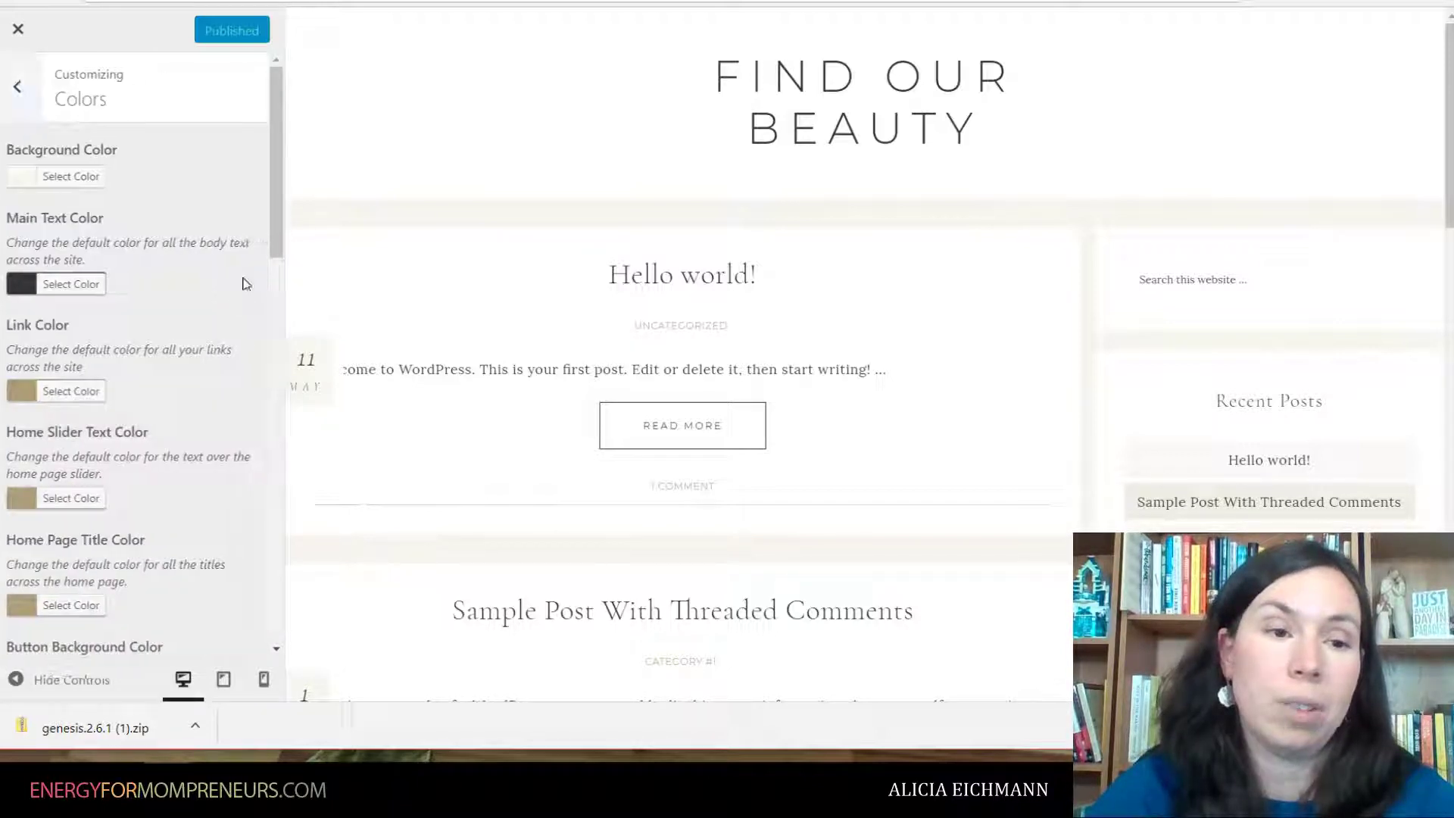
scroll(141, 393, "down", 3)
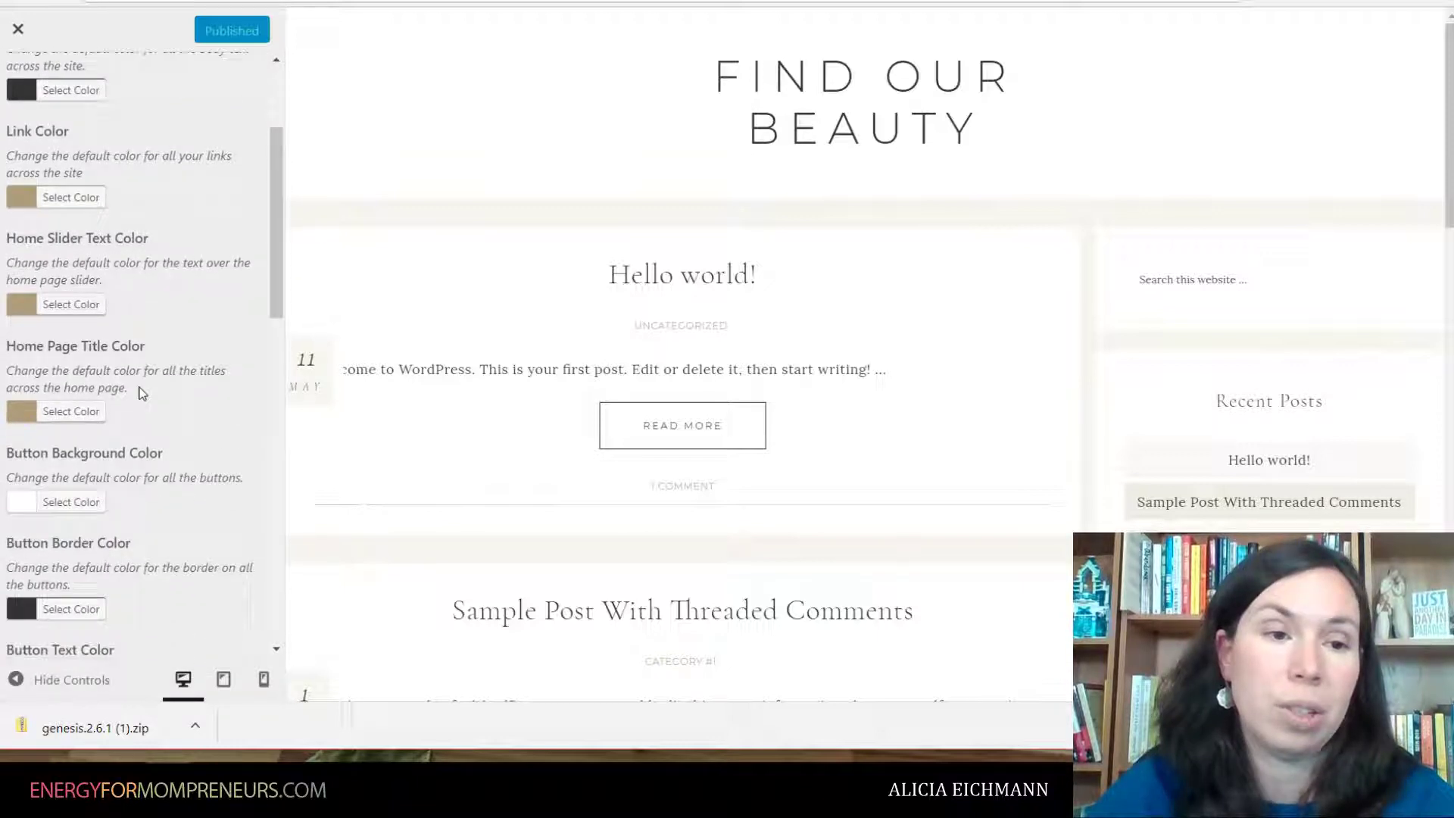
scroll(137, 390, "up", 3)
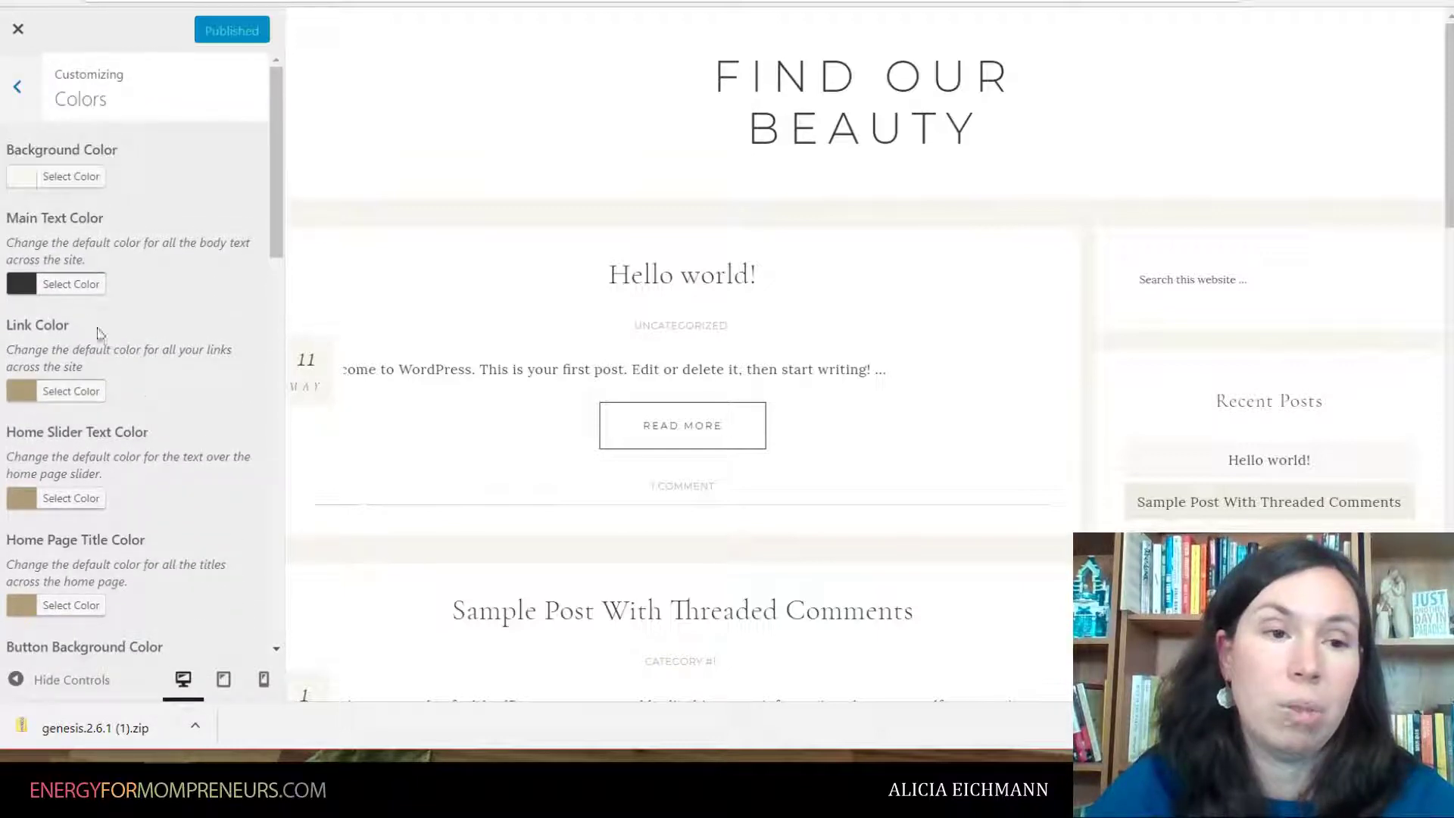
- Try blue #1e73be as the main text color, and set it to black #000000 instead
left_click(57, 285)
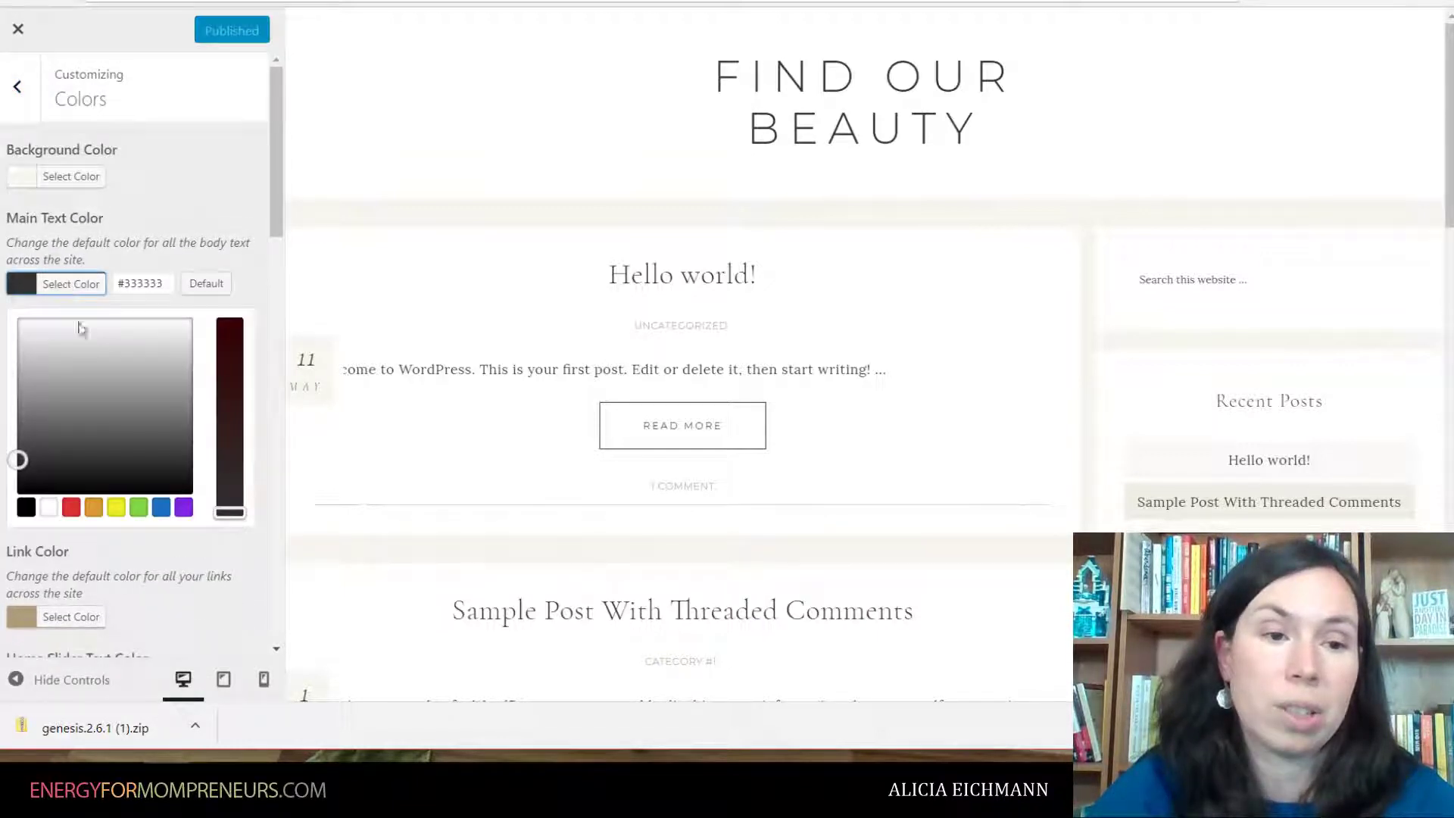
left_click(161, 506)
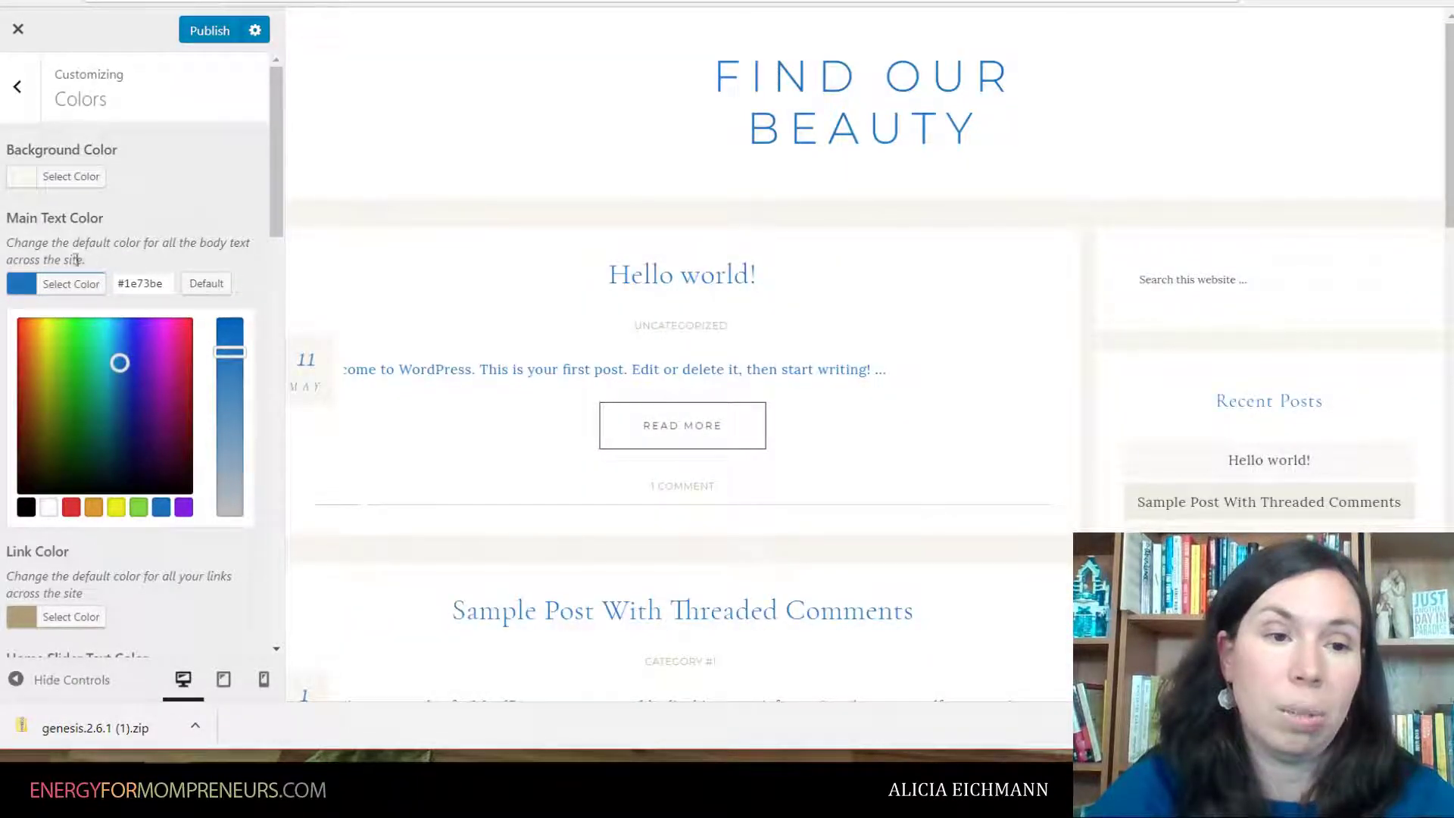
left_click(26, 506)
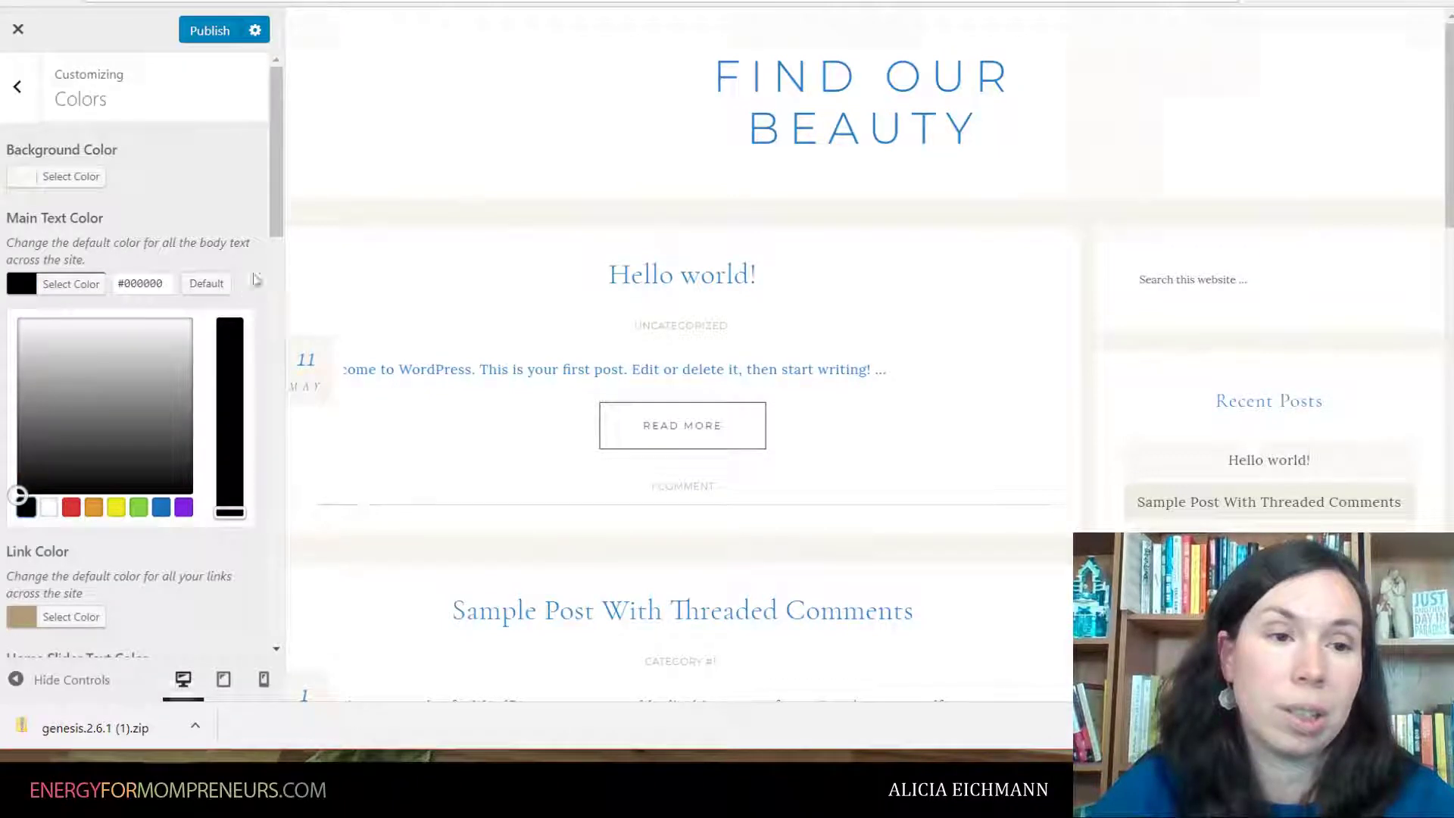
left_click(253, 265)
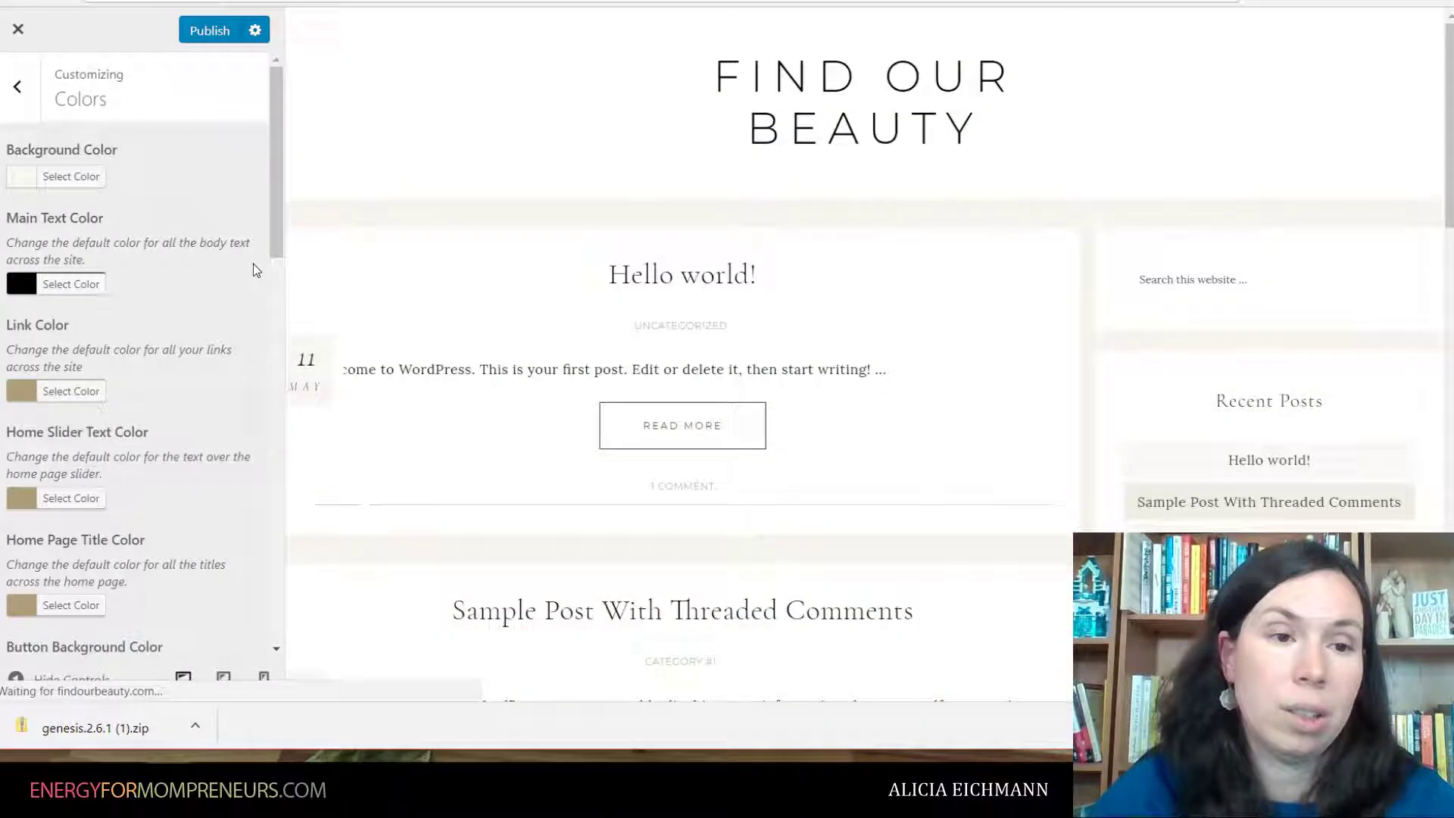
- Set the link color to blue #1e73be and close its color picker
left_click(23, 391)
left_click(161, 614)
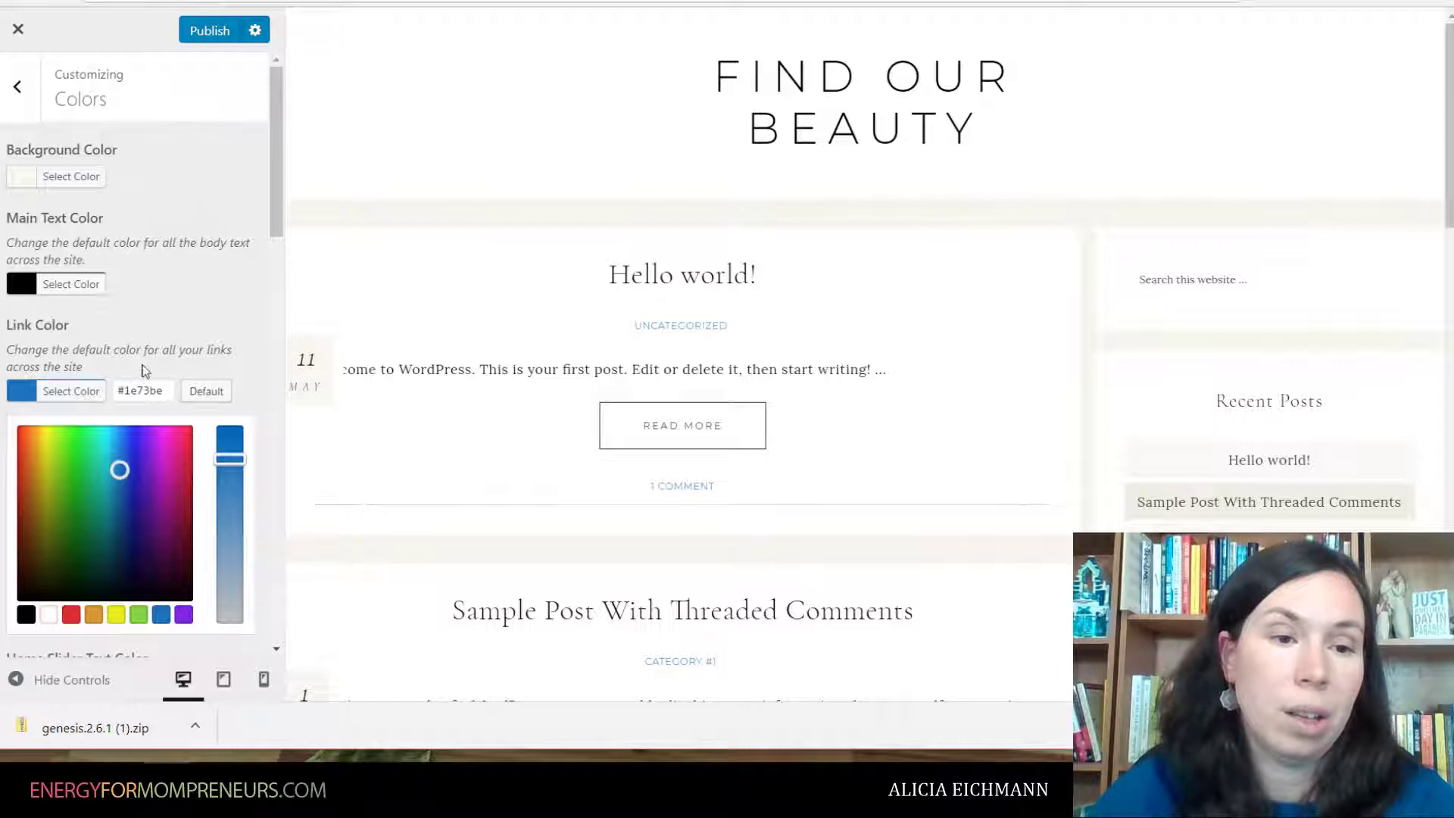
left_click(79, 393)
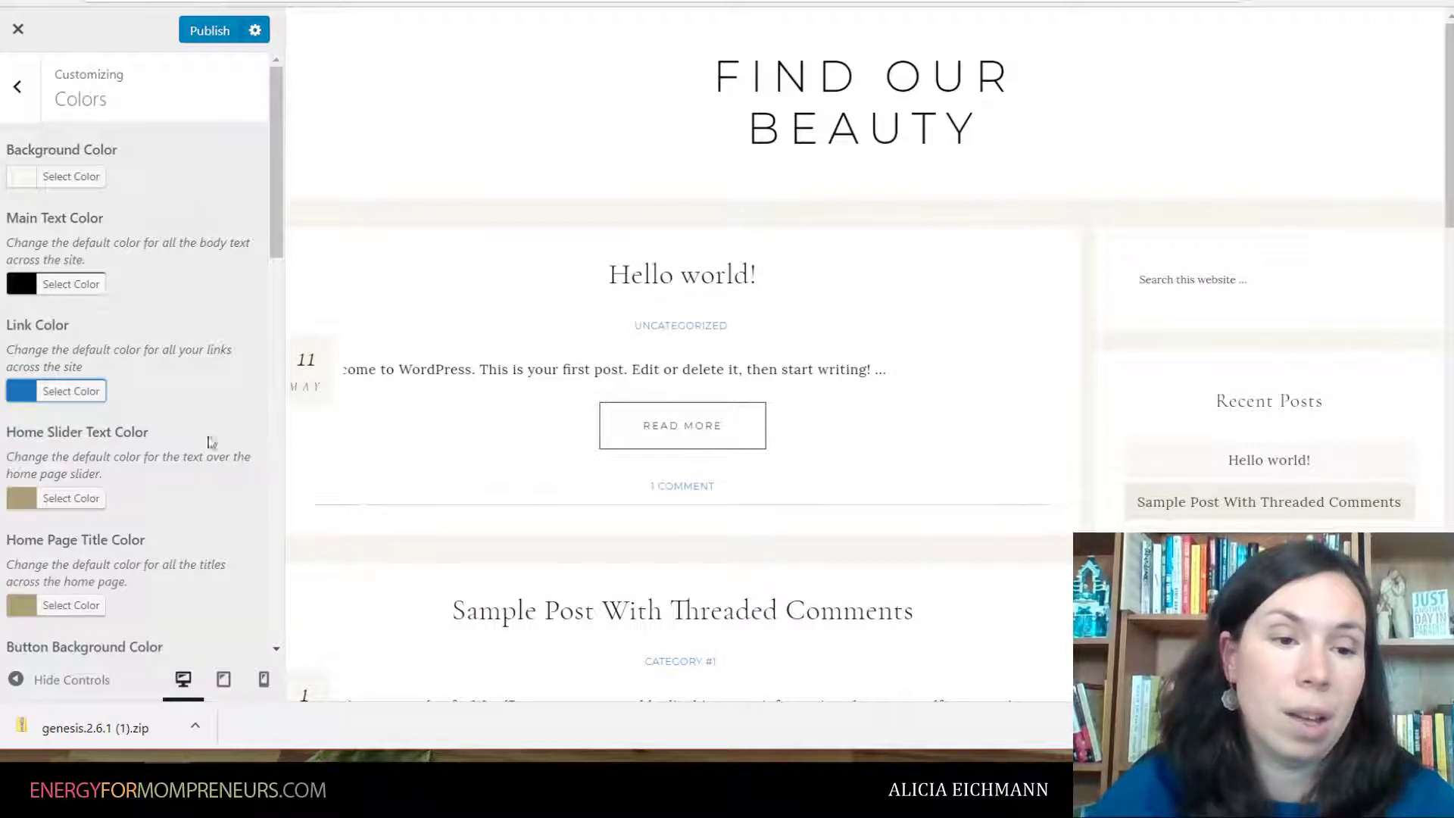
- Try #1e73be, #21b0d3, #26ebf2 and #d622a0 as the button background color, and restore the default color
scroll(175, 439, "down", 3)
scroll(175, 439, "down", 3)
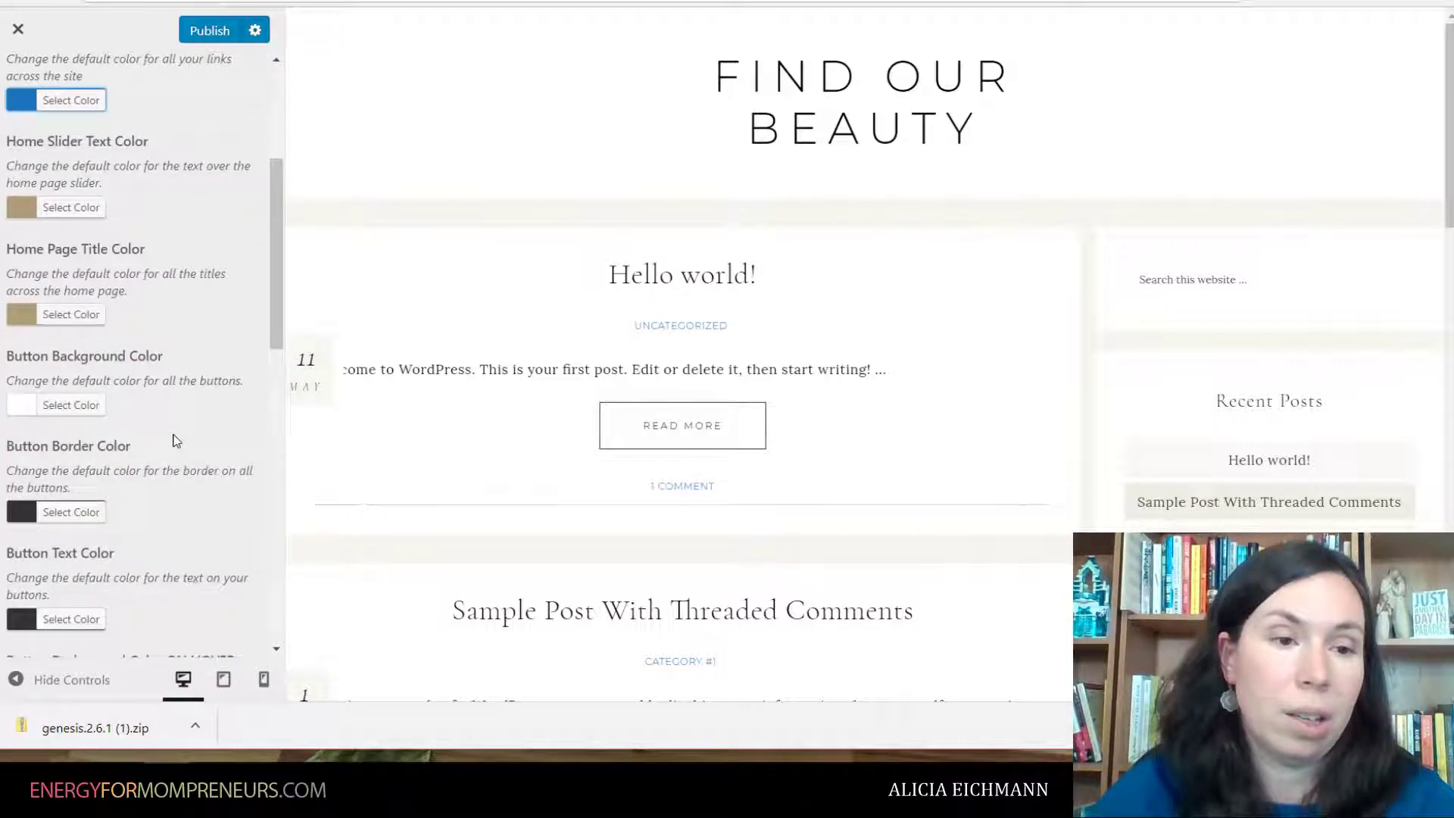
left_click(65, 309)
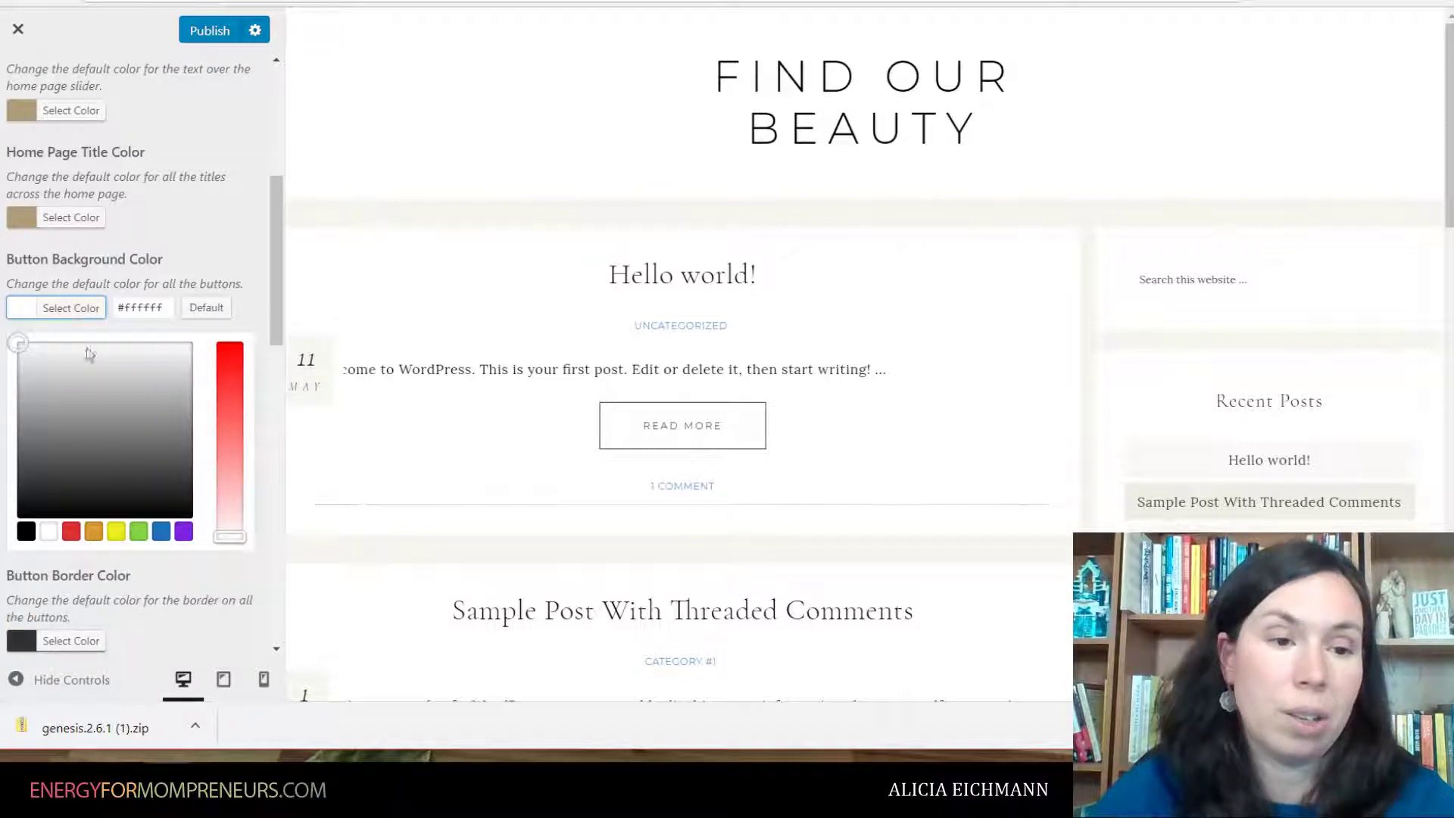
left_click(161, 531)
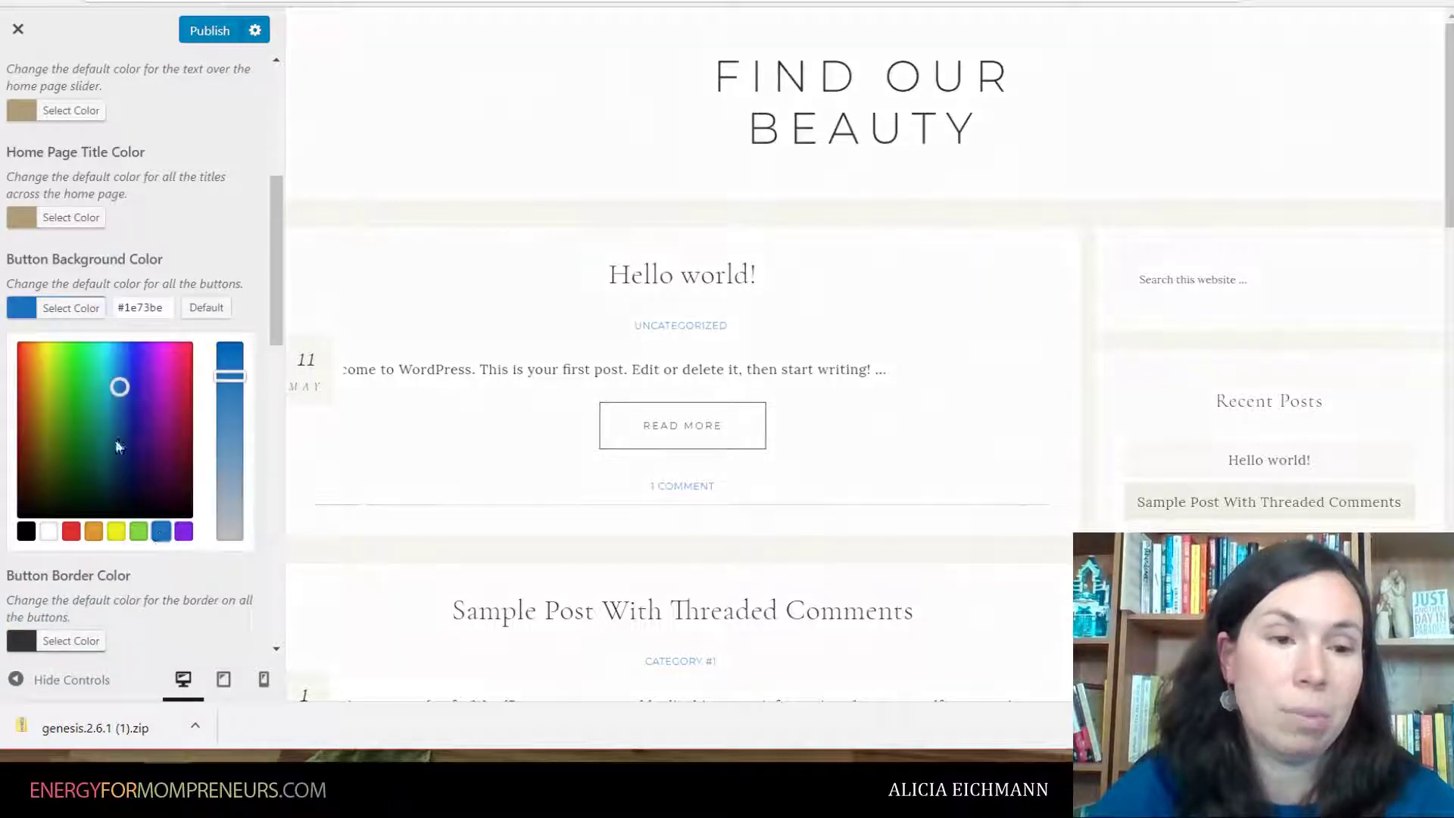
left_click(112, 375)
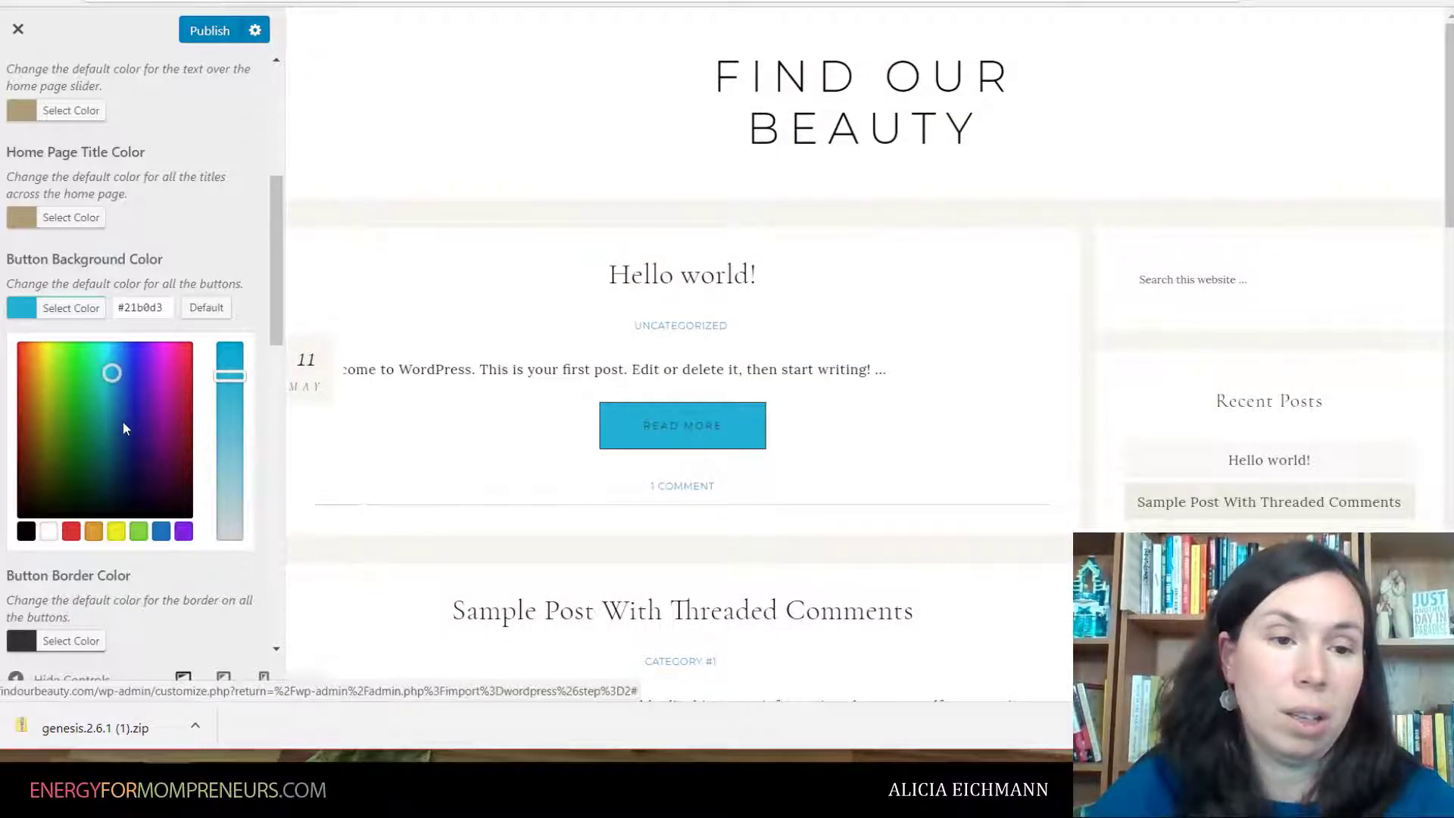
left_click(106, 351)
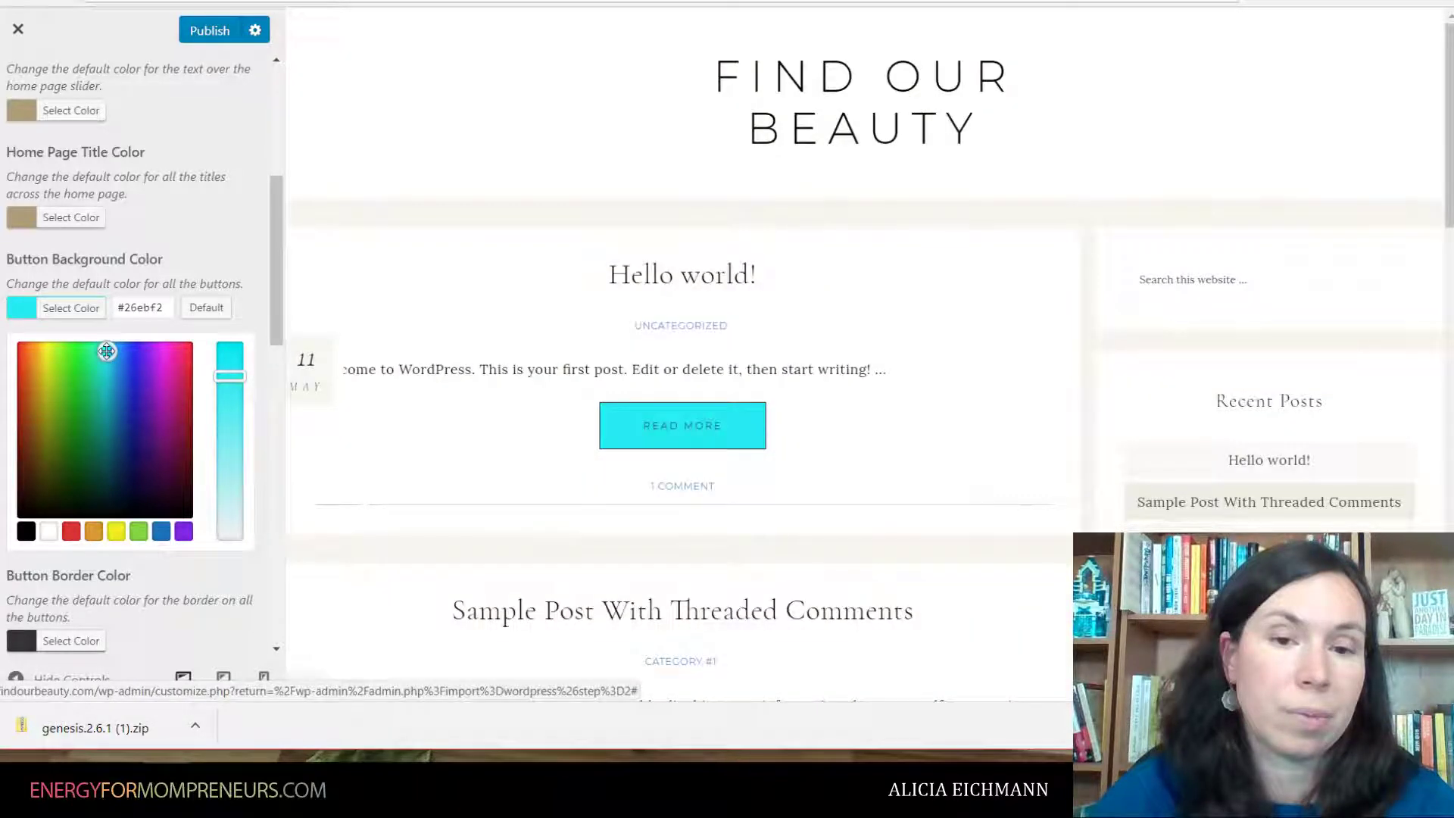
left_click(174, 371)
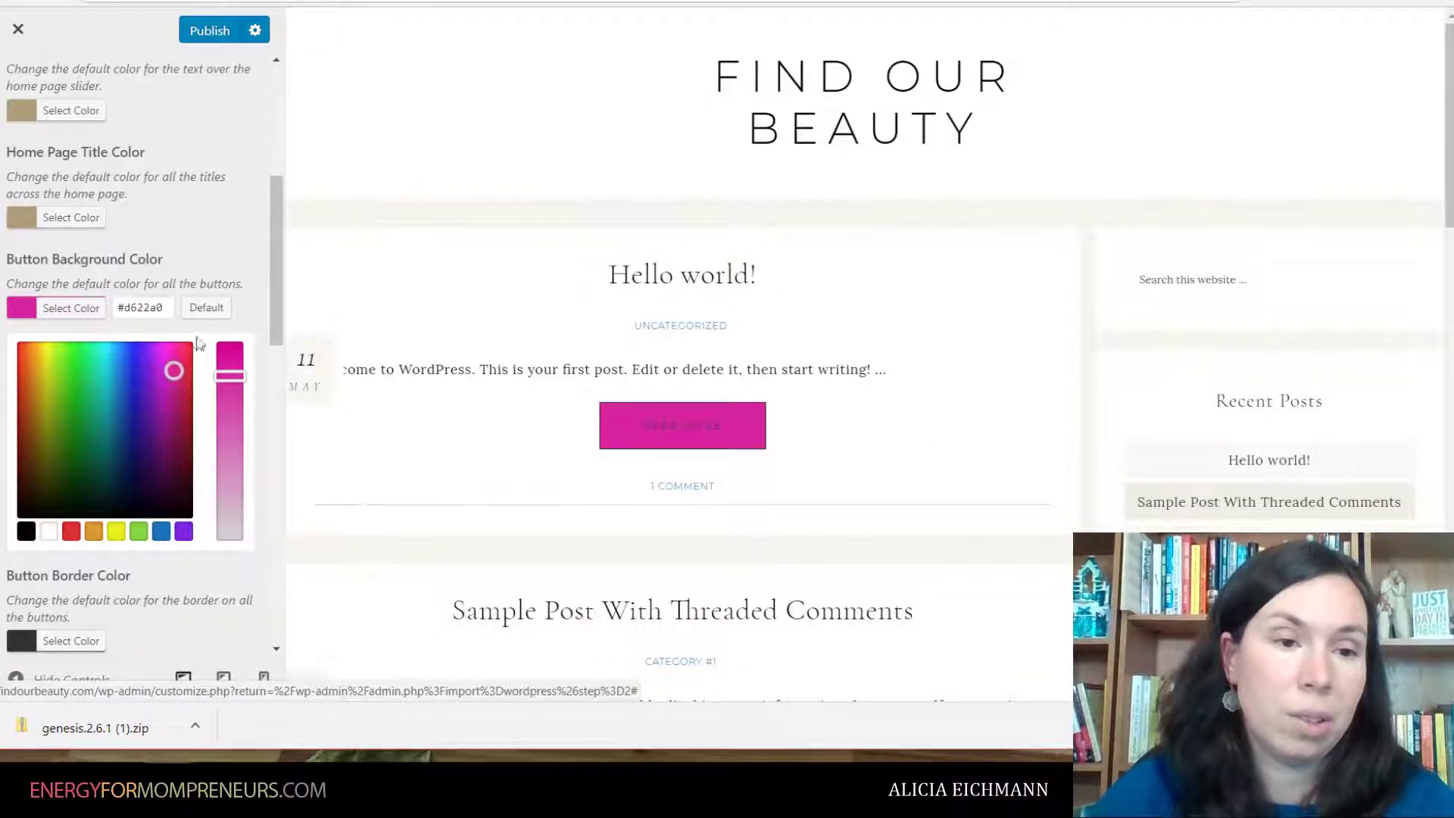
left_click(206, 310)
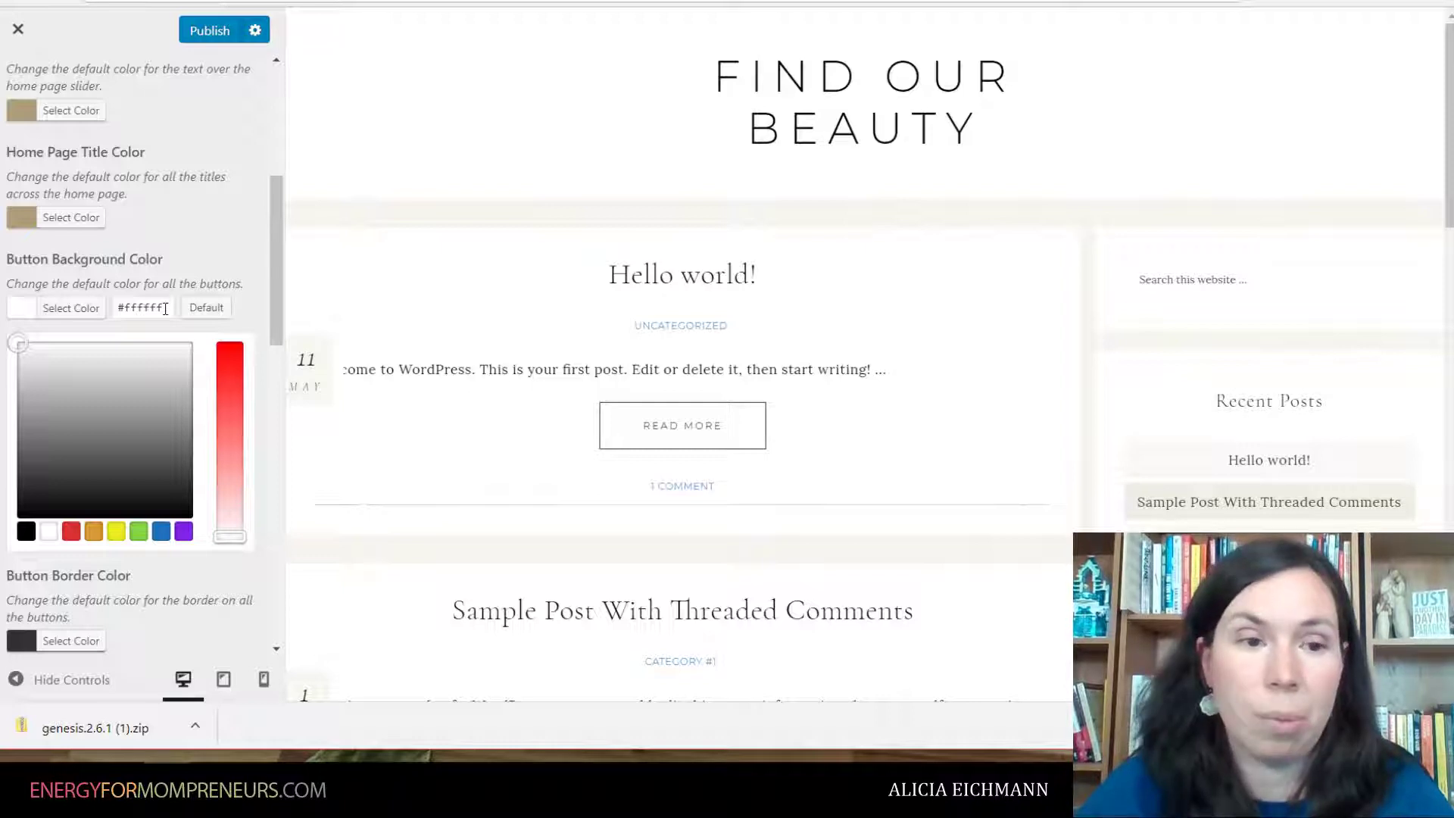
left_click_drag(170, 307, 137, 312)
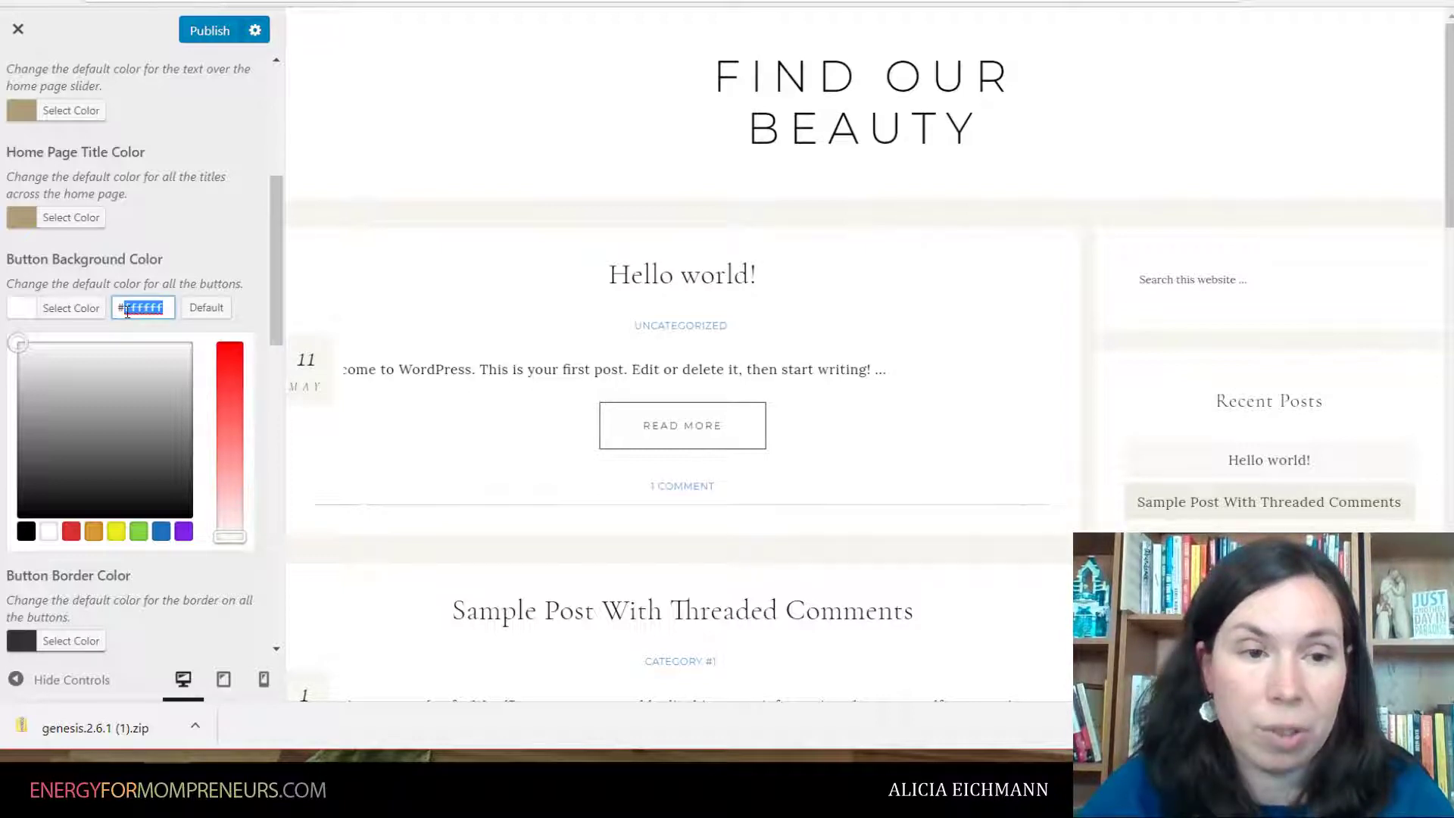
left_click(189, 278)
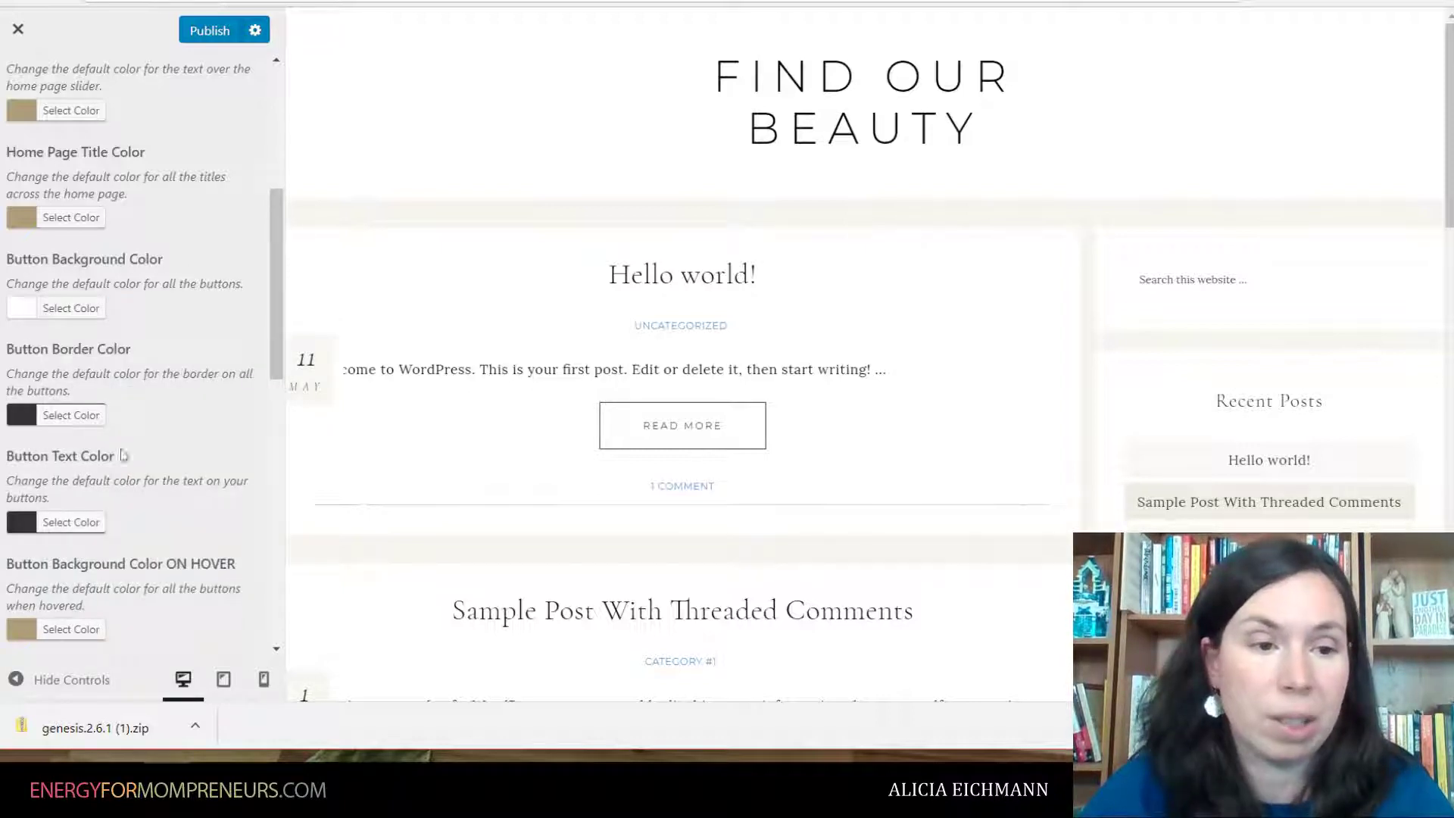
- Look through the remaining button and hover color options, staying in the Customizer instead of discarding the changes
scroll(136, 464, "down", 4)
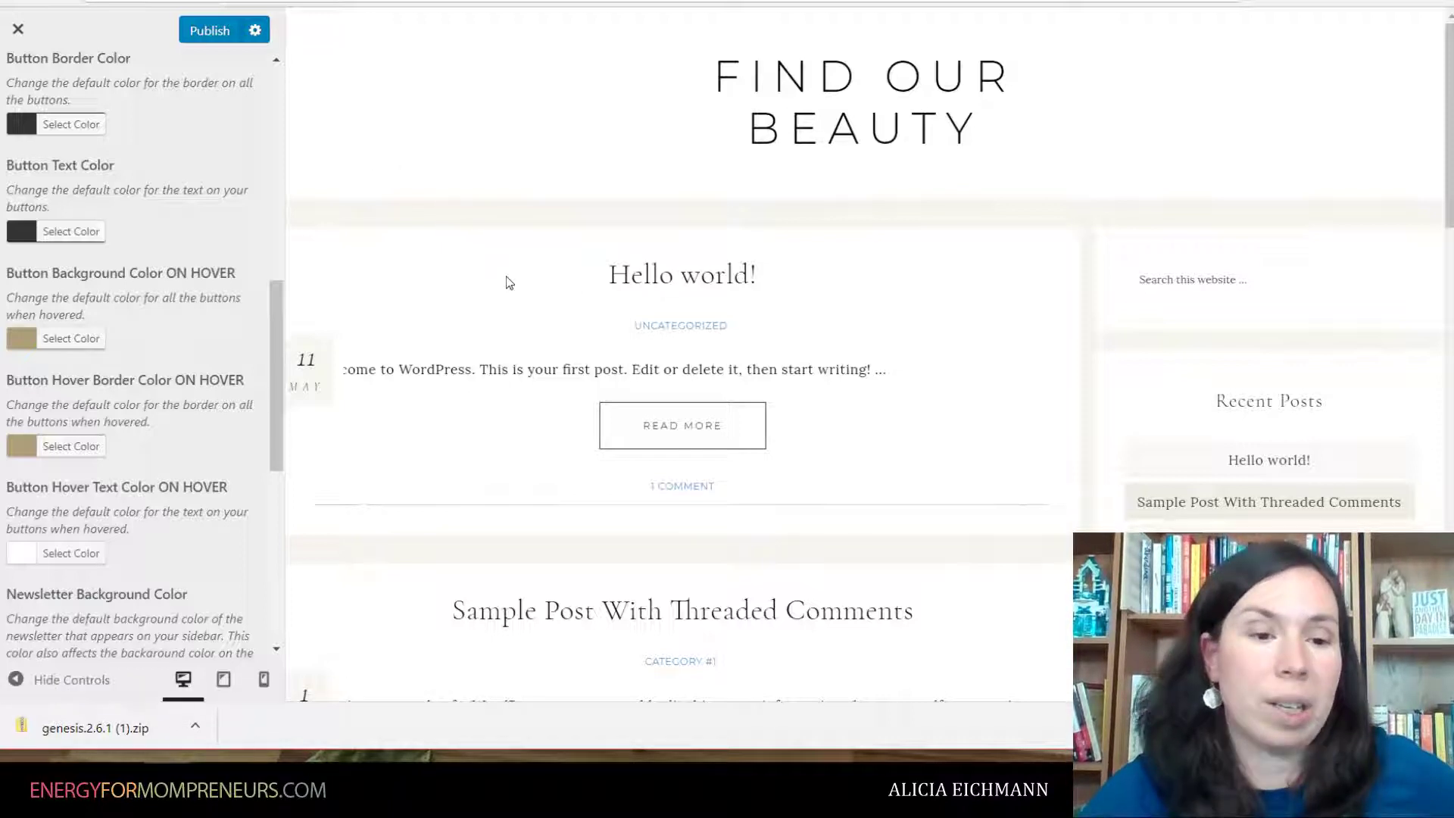
left_click(18, 29)
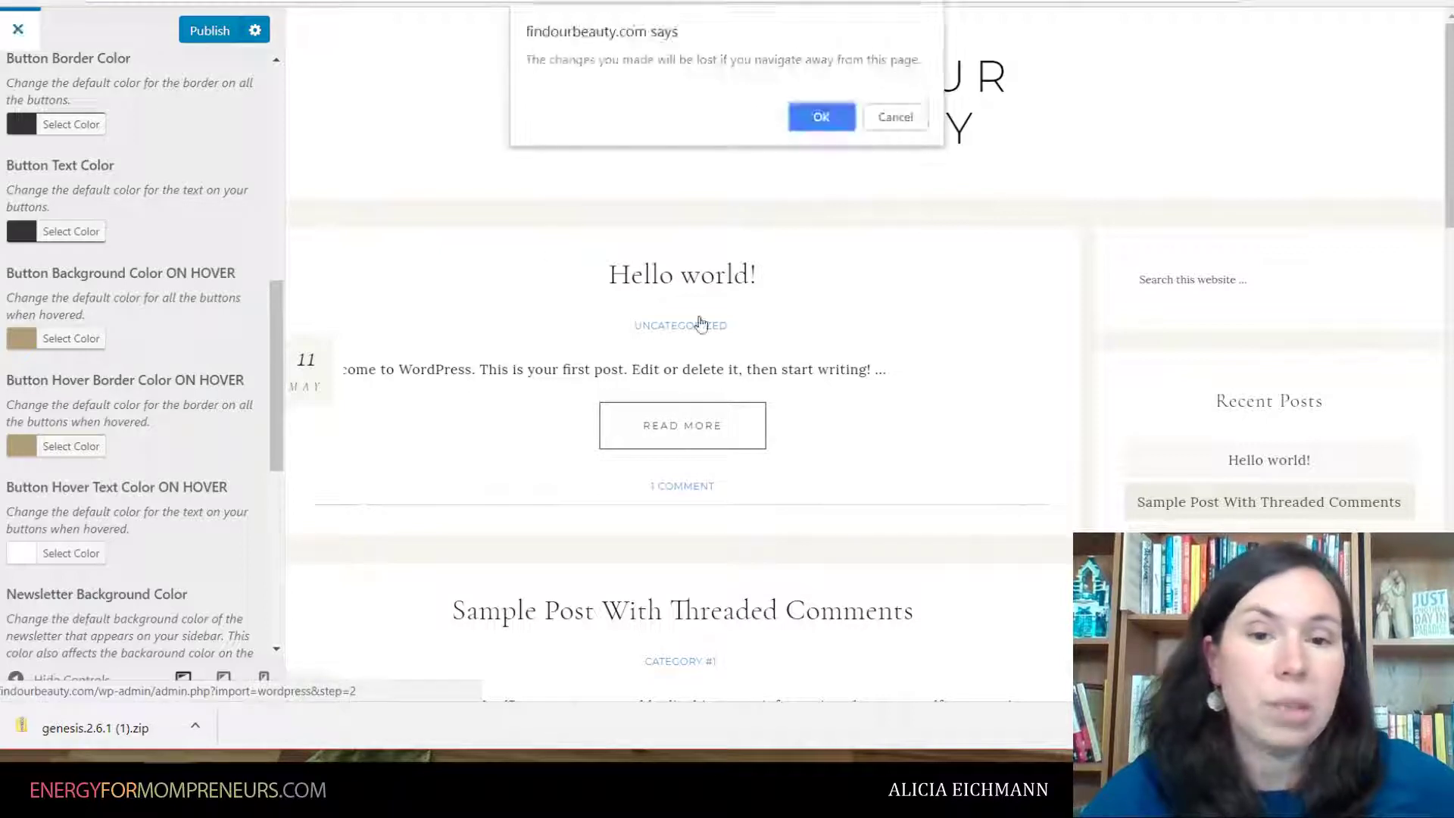
left_click(896, 117)
scroll(154, 265, "up", 10)
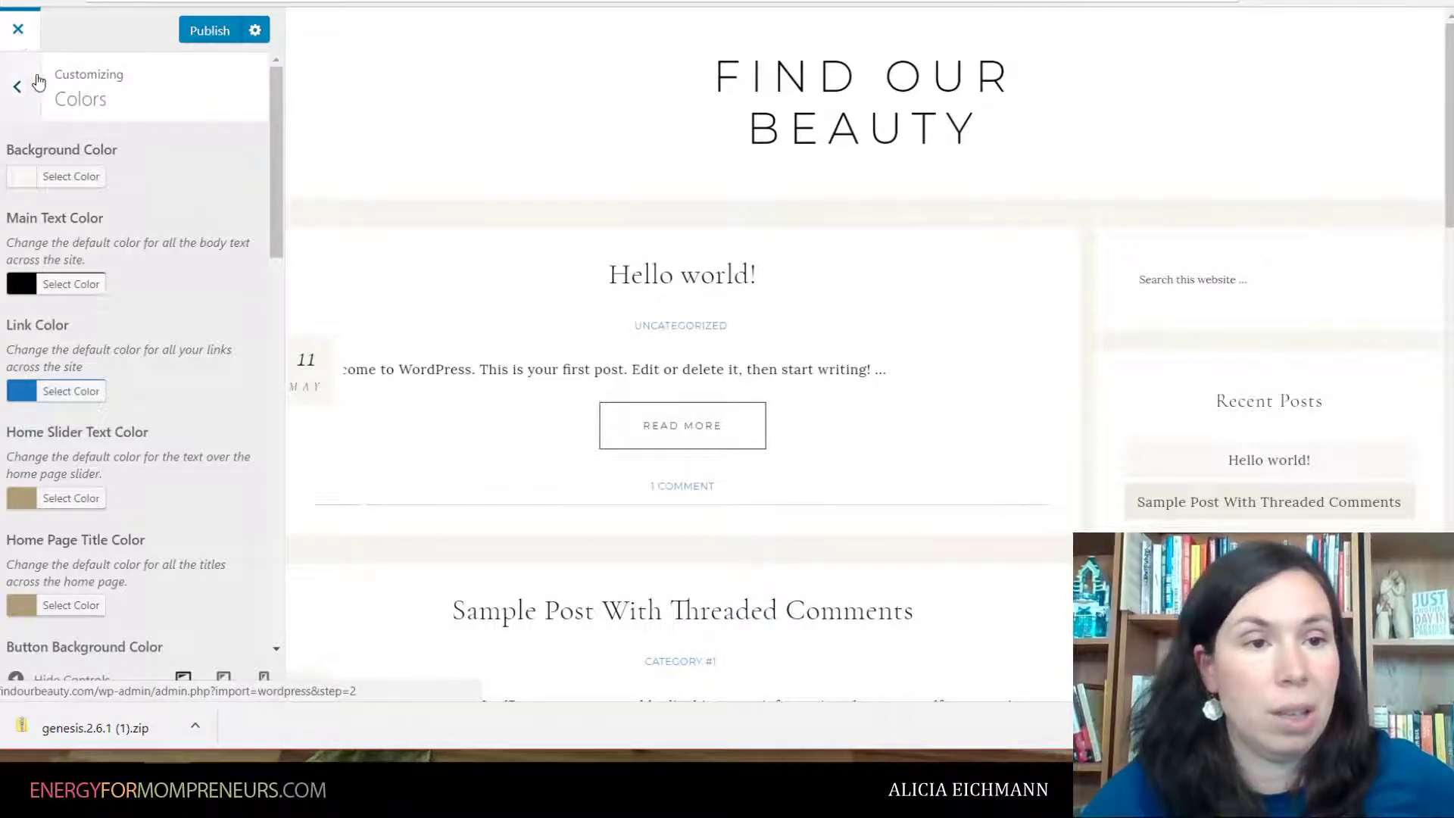
scroll(125, 182, "down", 9)
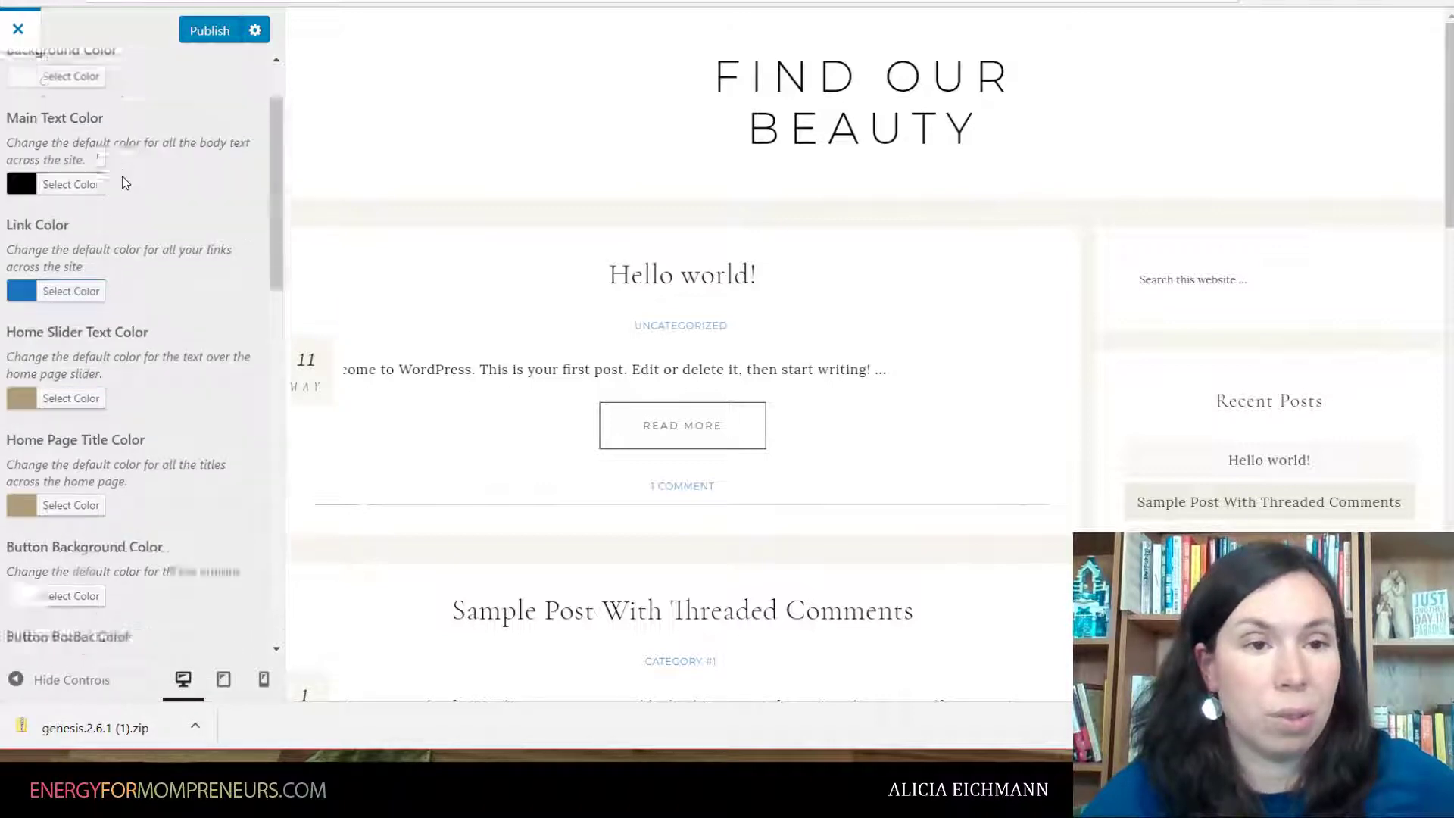
scroll(146, 209, "up", 9)
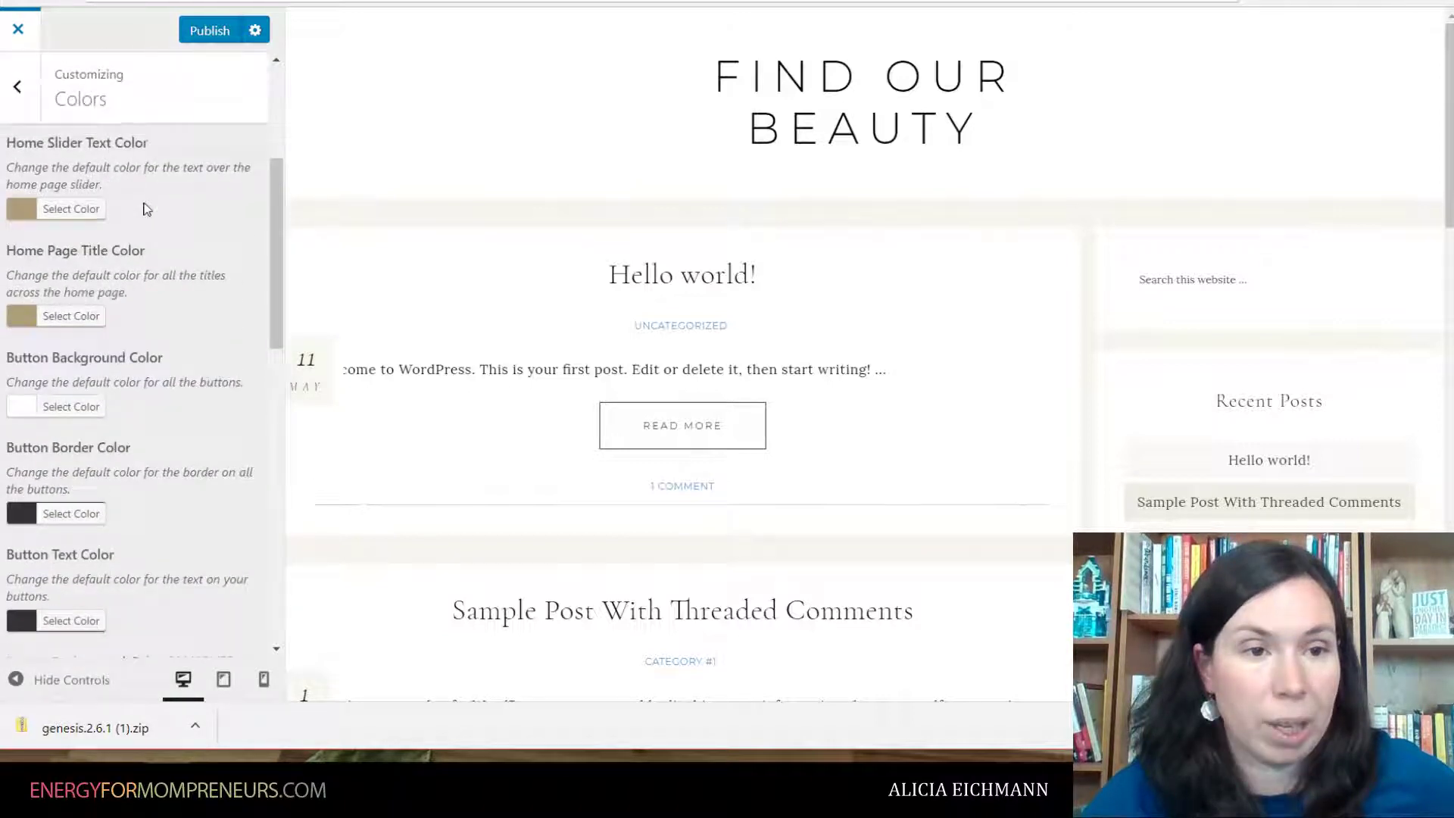
- Assign the Primary Navigation menu to the Below Header Menu location only, after trying it in the Above Header Menu location
left_click(19, 88)
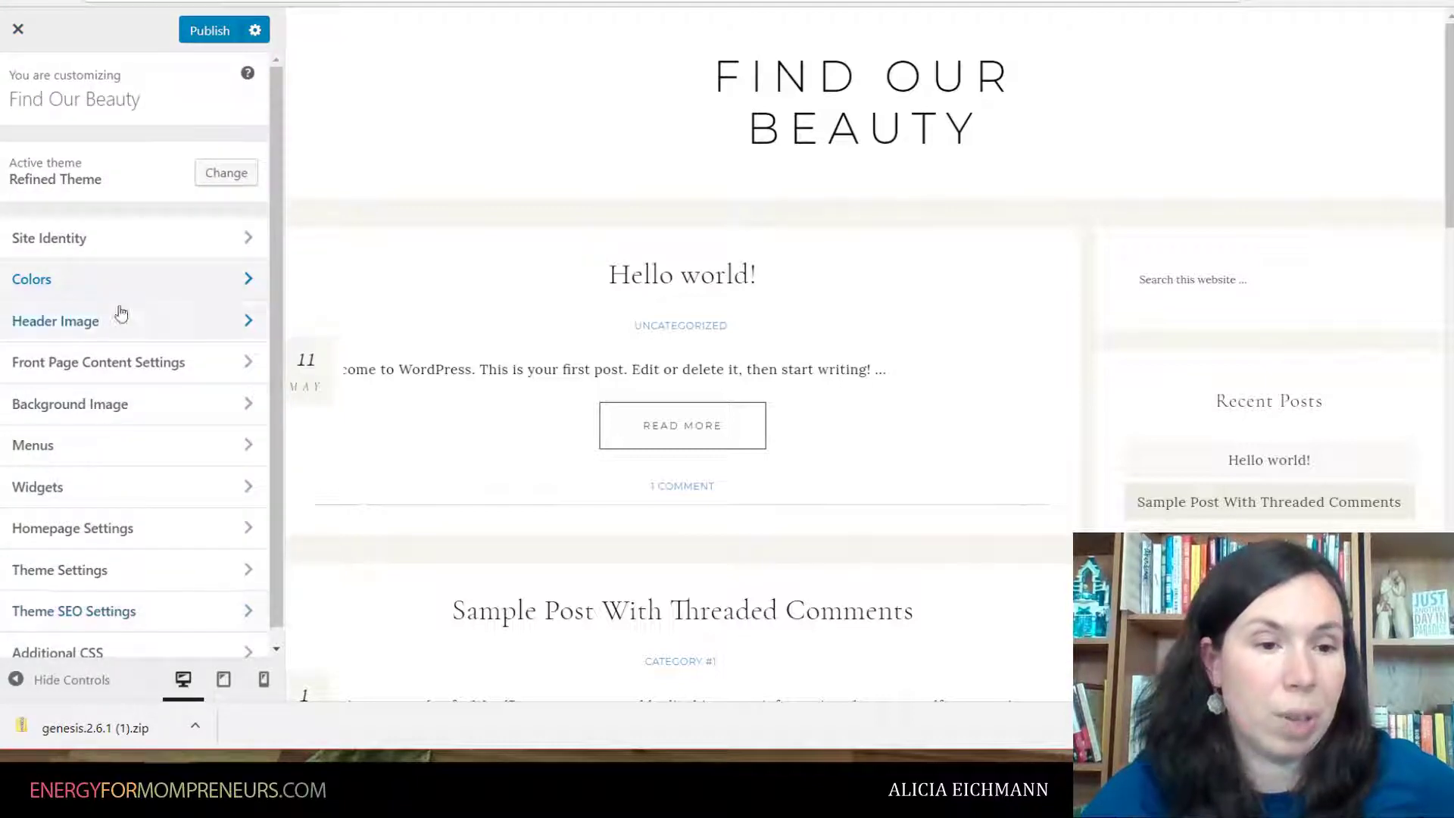
left_click(250, 446)
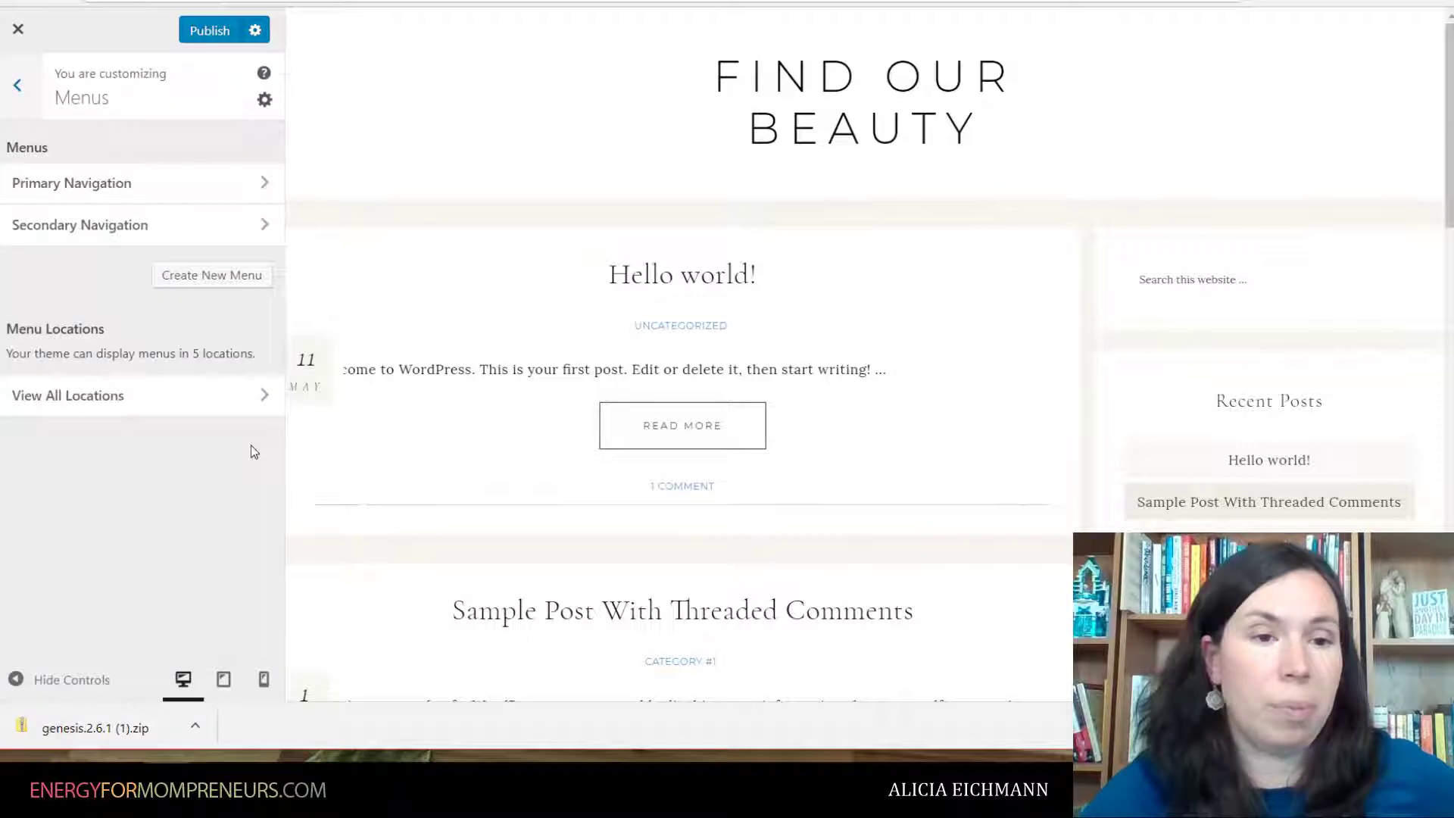
left_click(270, 186)
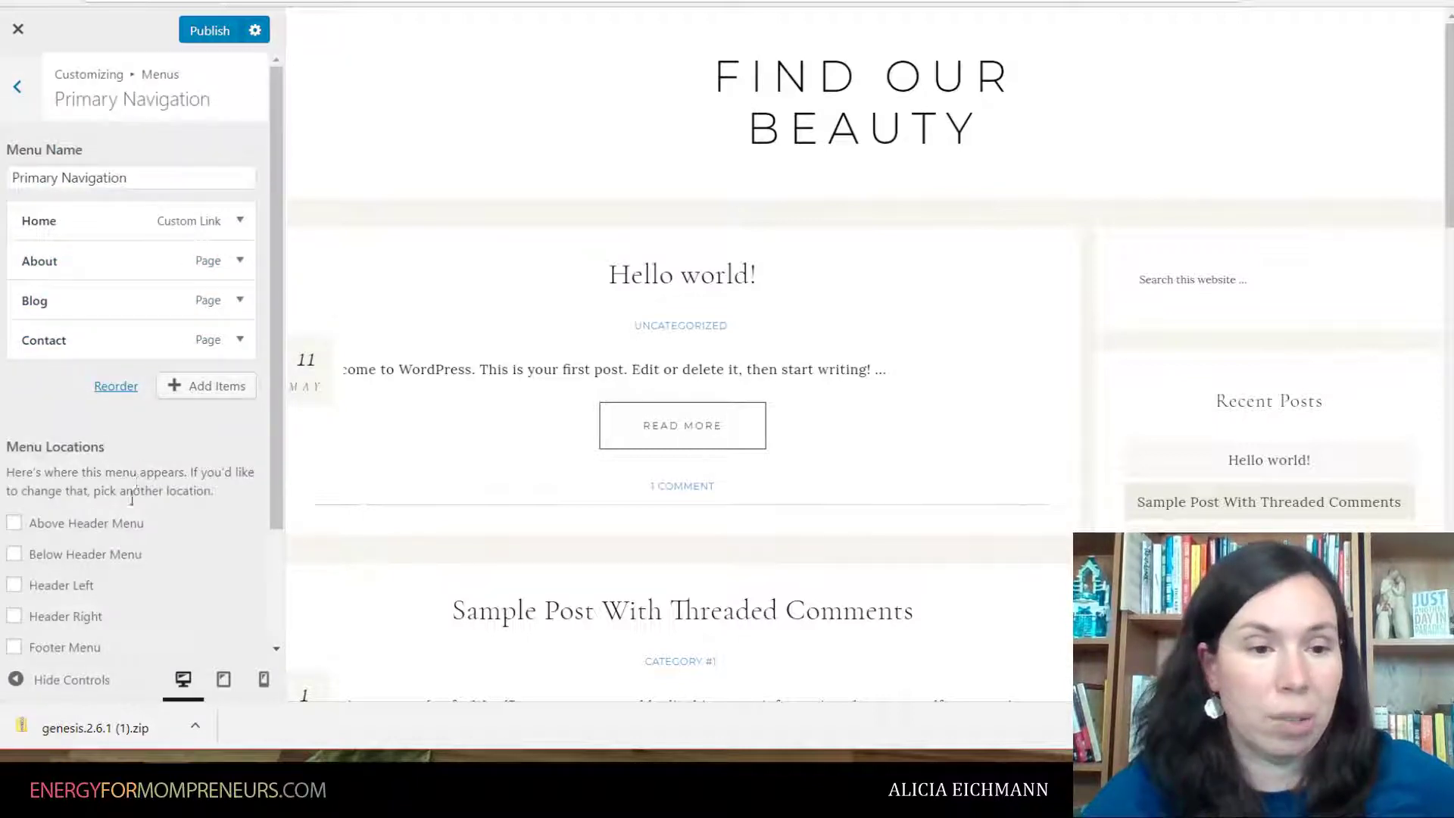
left_click(15, 554)
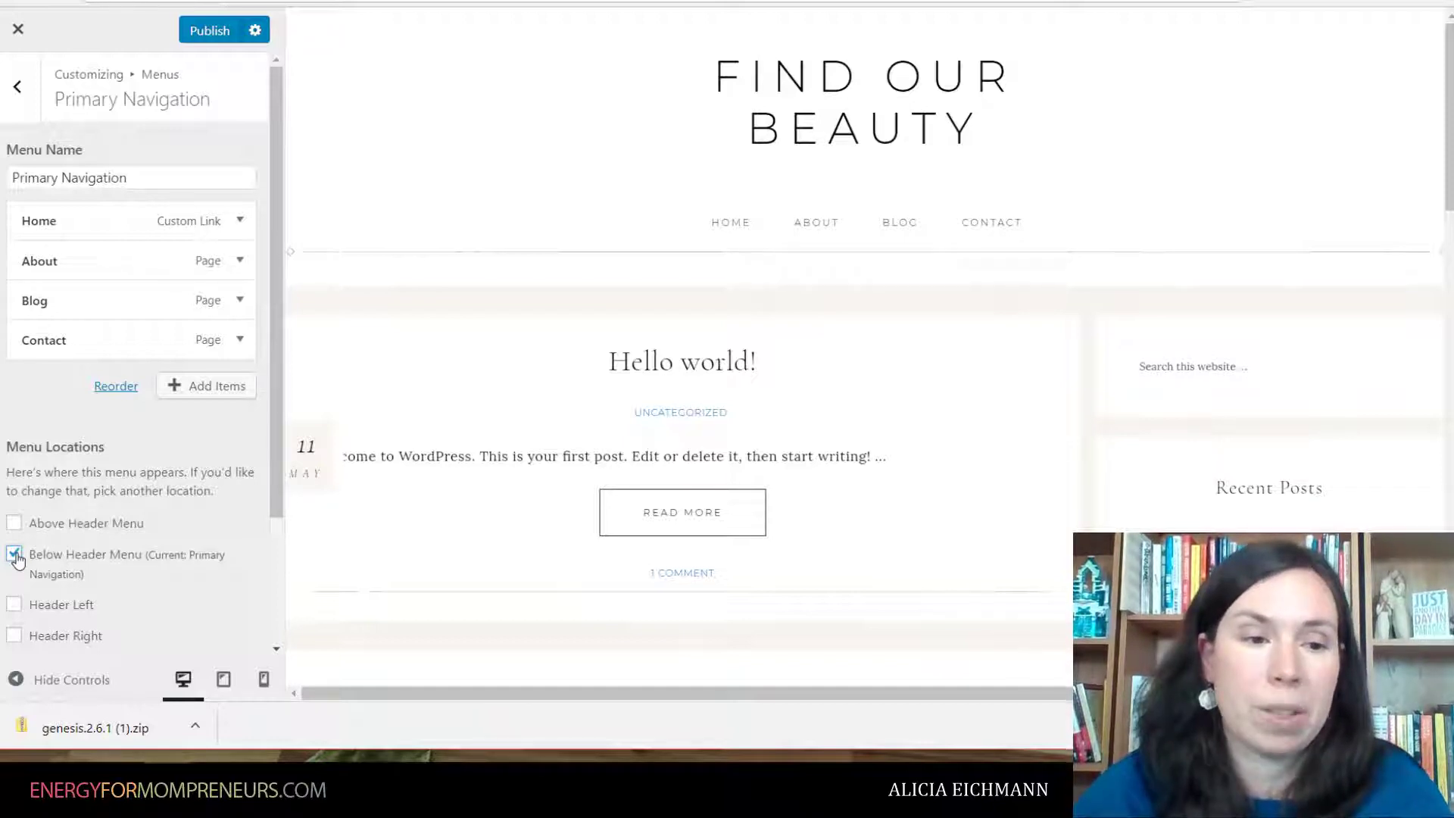
left_click(14, 524)
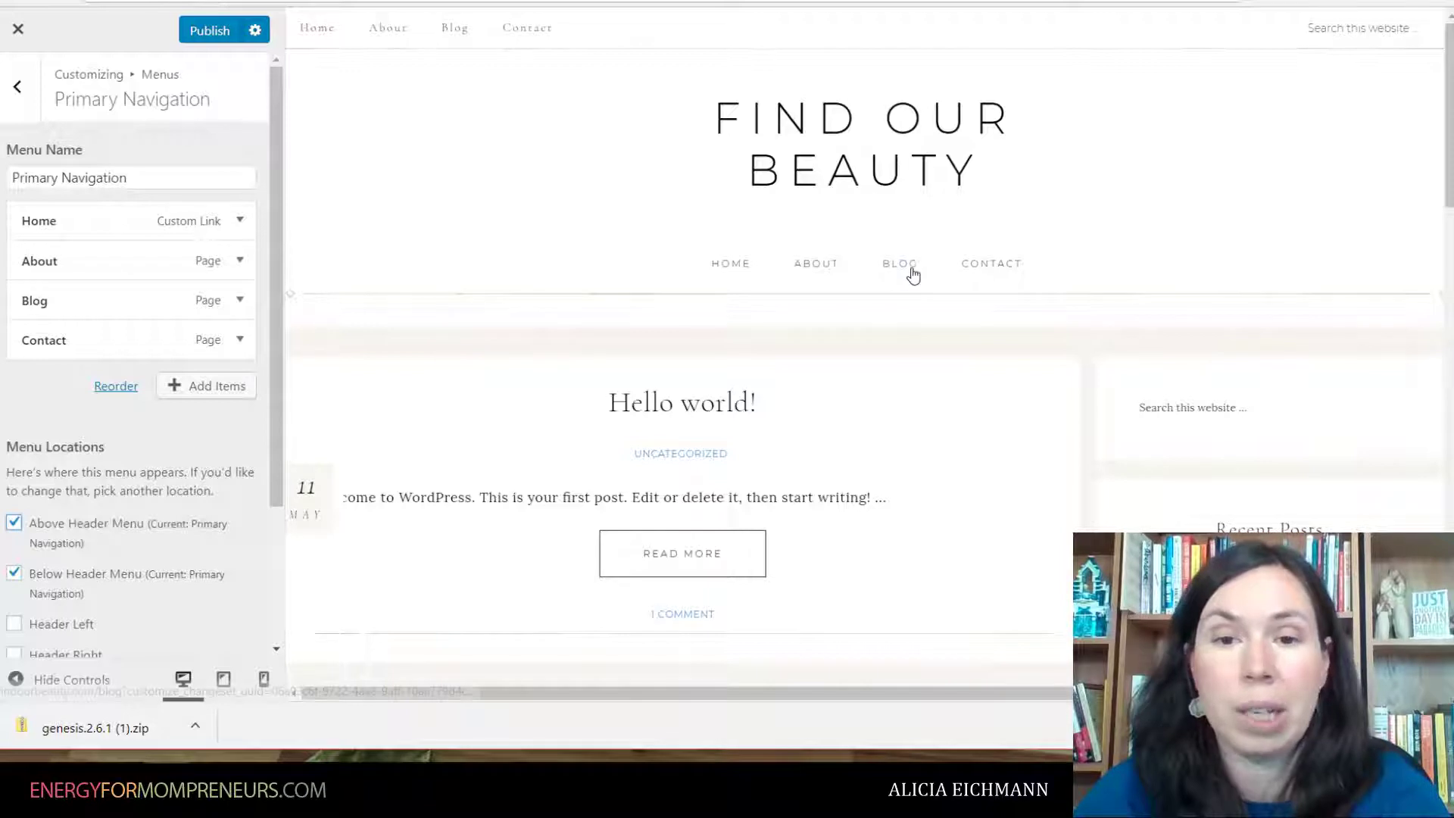
left_click(14, 523)
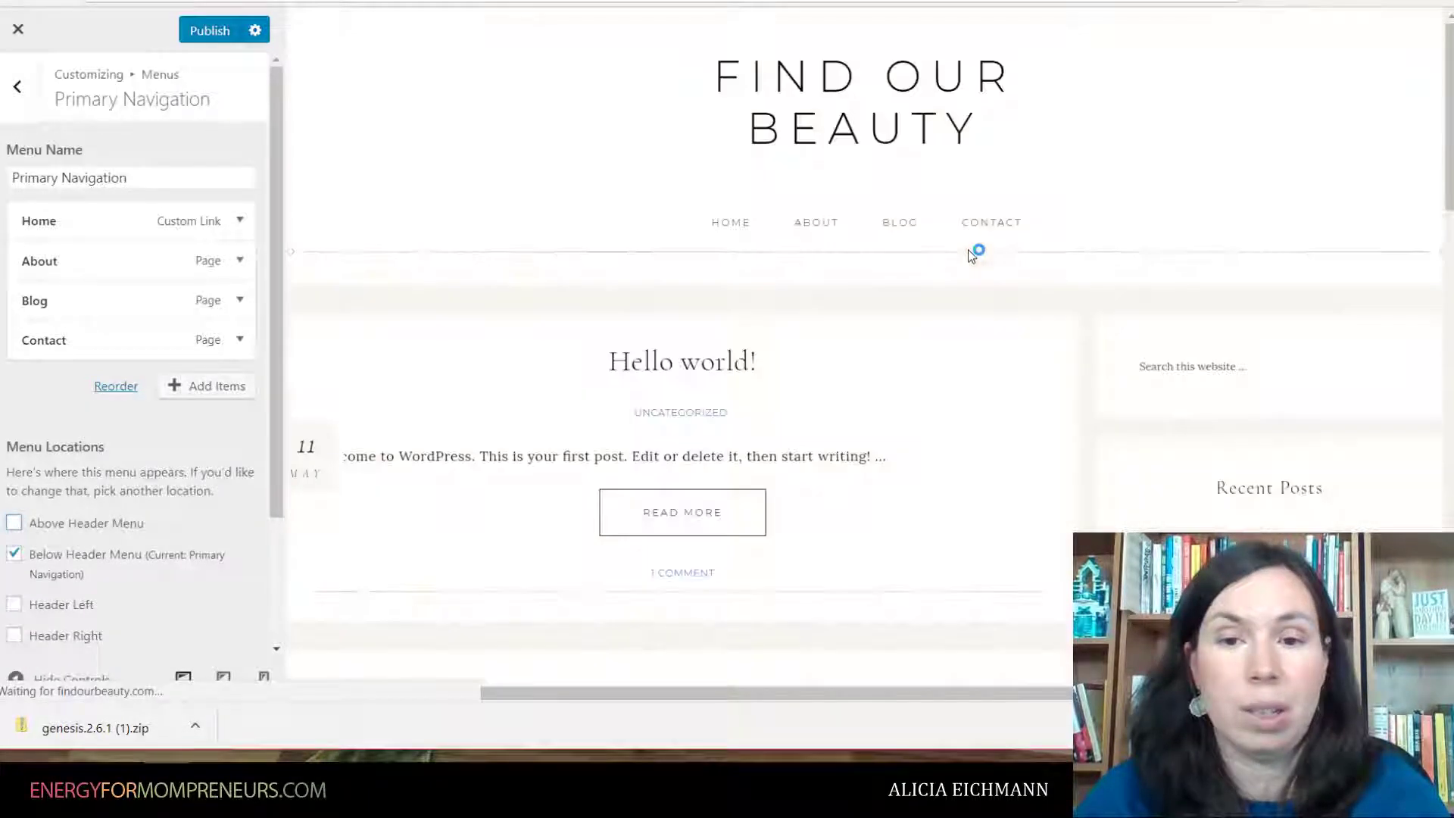
- Assign the Secondary Navigation menu to the Above Header Menu location and publish the Customizer changes
left_click(18, 90)
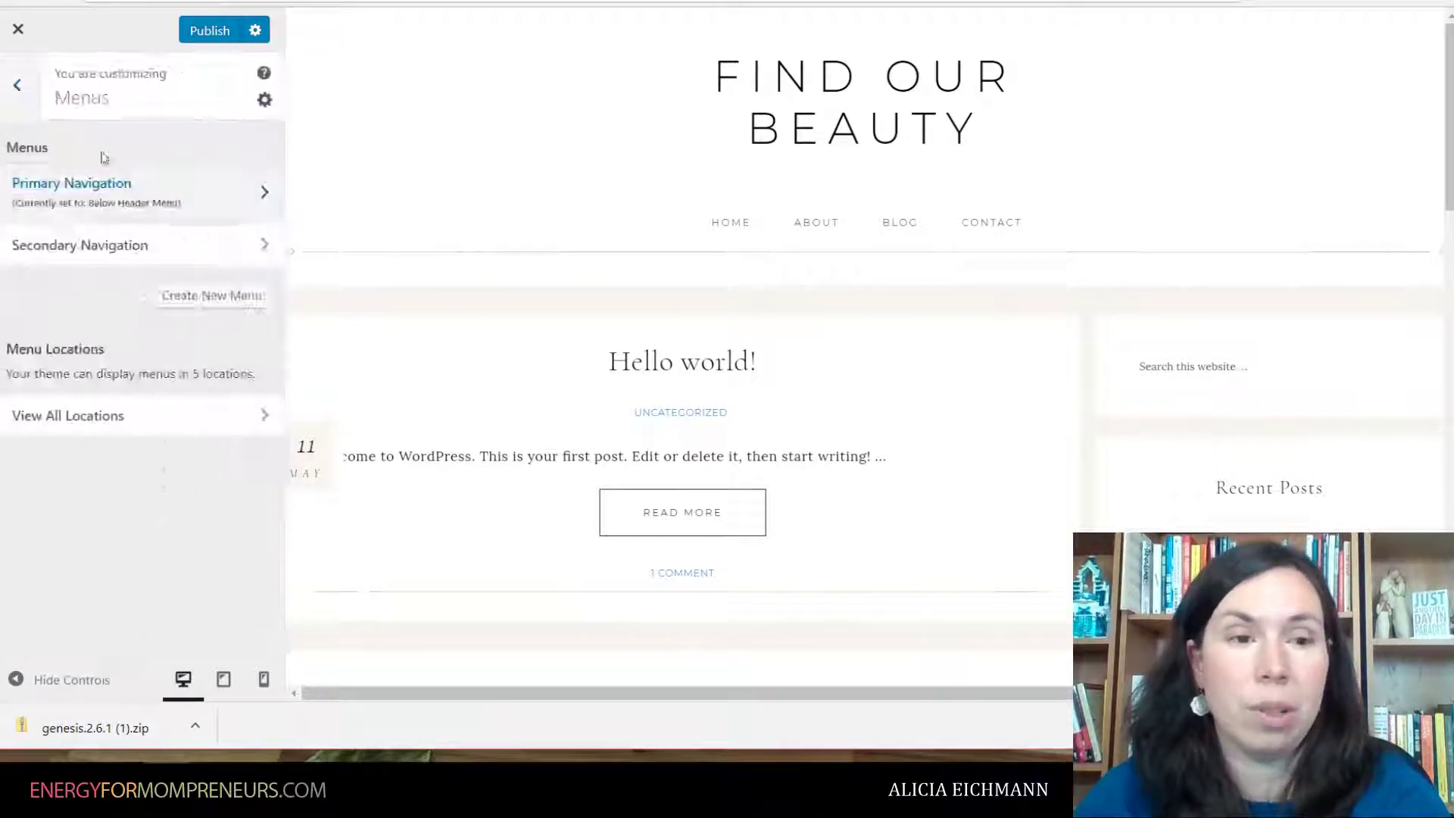
left_click(150, 240)
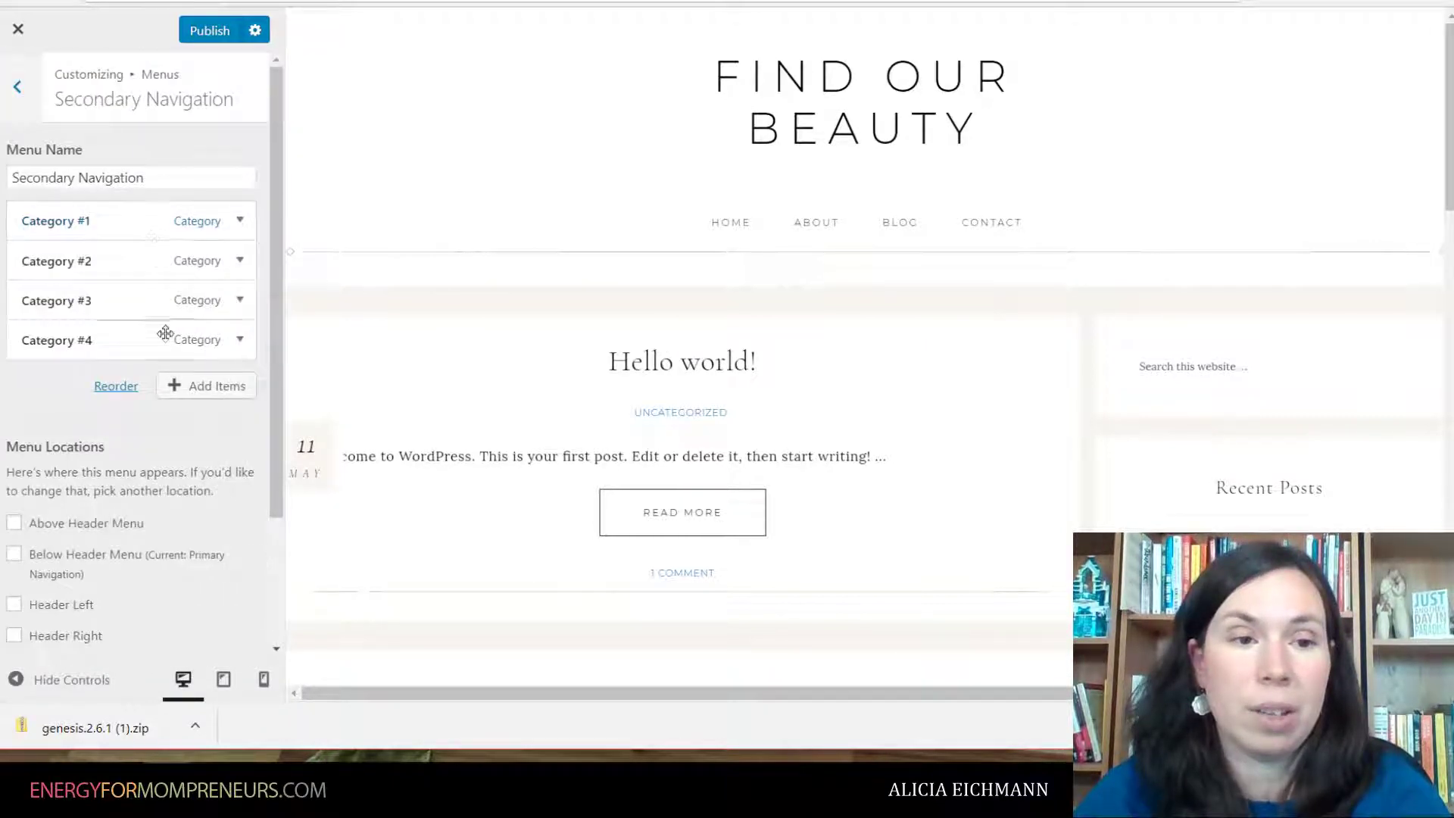
left_click(14, 525)
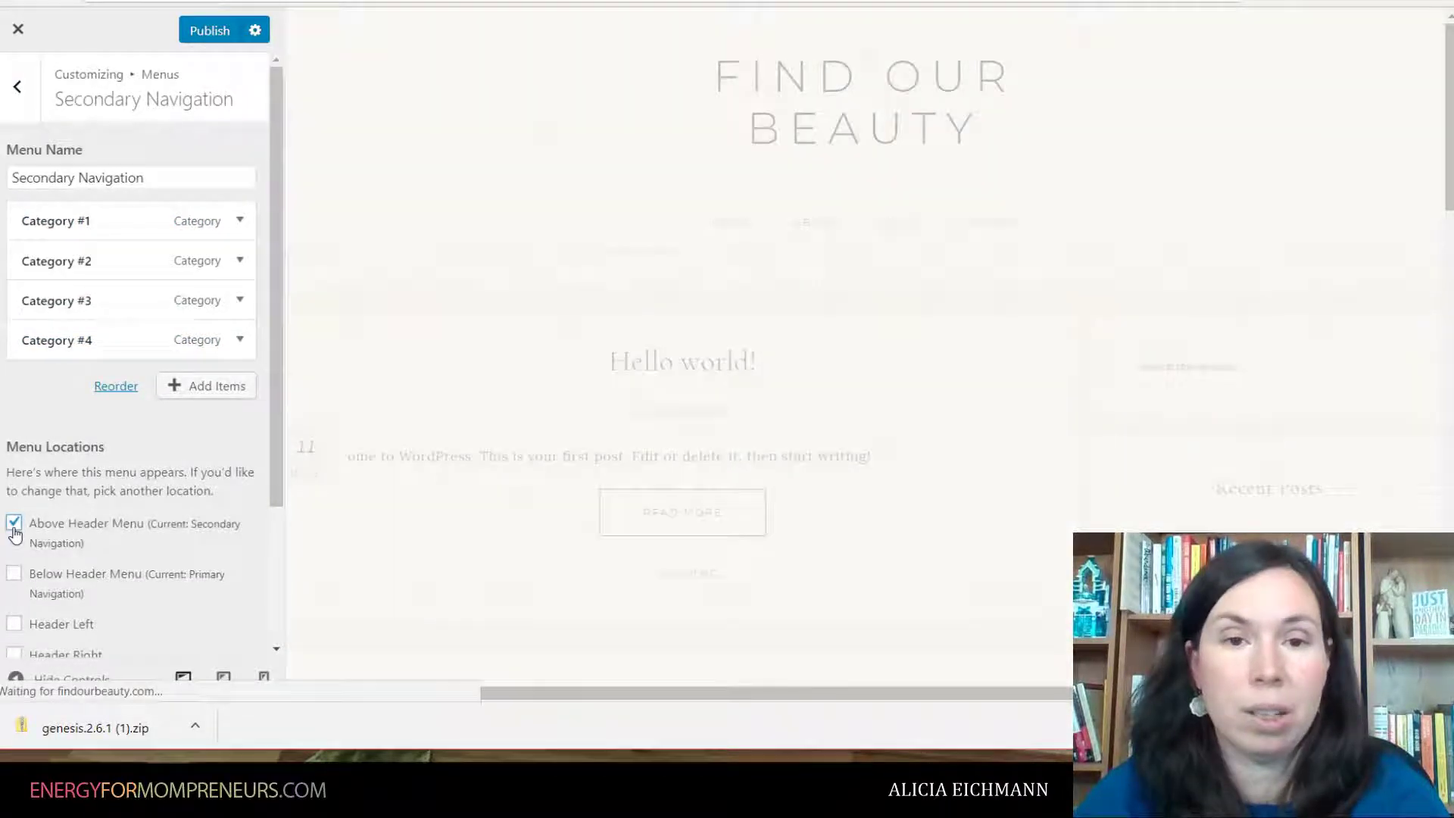
left_click(212, 34)
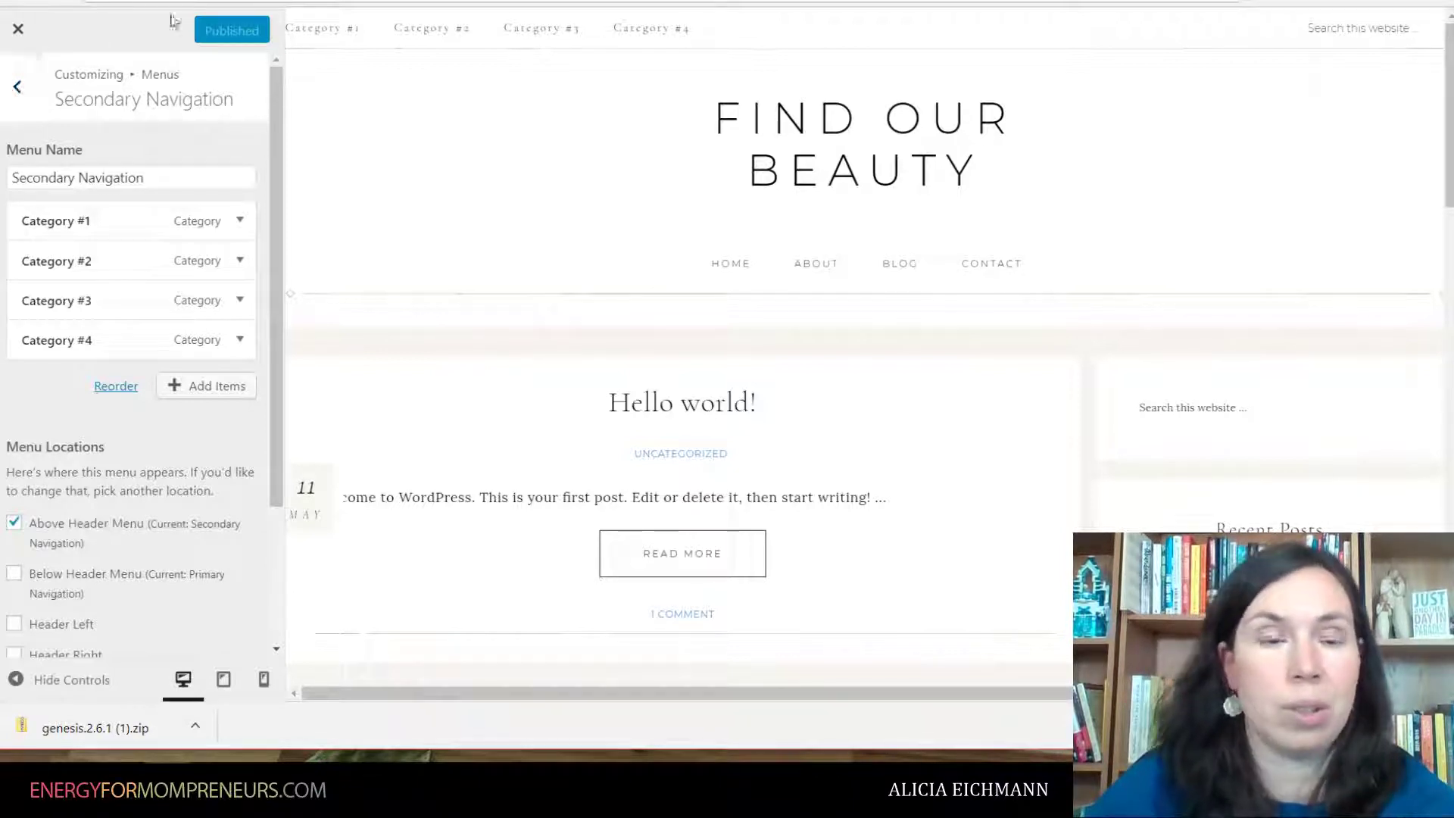
- Leave the menu settings, close the Customizer and open the list of all posts in the dashboard
left_click(19, 89)
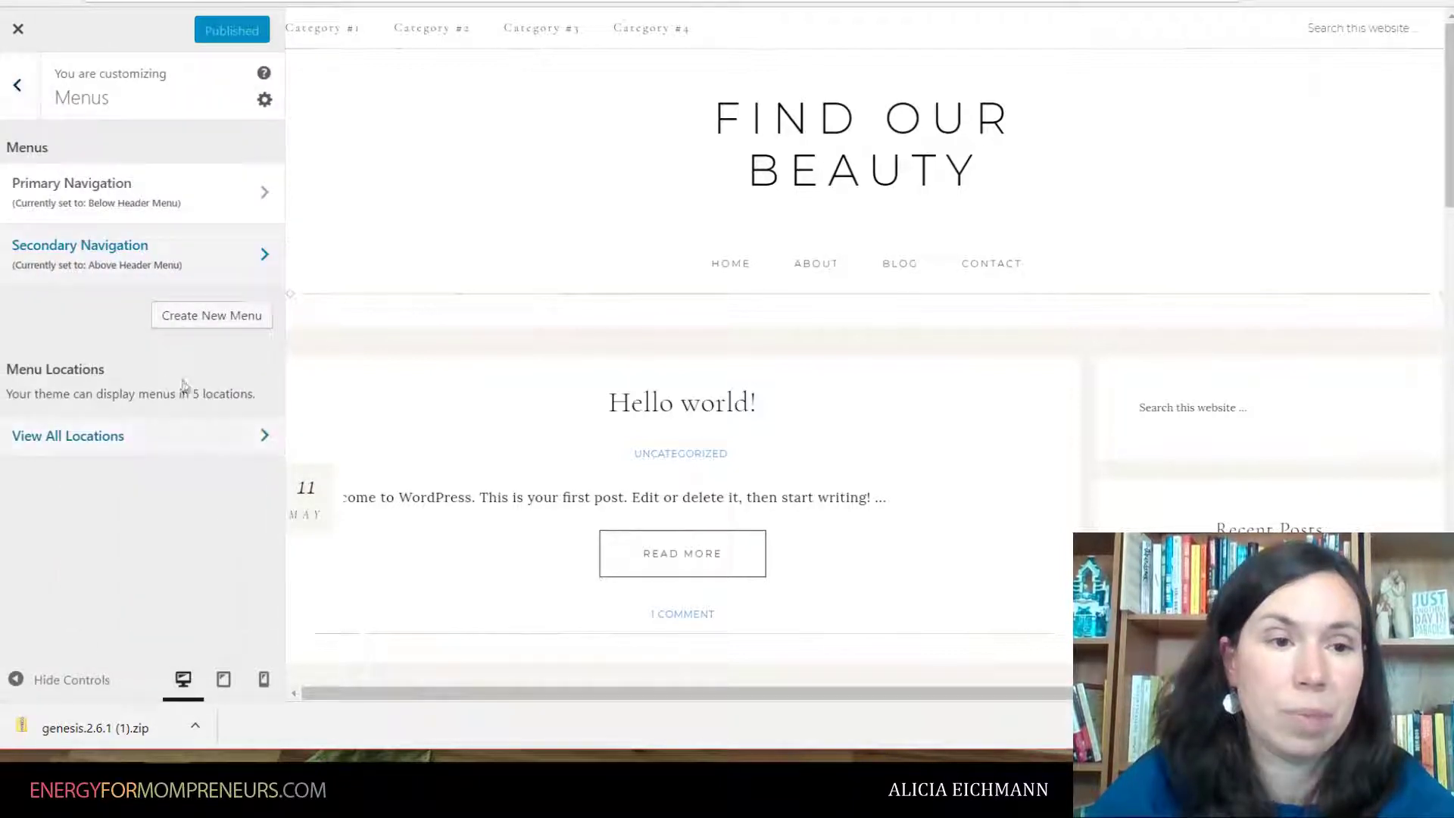
left_click(18, 85)
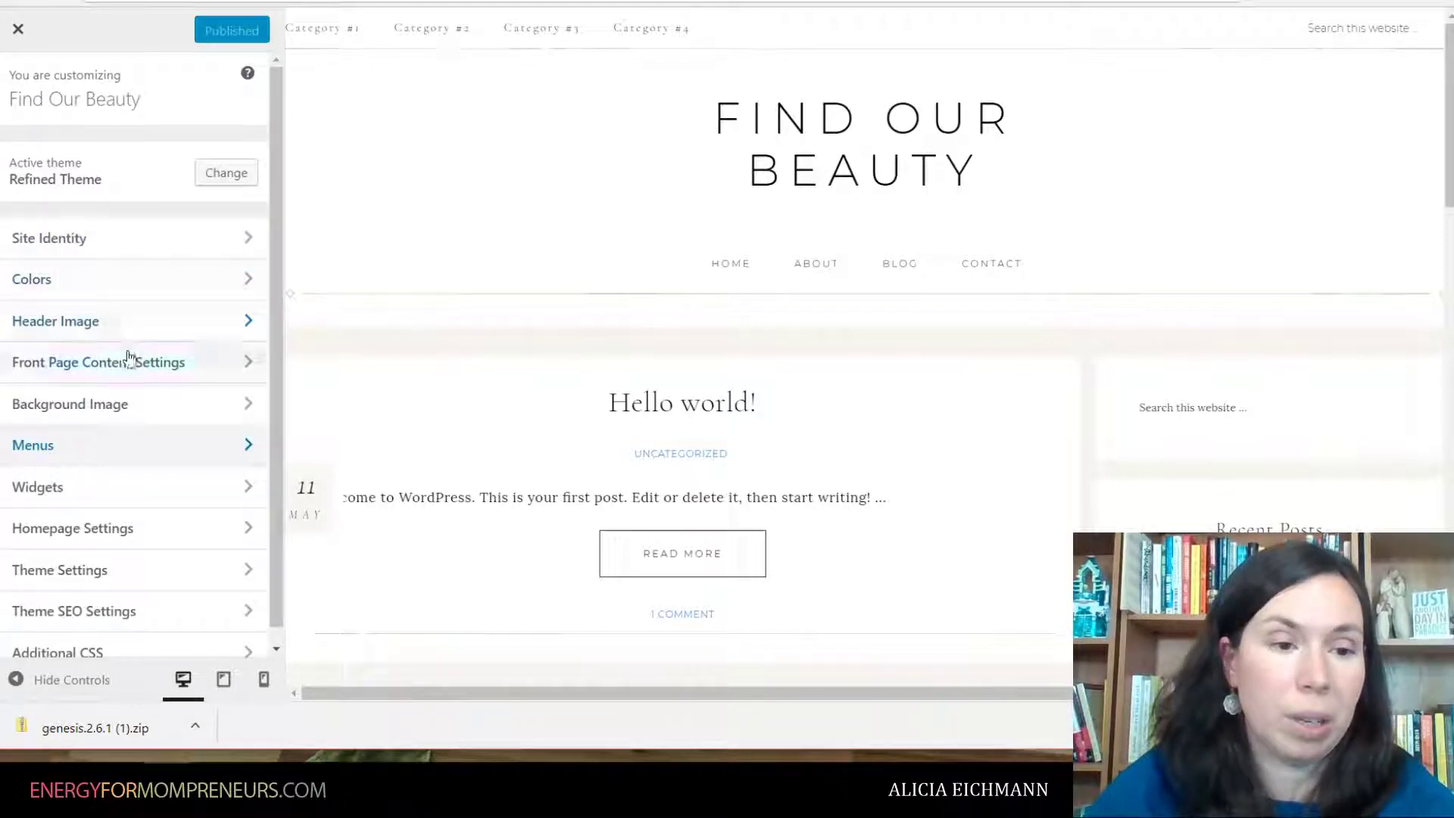
scroll(129, 359, "down", 1)
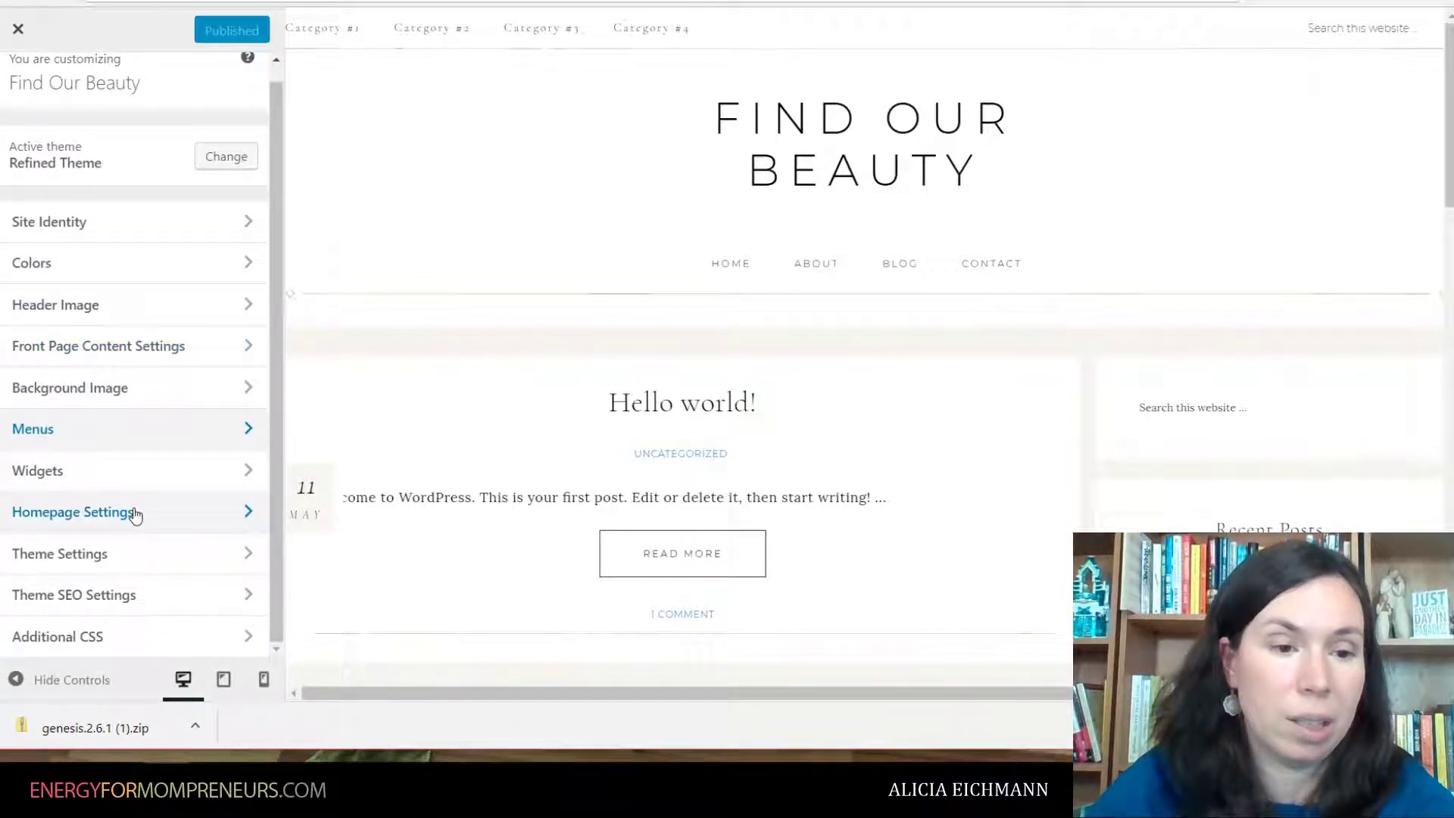
left_click(19, 29)
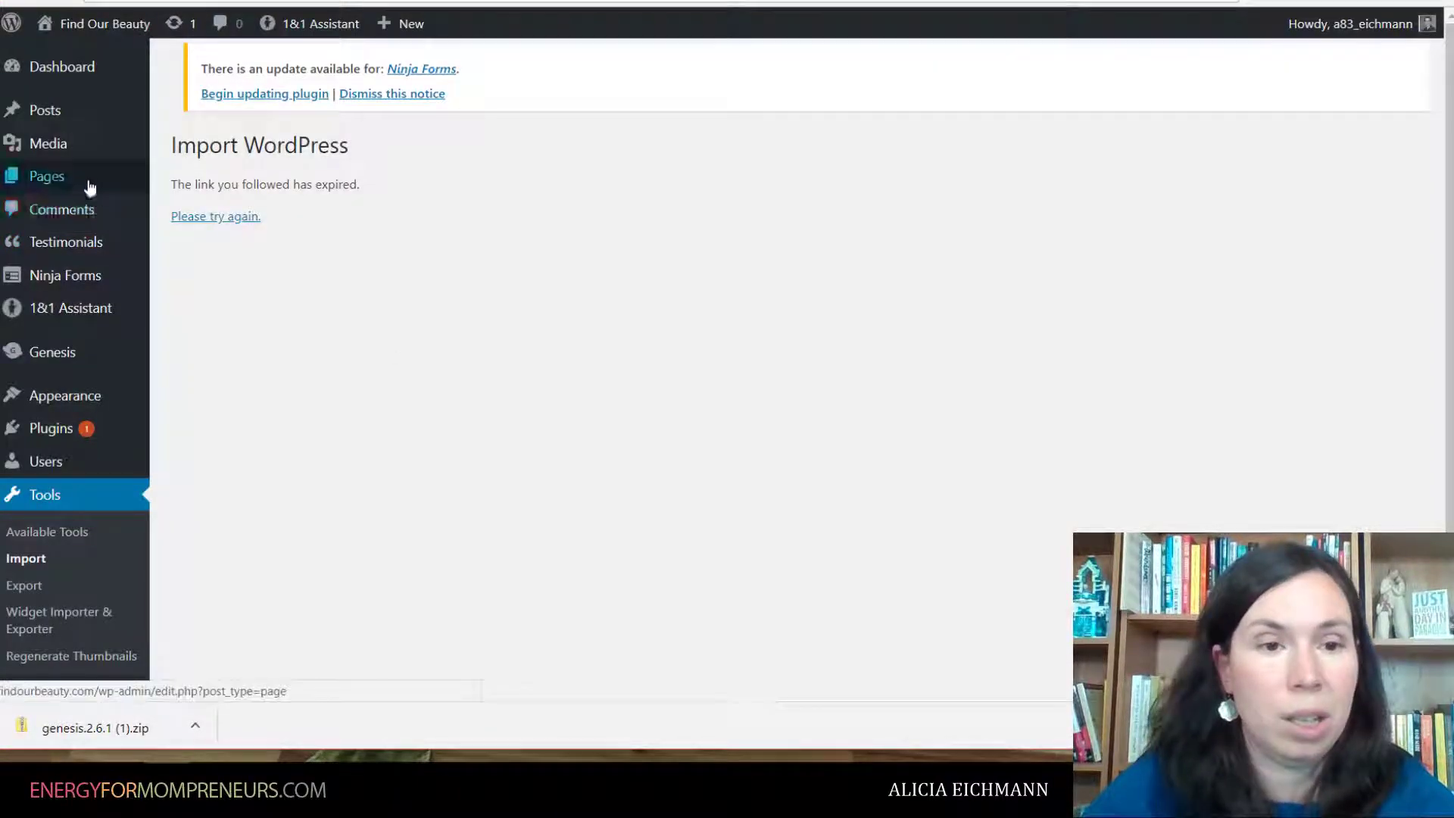
left_click(54, 119)
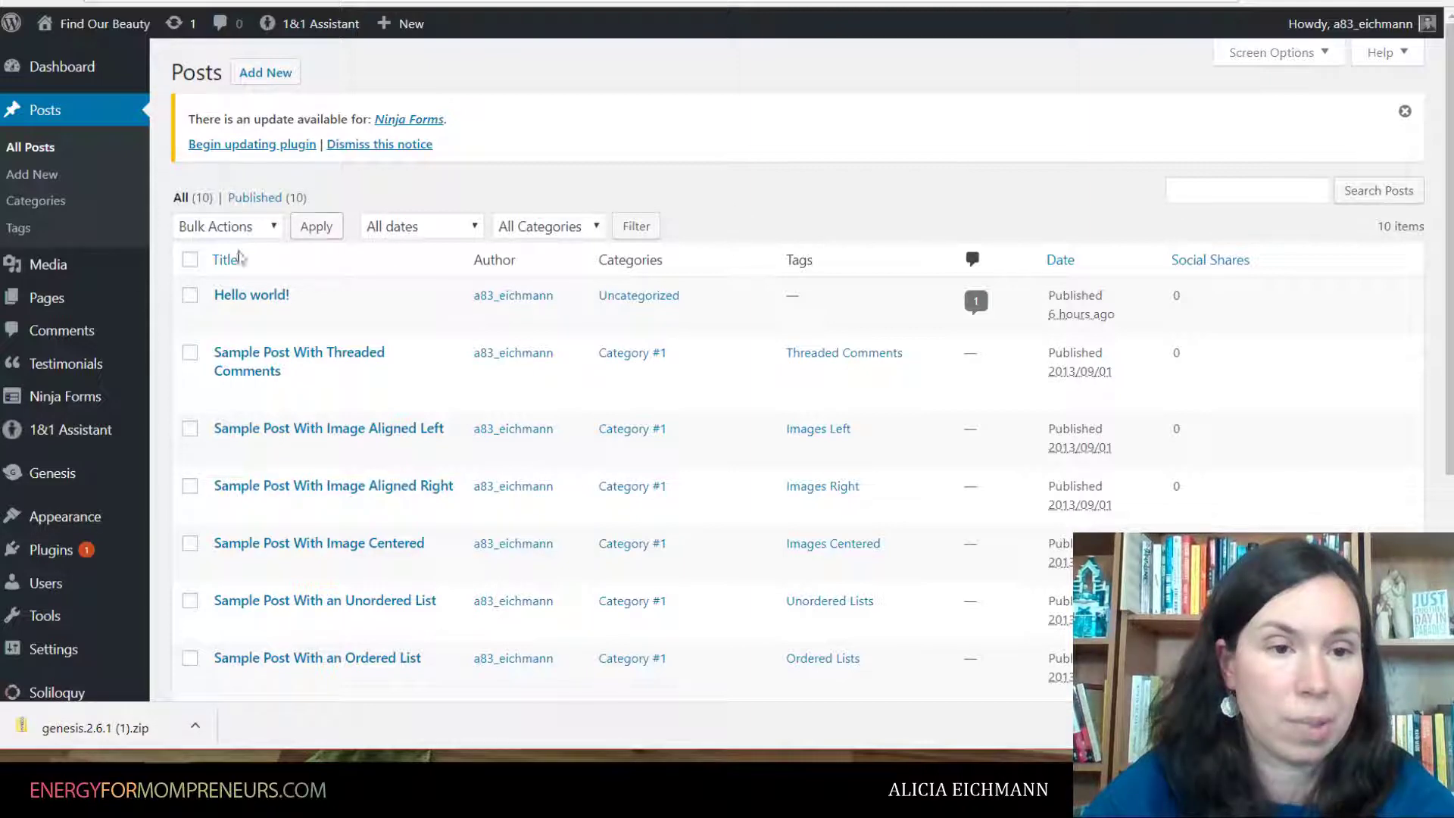
- Open the theme's Widgets page and expand the Nav Social Menu widget area
mouse_move(80, 524)
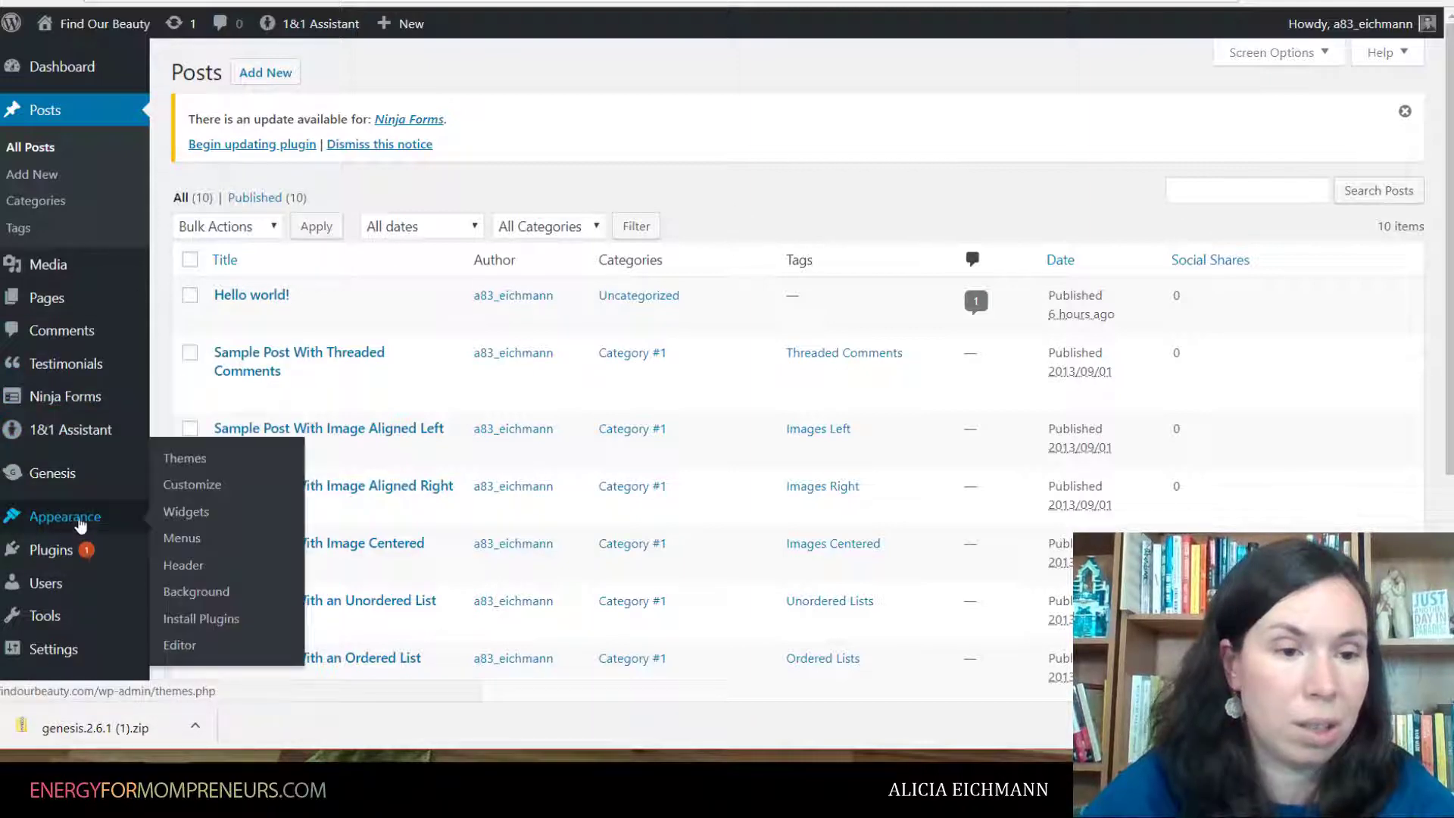
scroll(80, 524, "down", 3)
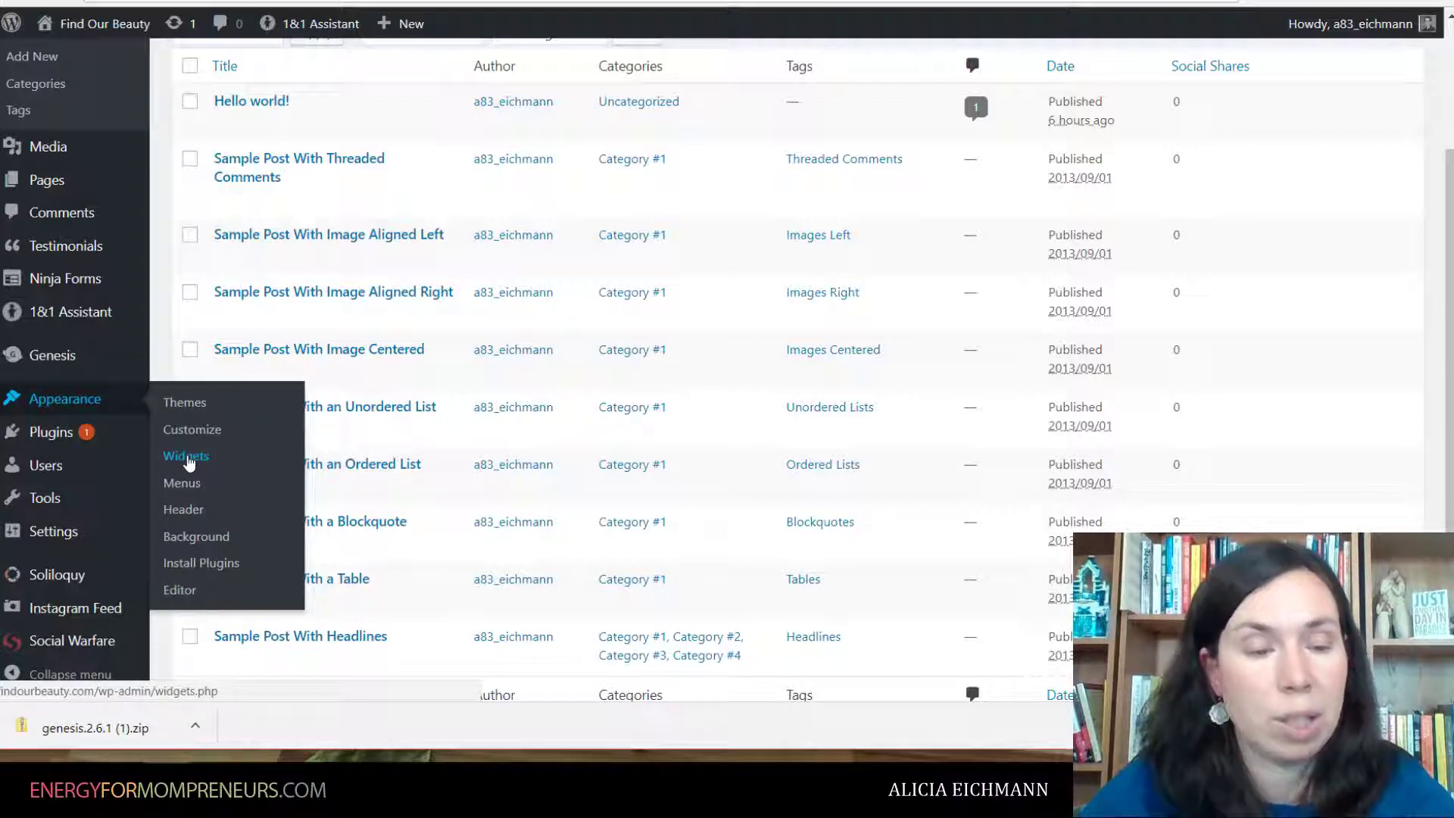
left_click(188, 462)
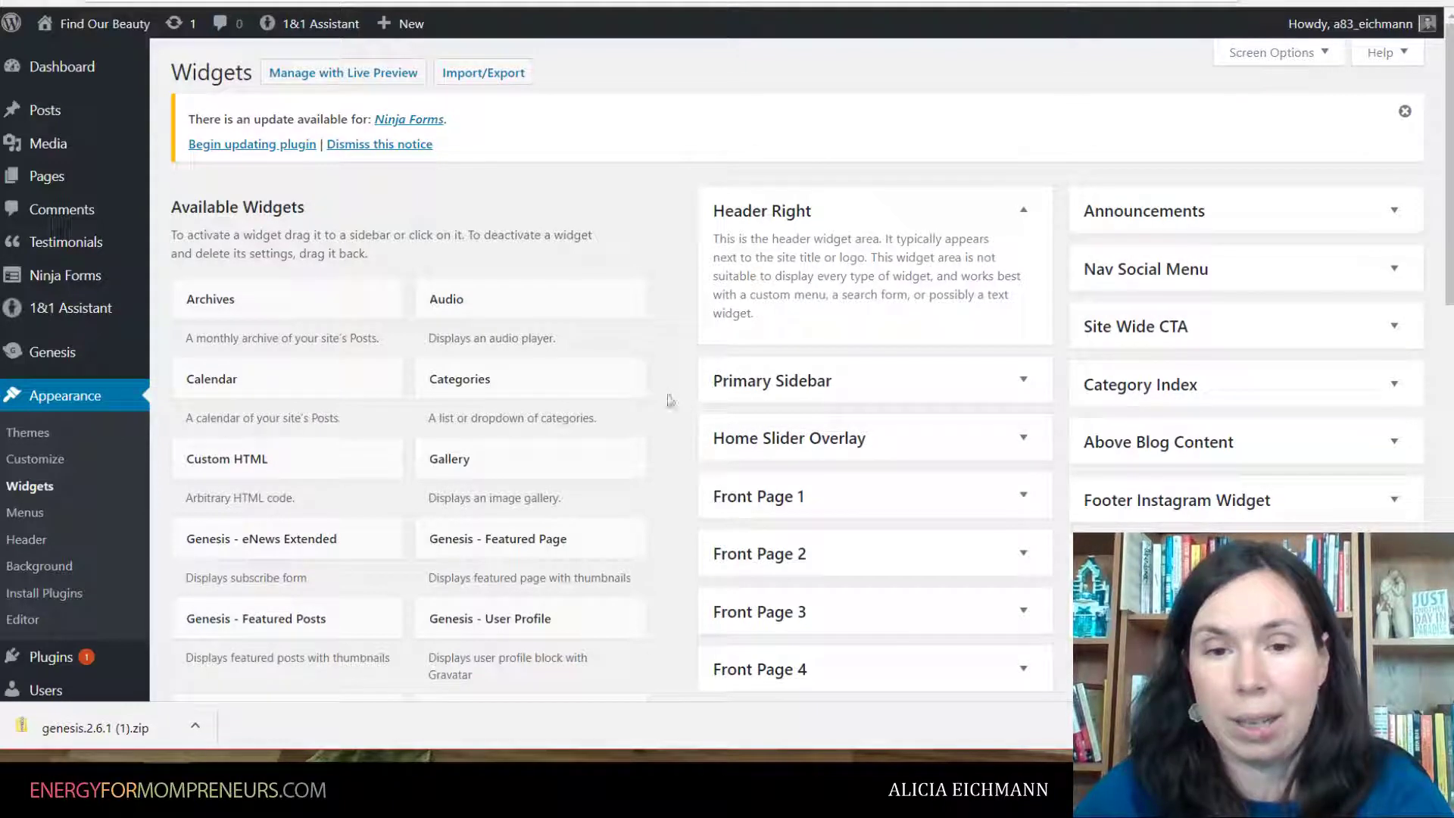
left_click(1394, 271)
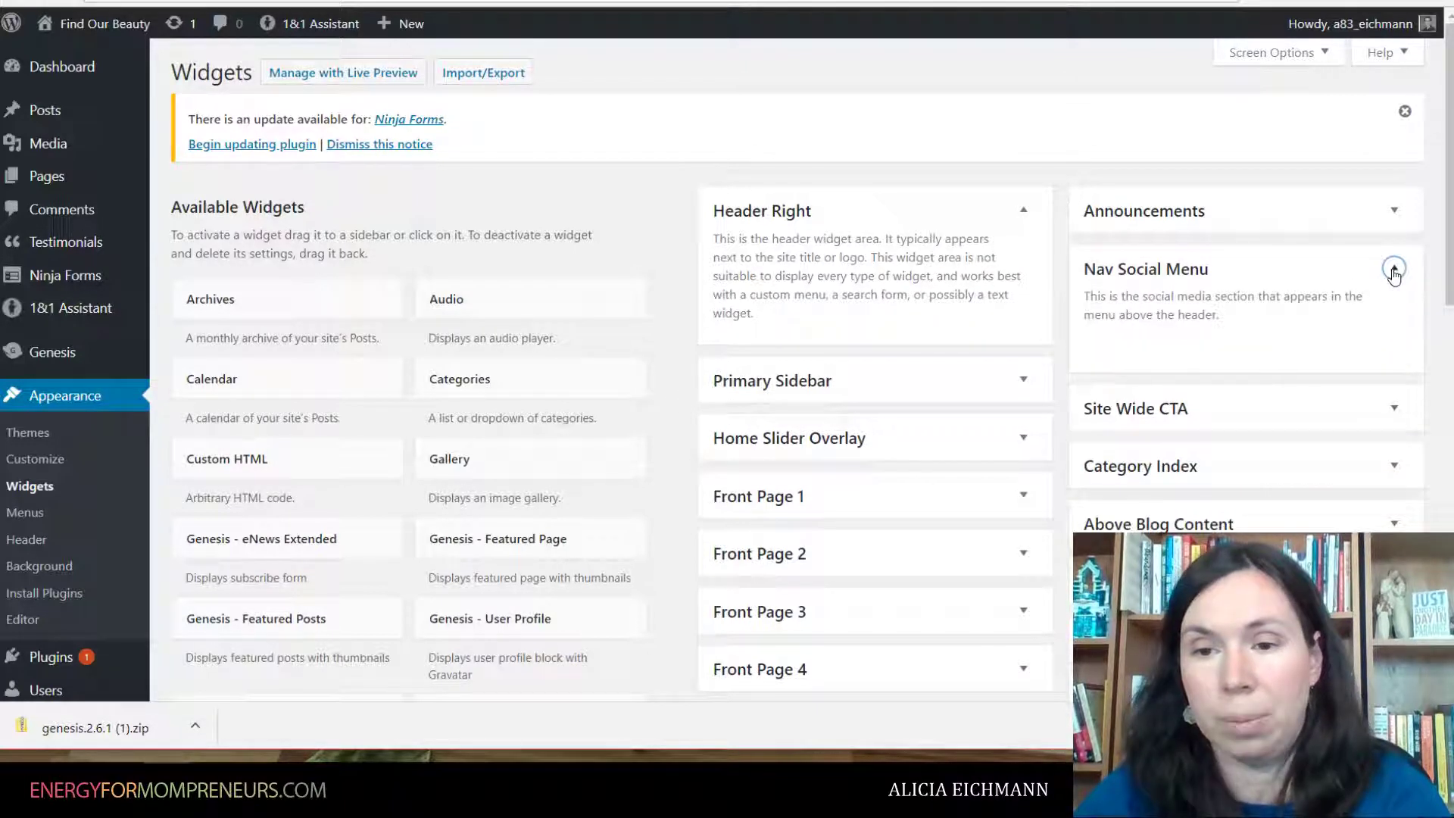
left_click(1395, 270)
left_click(1395, 270)
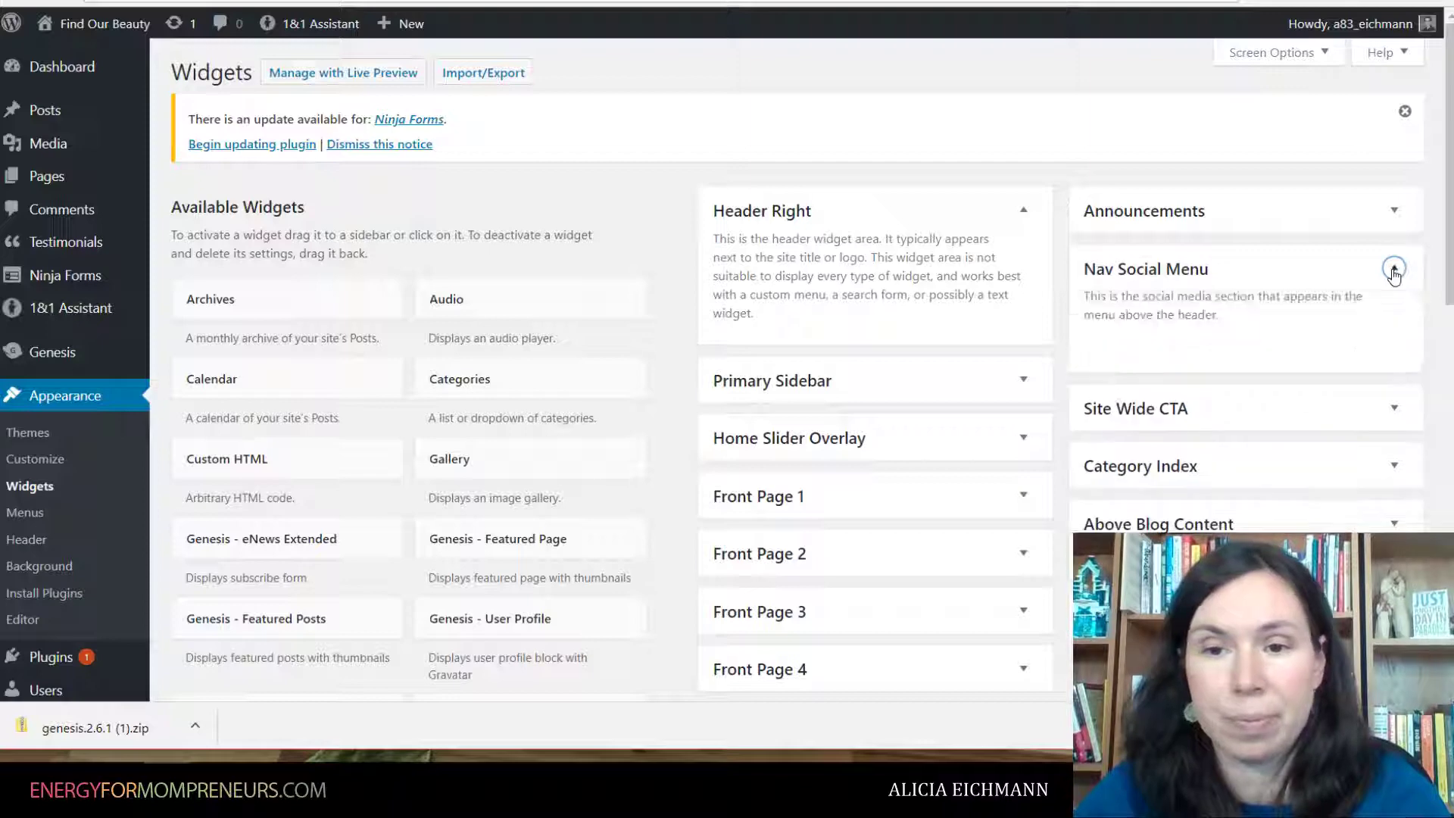
scroll(674, 456, "down", 5)
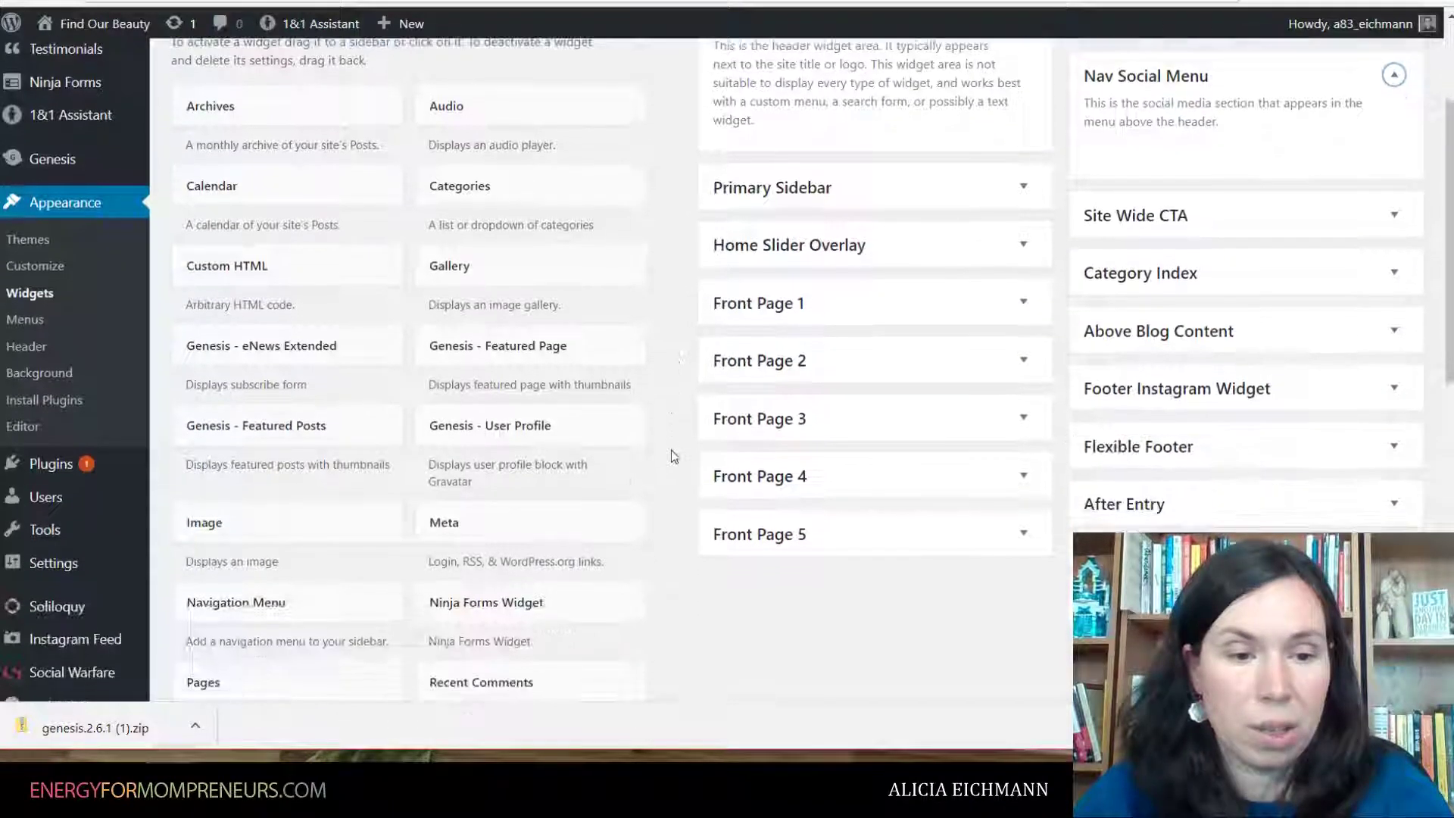
- Look over the available widgets and widget areas, and open the live site in a new browser tab
scroll(671, 450, "down", 2)
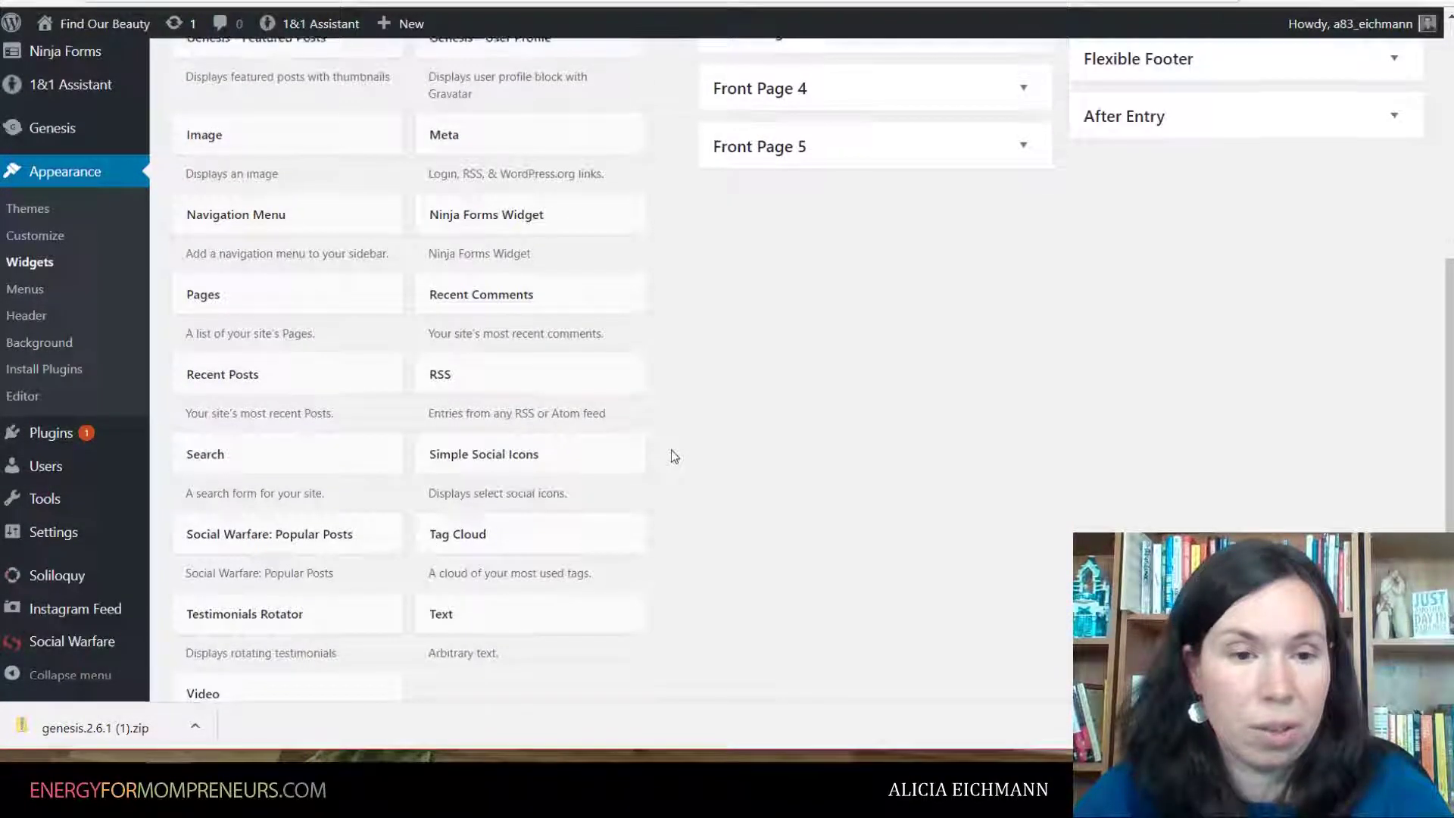
scroll(671, 450, "up", 6)
scroll(671, 450, "down", 1)
scroll(671, 450, "up", 3)
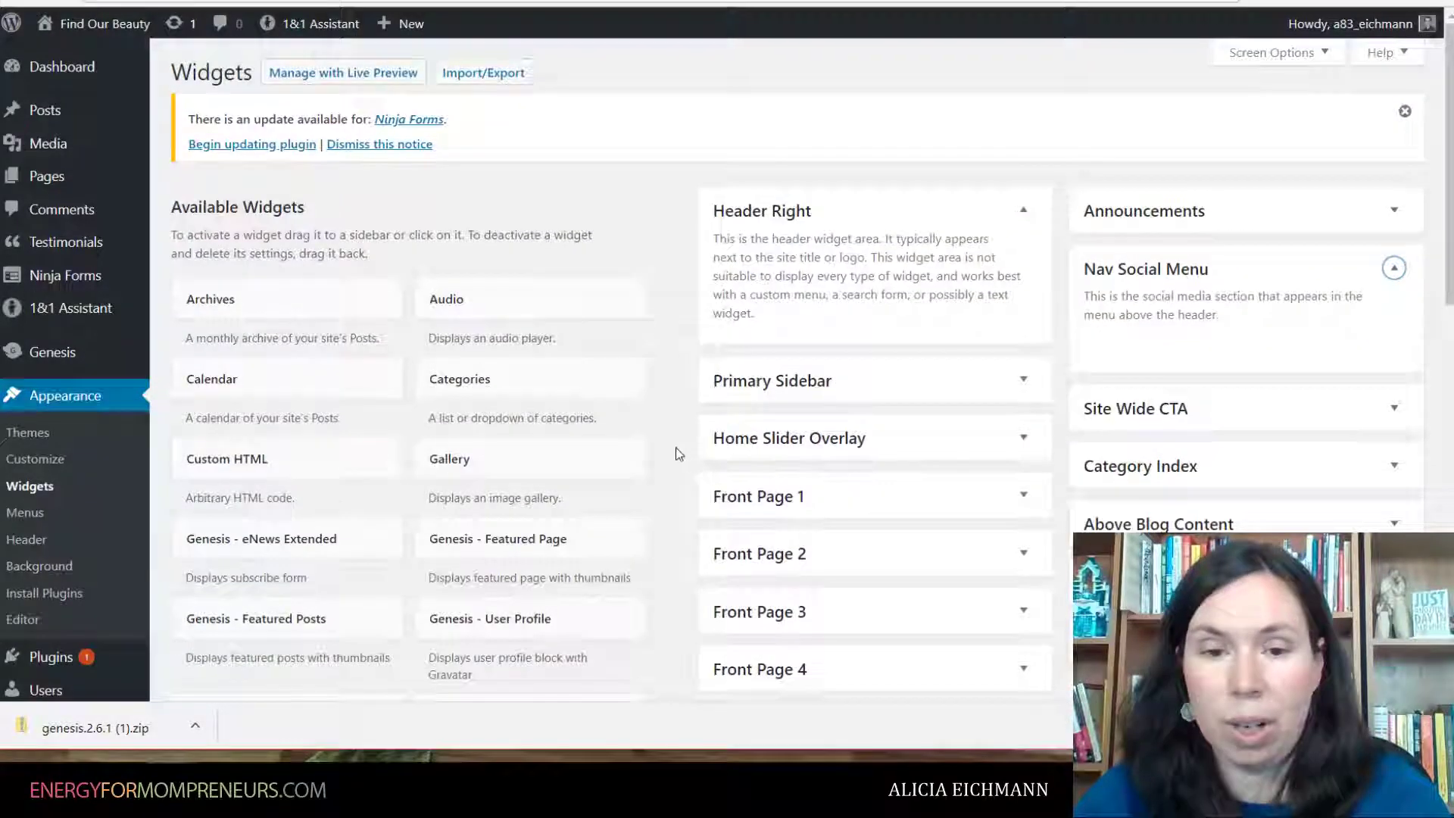
scroll(671, 450, "down", 1)
mouse_move(91, 24)
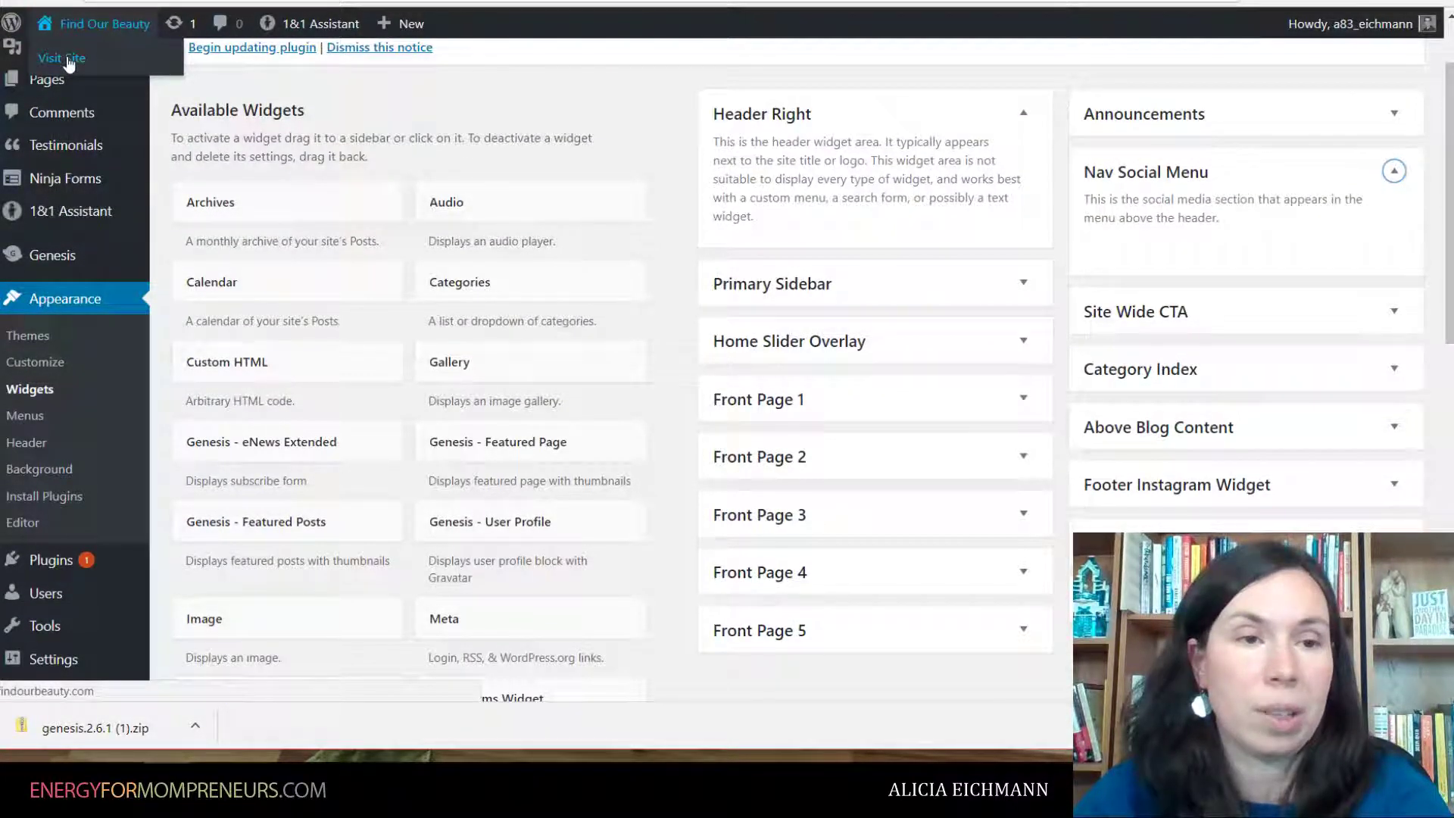
right_click(68, 64)
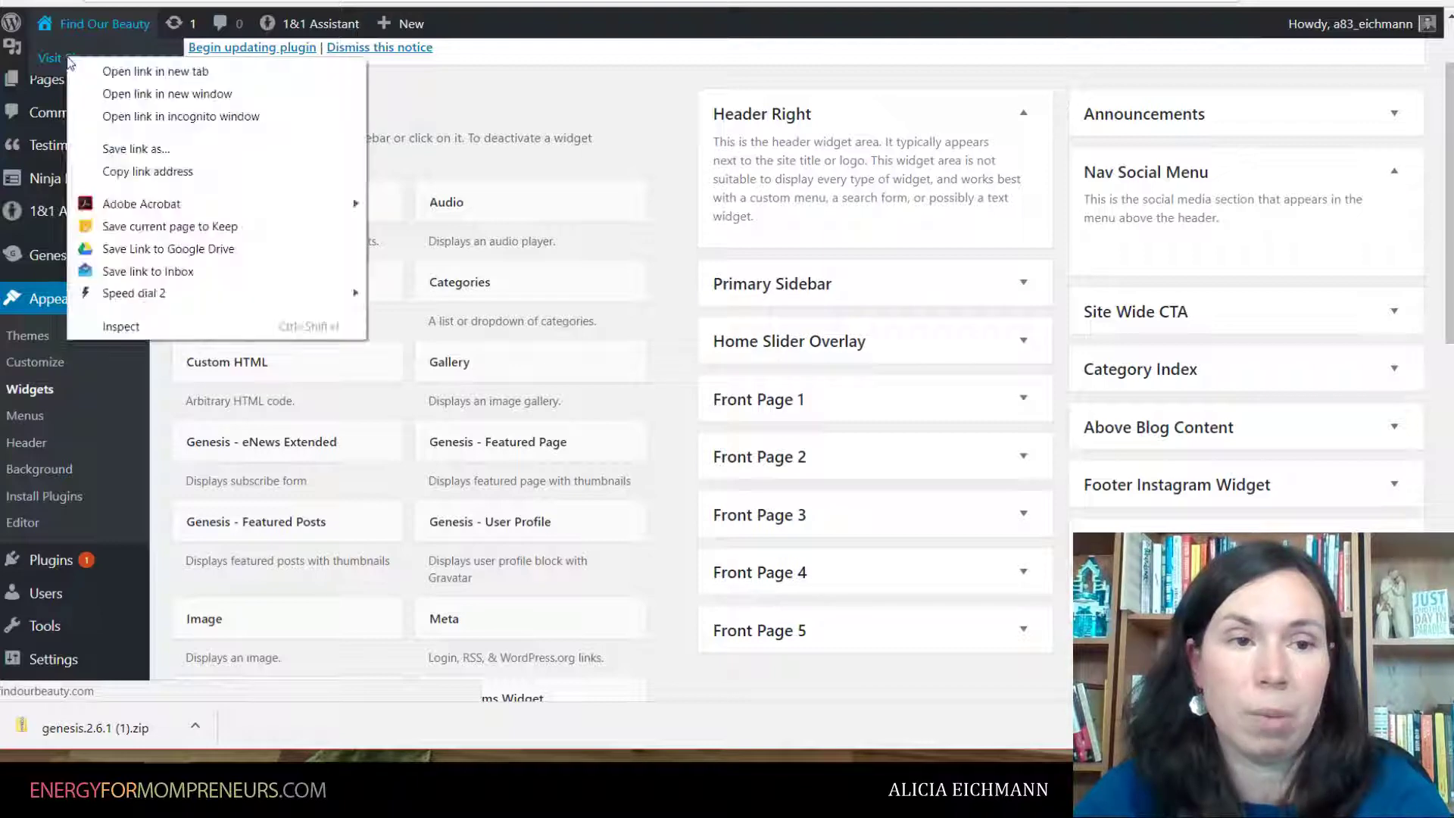
left_click(106, 71)
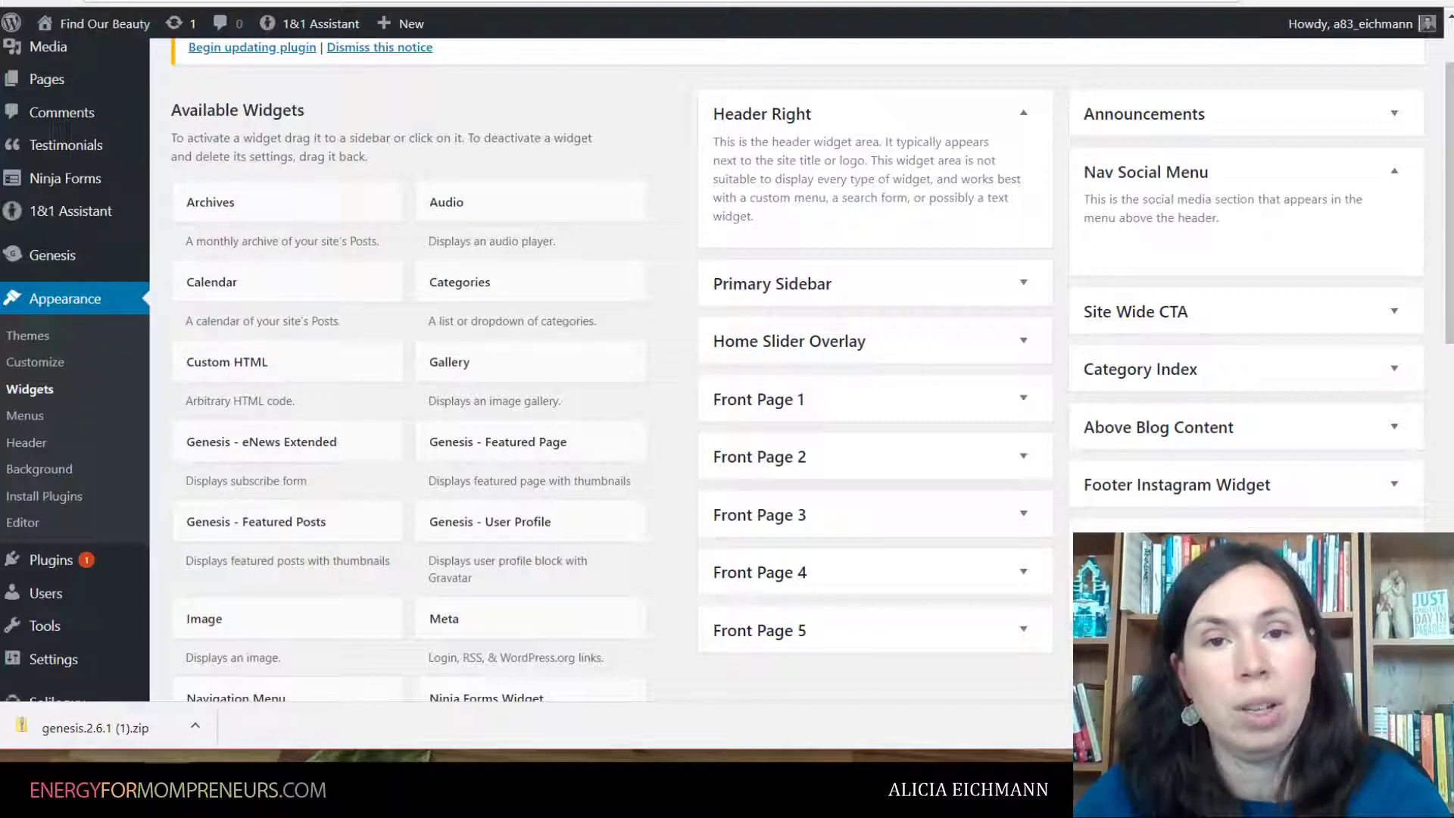
key("ctrl+Tab")
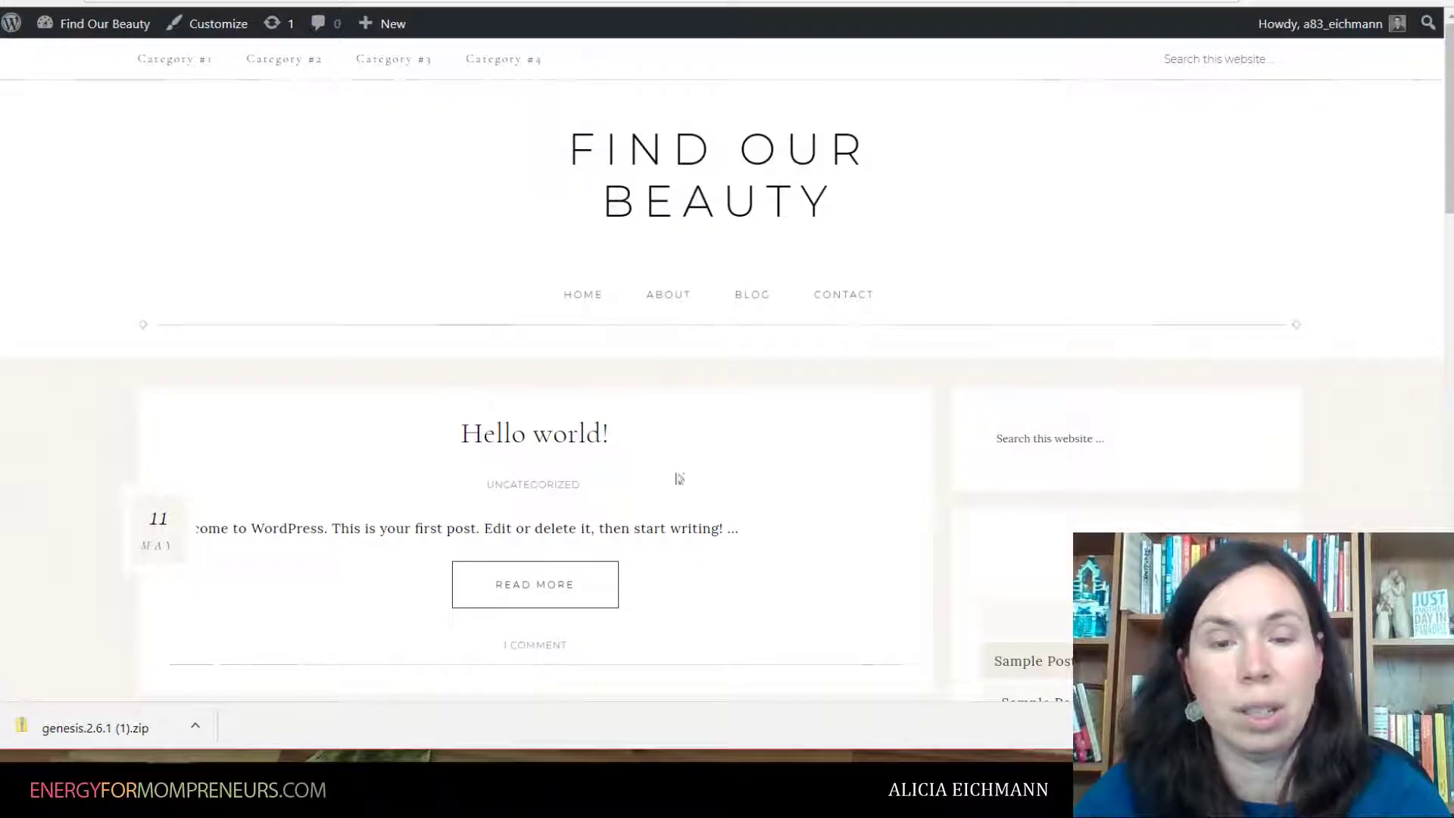
- Examine the home page's layout and the widgets shown in its sidebar, and return to the Widgets page
scroll(692, 435, "down", 1)
scroll(692, 435, "down", 8)
scroll(691, 435, "up", 10)
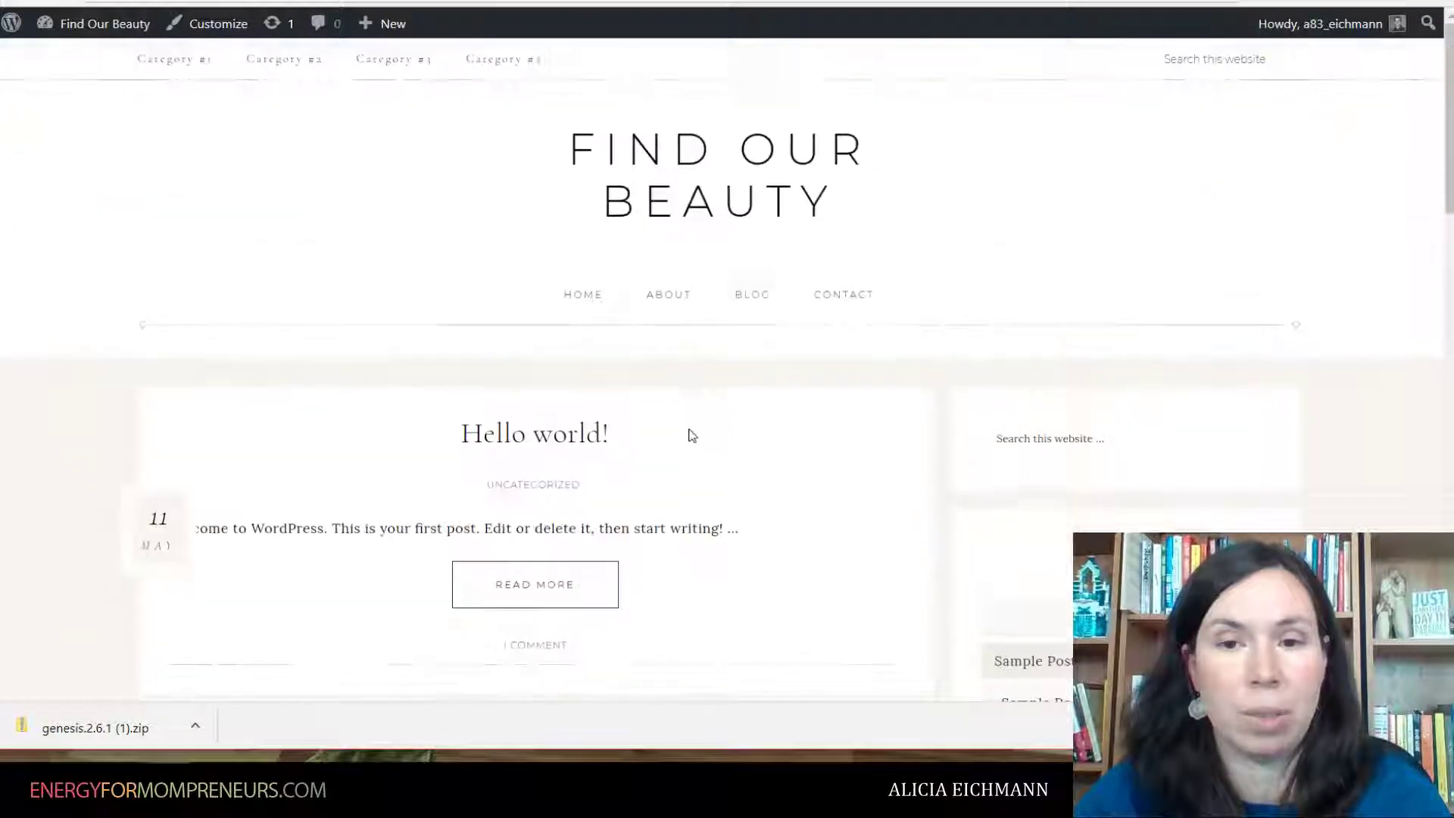
scroll(691, 436, "down", 1)
scroll(690, 435, "down", 3)
scroll(1308, 328, "down", 15)
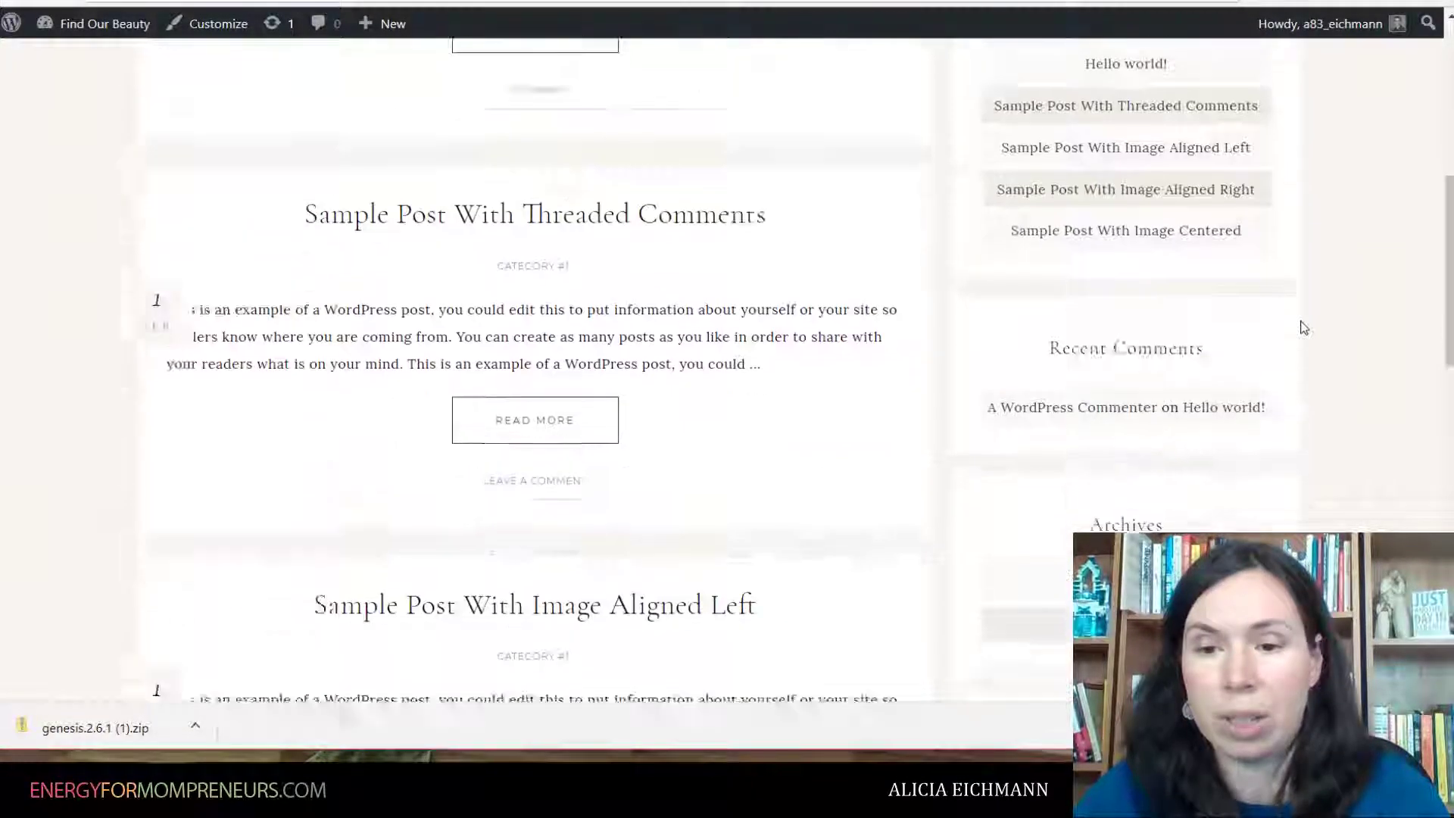
scroll(1303, 327, "down", 3)
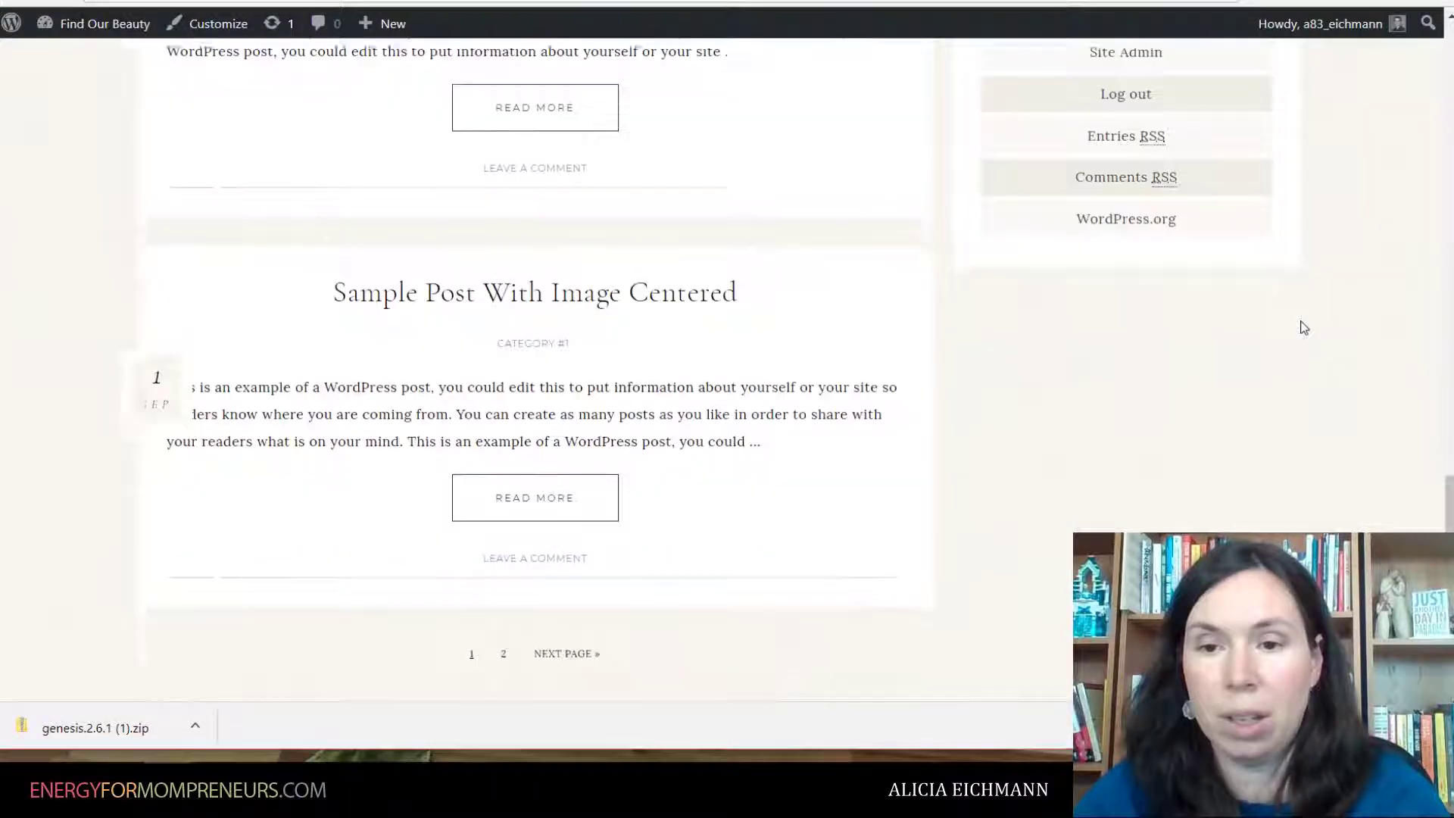
scroll(1303, 327, "up", 18)
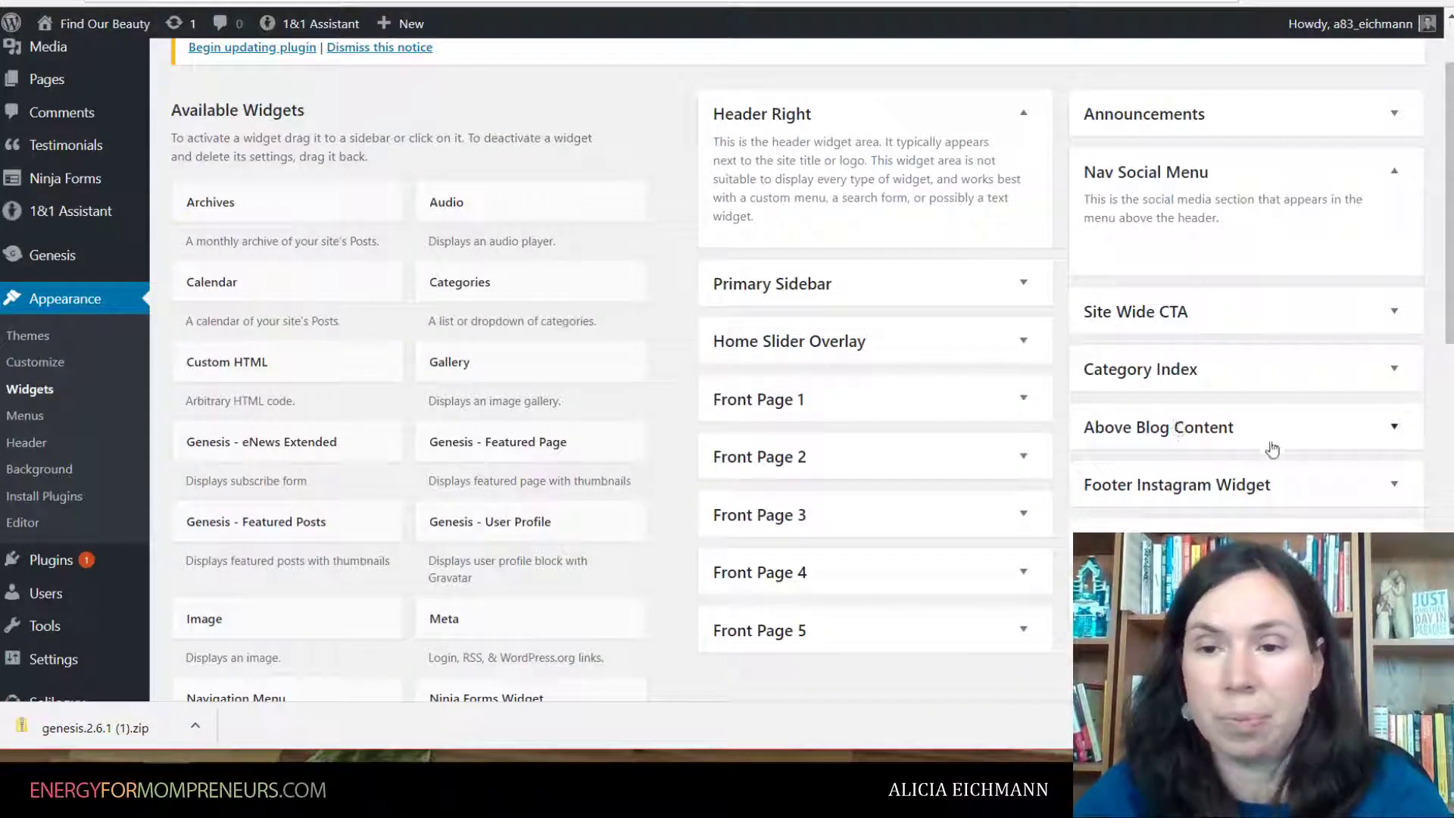
- Expand the Primary Sidebar widget area and move the Categories widget directly below Search
left_click(1021, 287)
scroll(1068, 424, "down", 1)
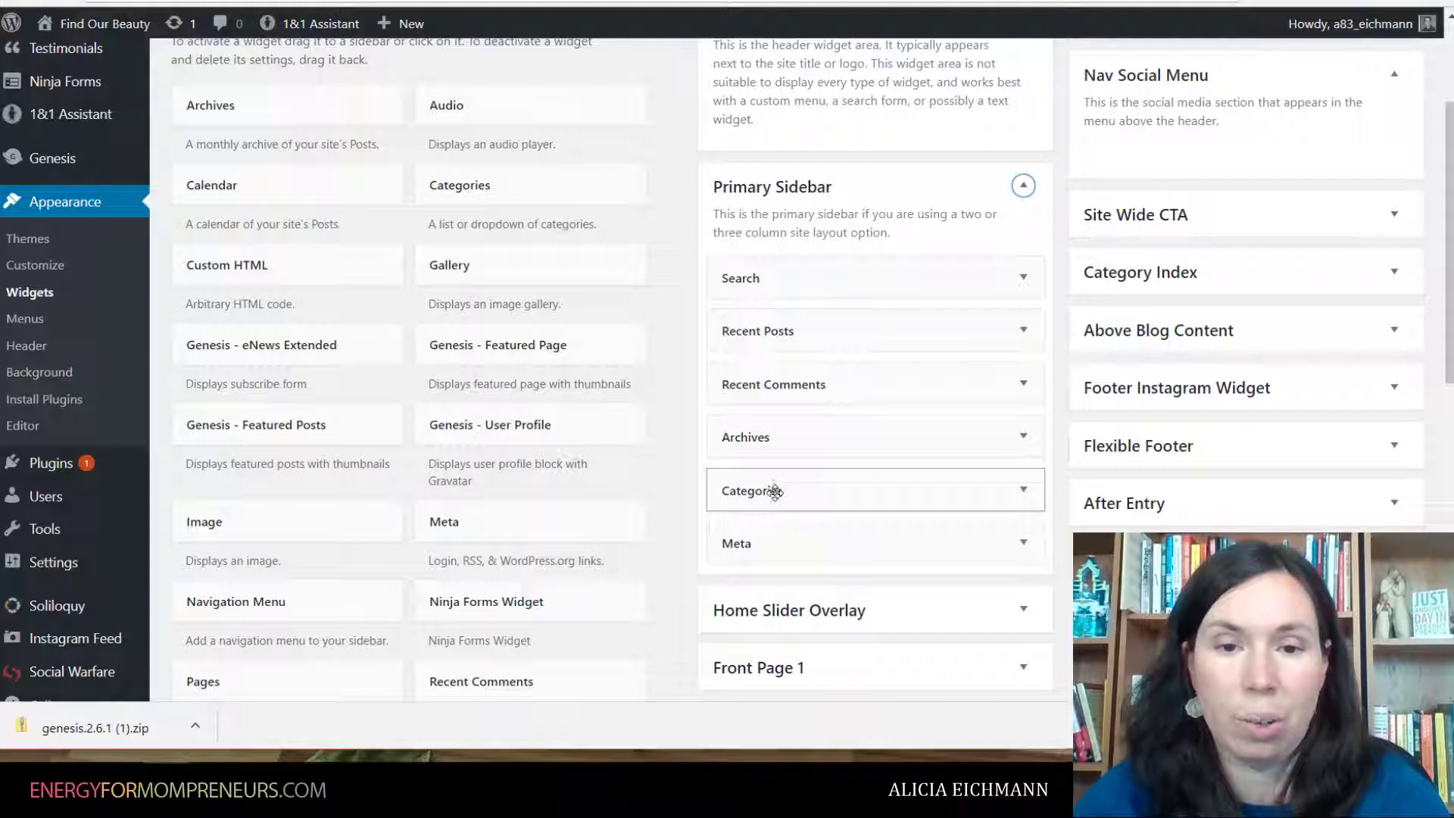
left_click_drag(774, 491, 774, 328)
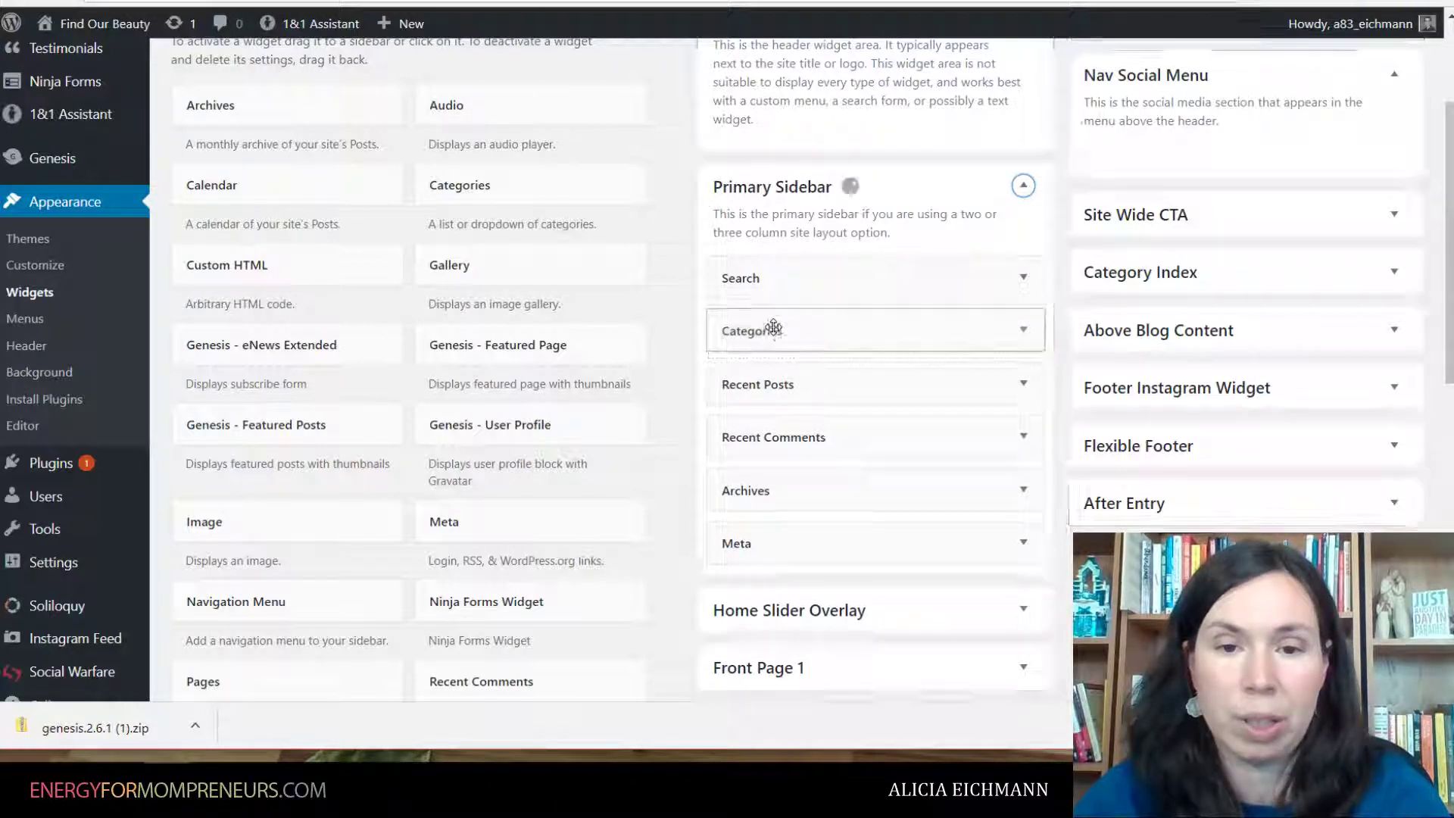
- Delete the Archives and Meta widgets from the Primary Sidebar and move the Search widget below Categories
left_click(1024, 491)
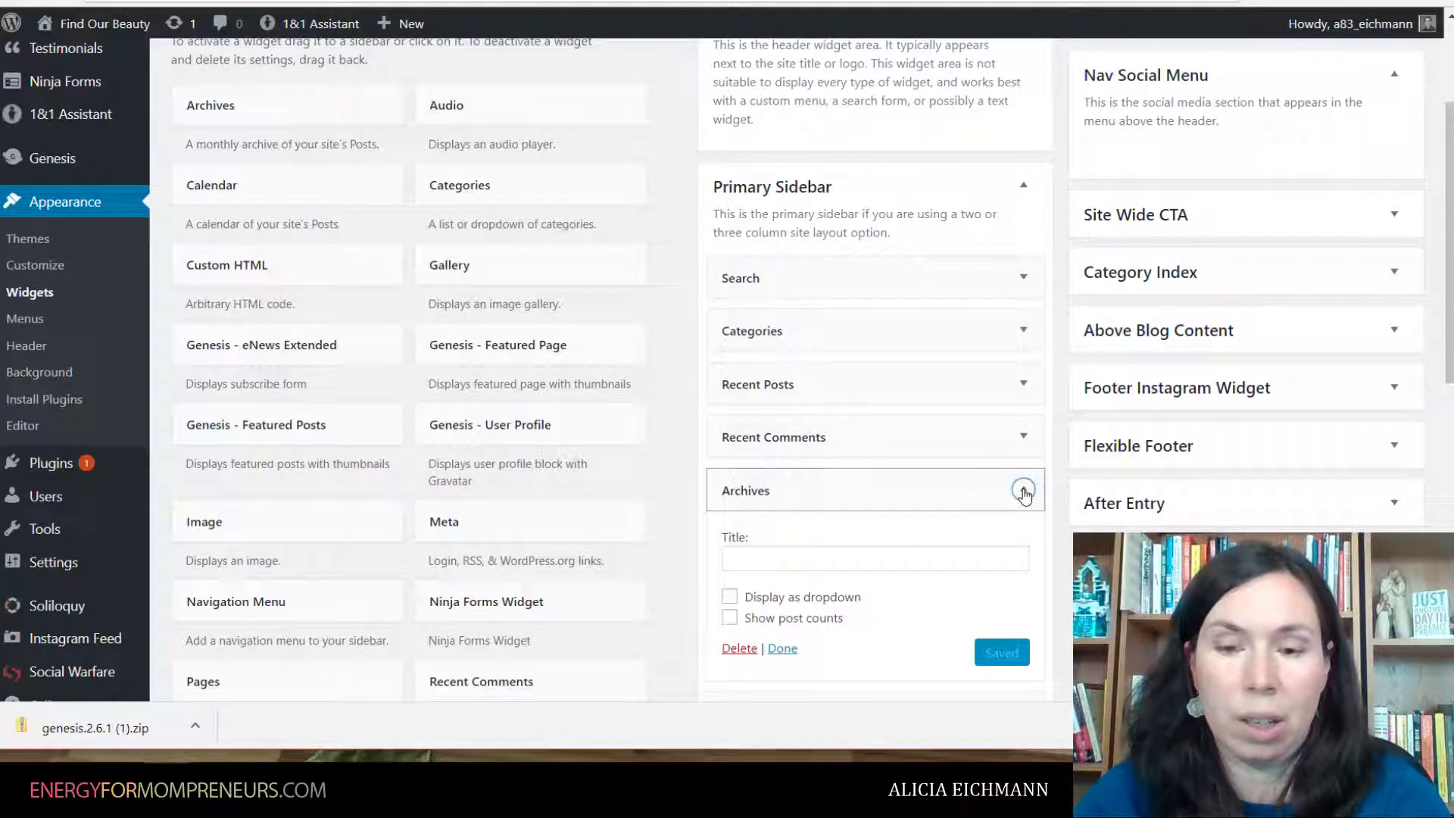
left_click(739, 648)
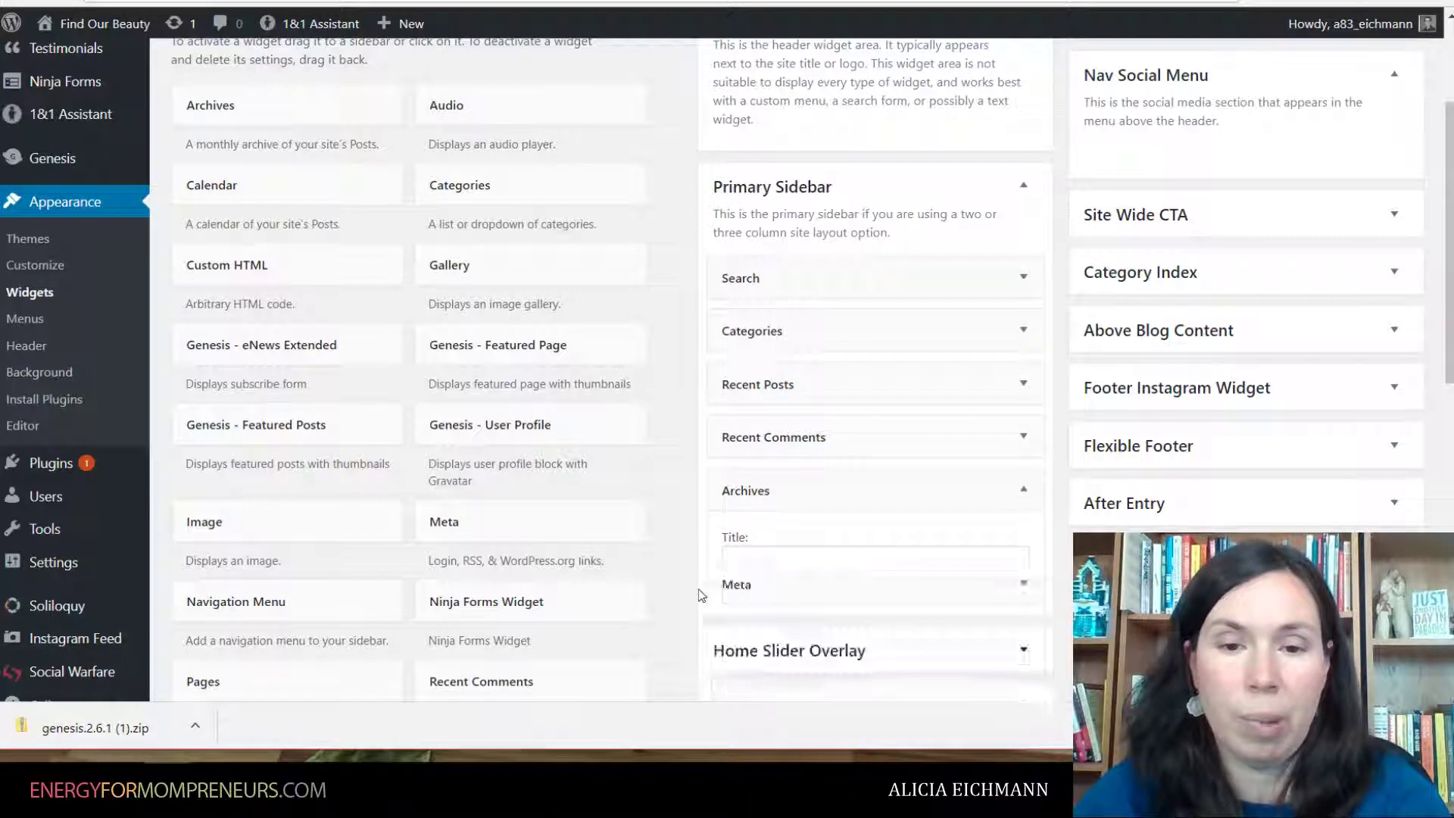
left_click(1019, 488)
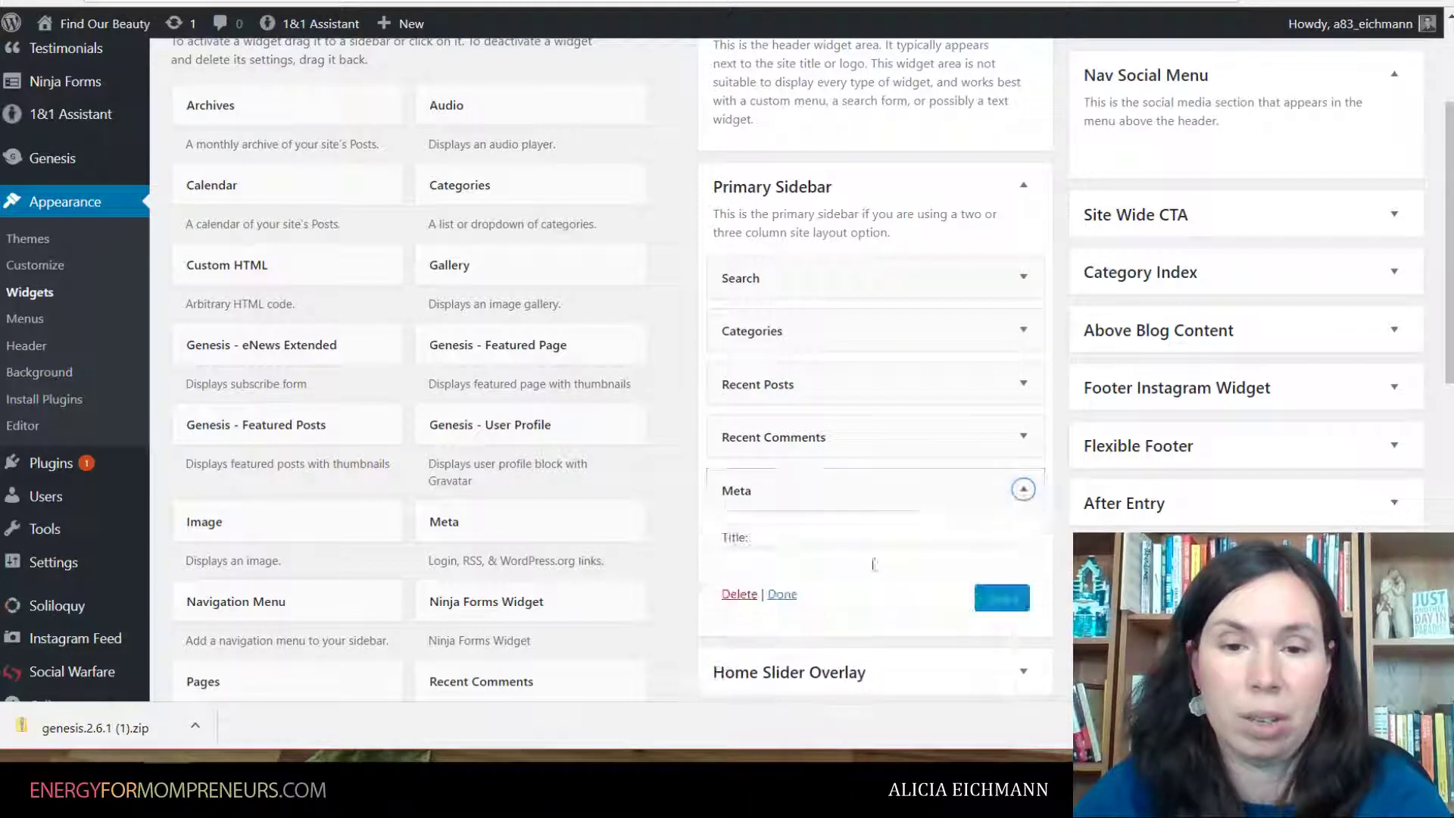
left_click(740, 597)
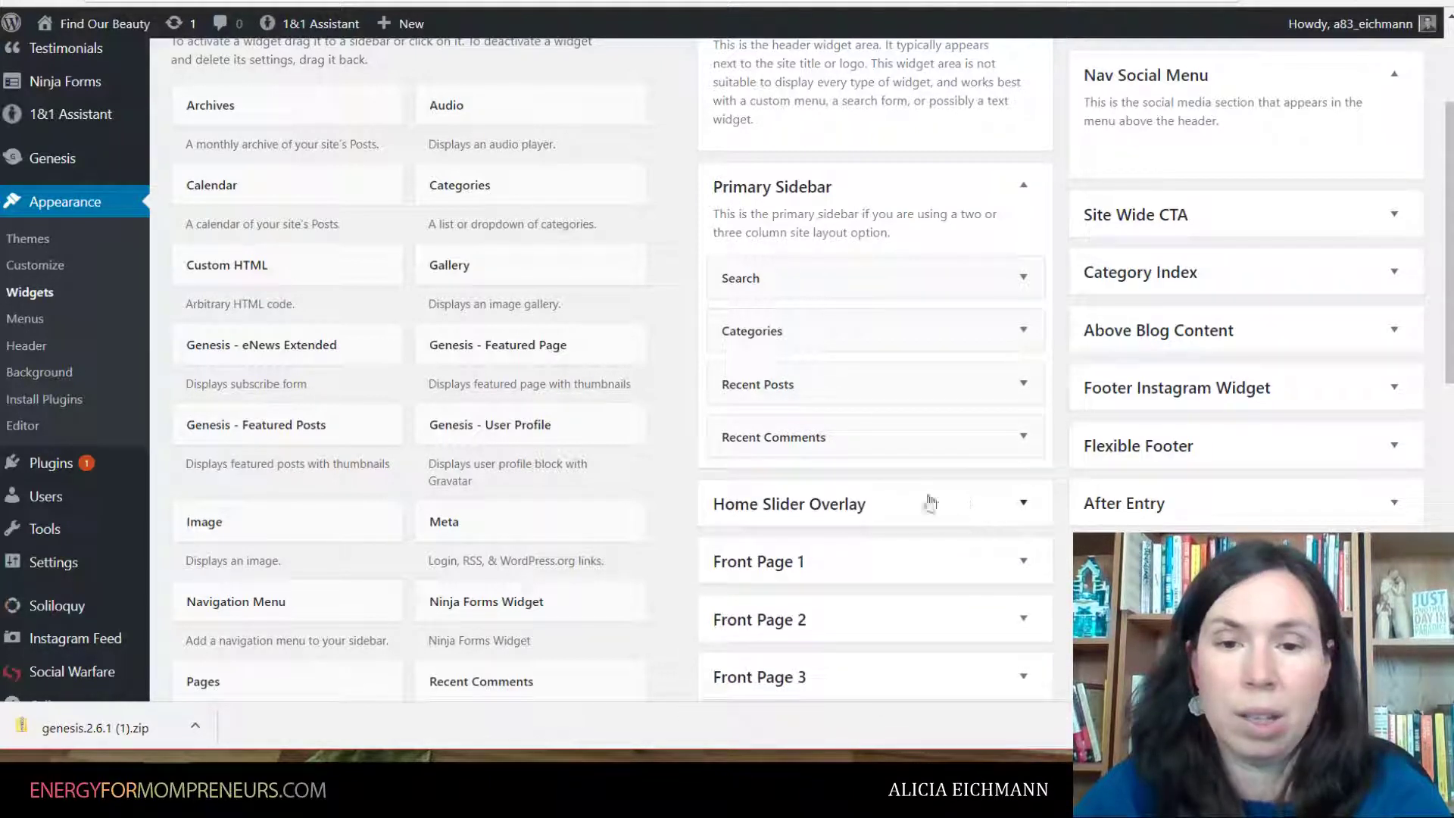
left_click_drag(844, 275, 844, 334)
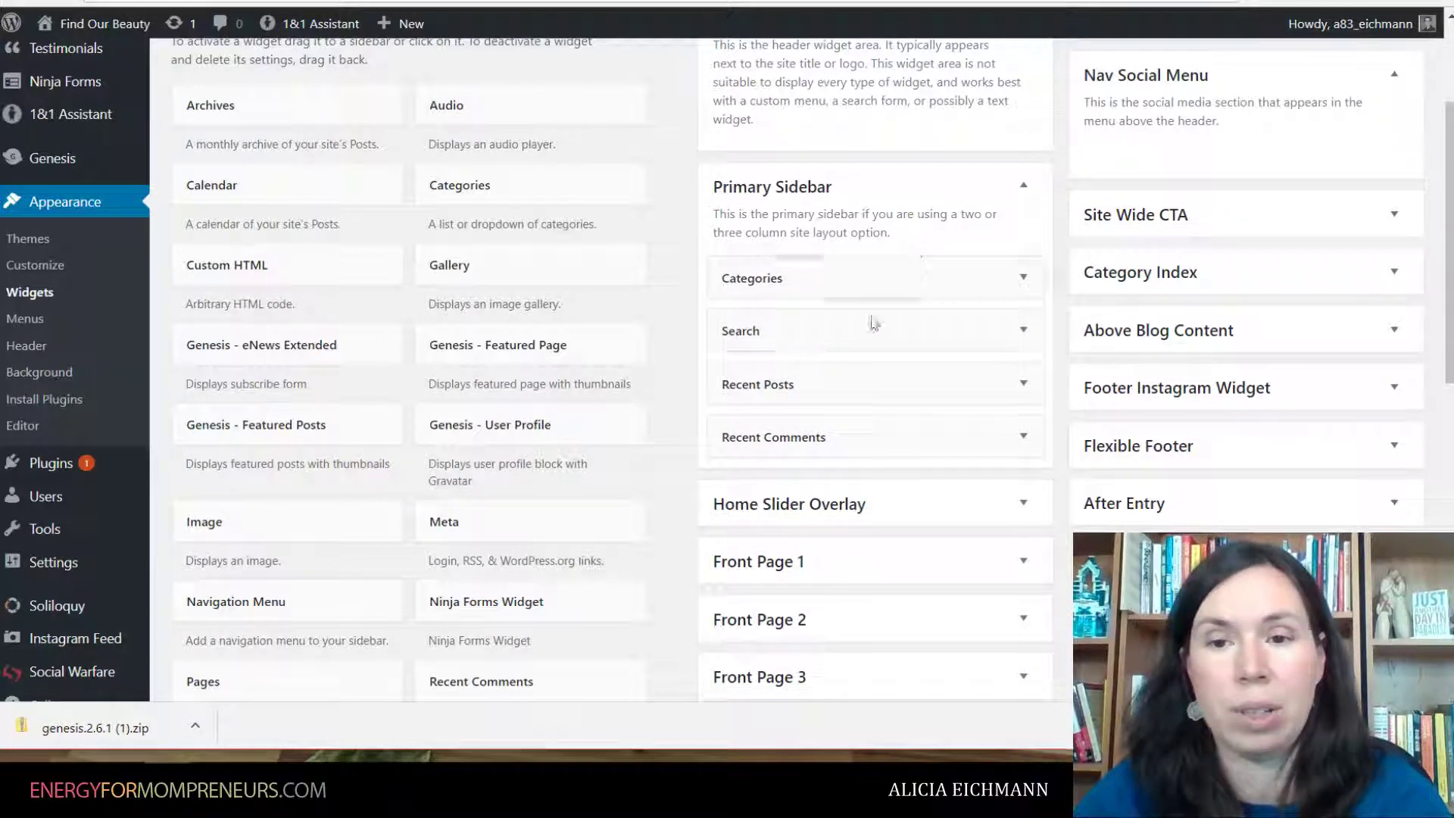
- Open the site's home page and check the order and contents of its sidebar widgets
left_click(105, 24)
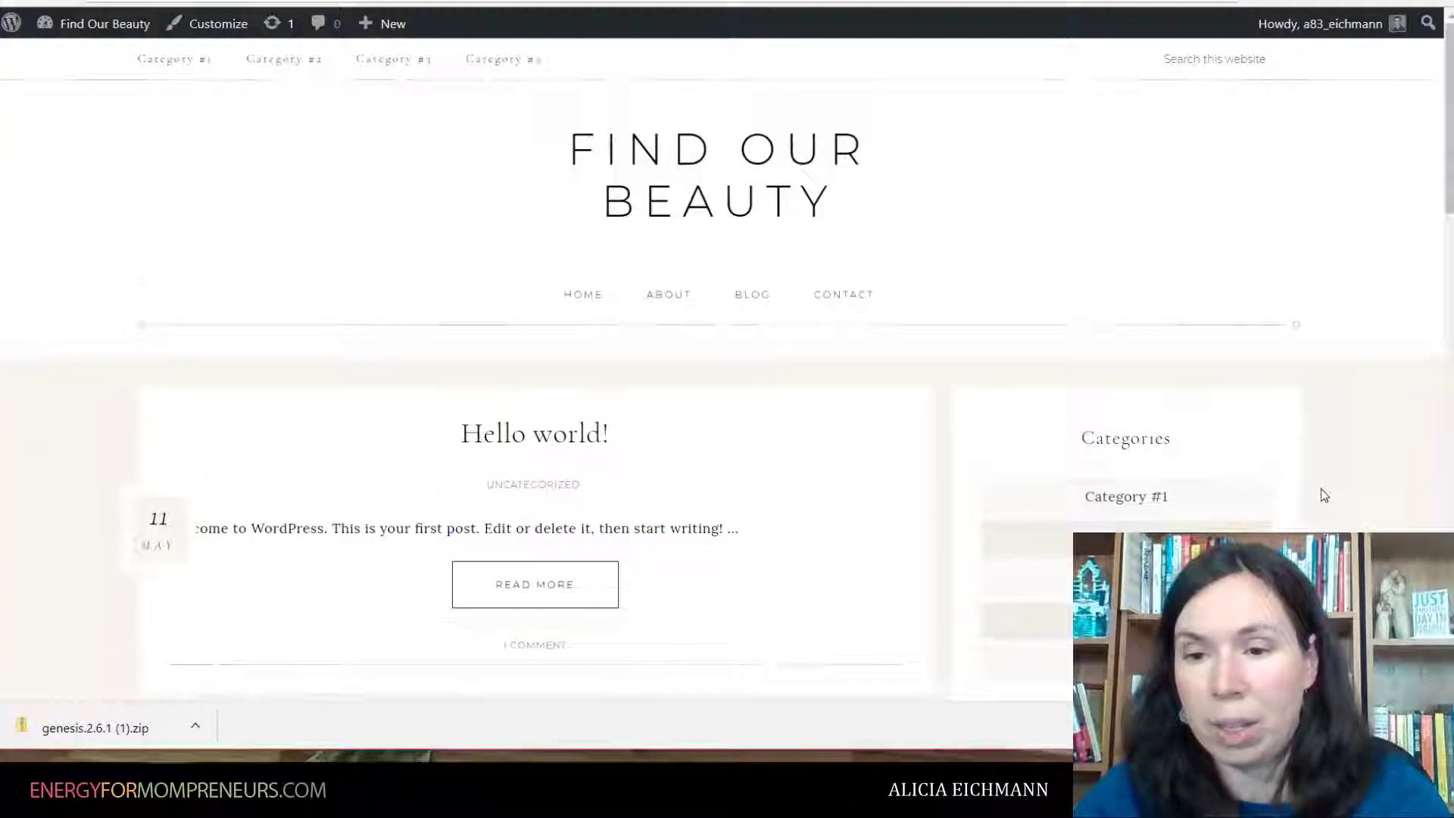
scroll(1320, 493, "down", 4)
scroll(1324, 496, "down", 4)
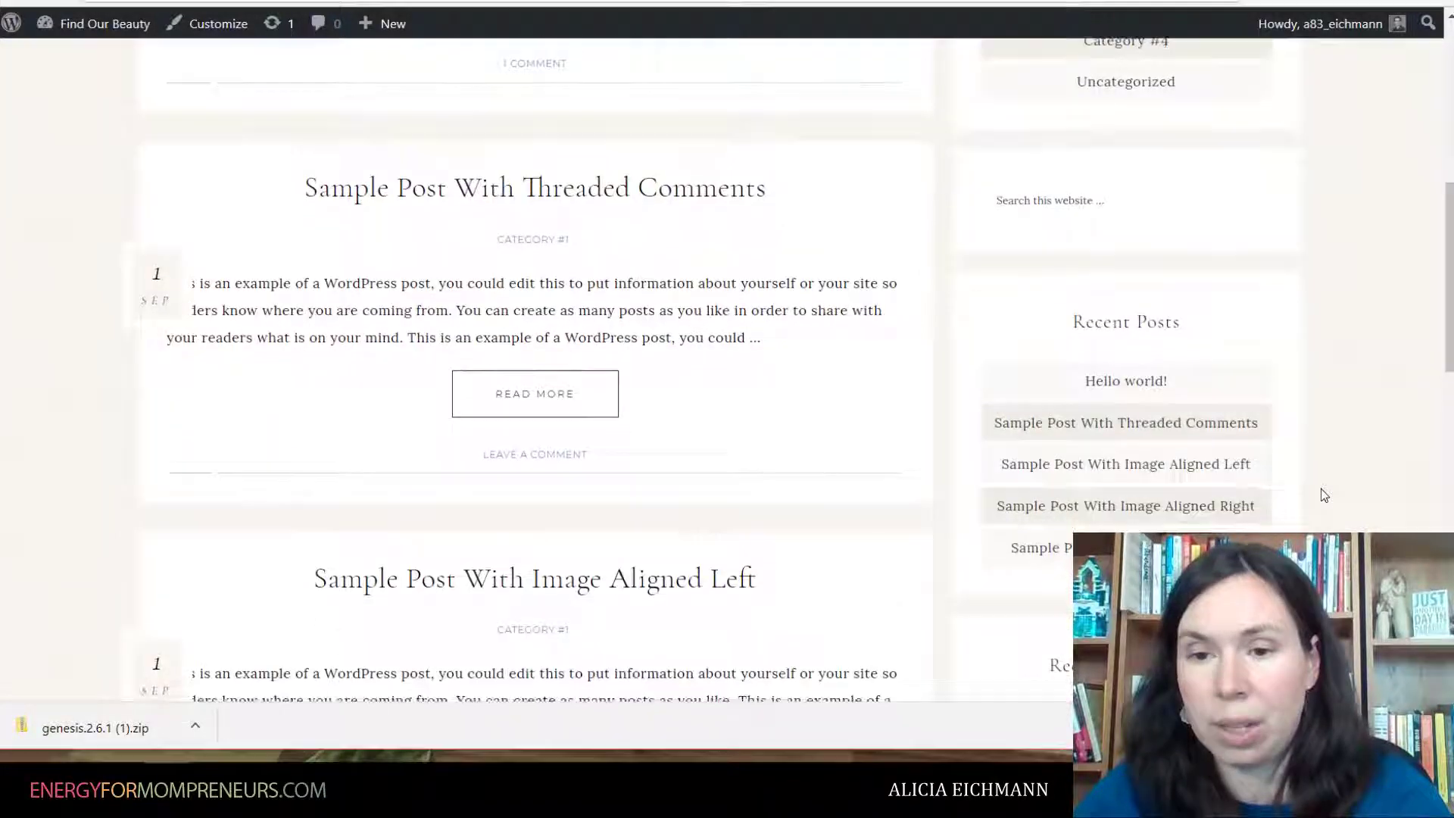
scroll(1311, 358, "down", 1)
scroll(1310, 358, "down", 5)
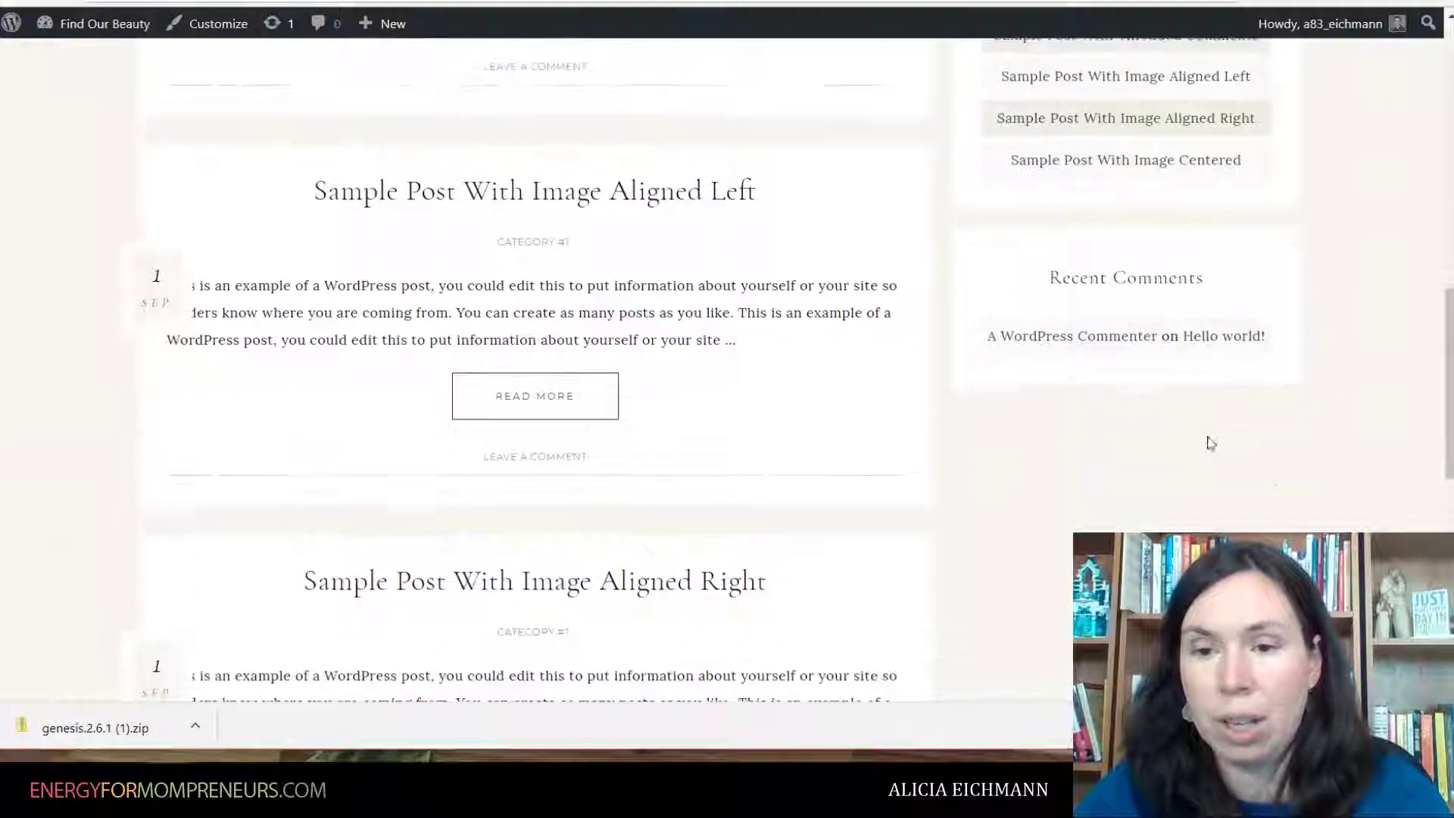
scroll(1325, 363, "up", 14)
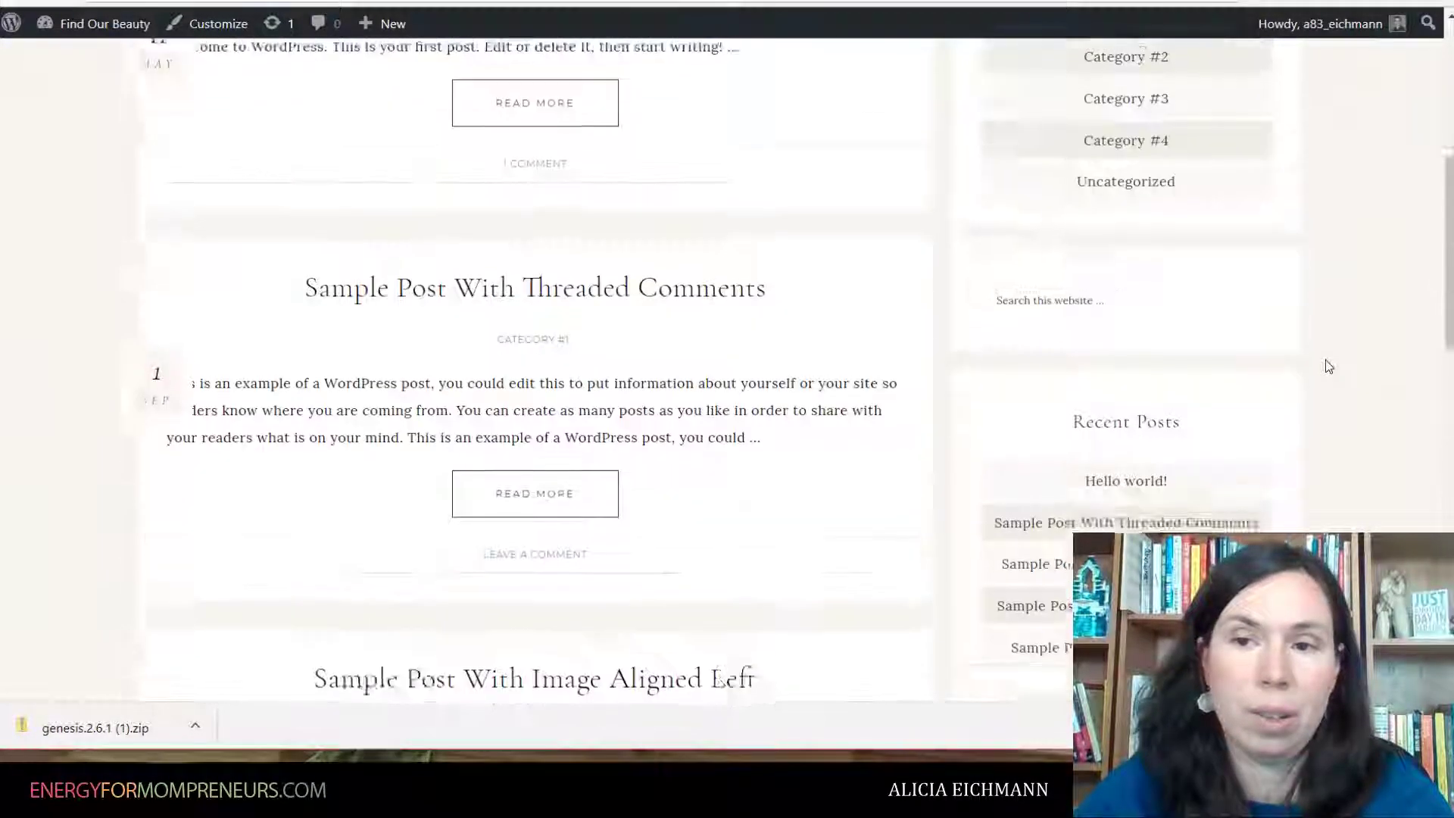